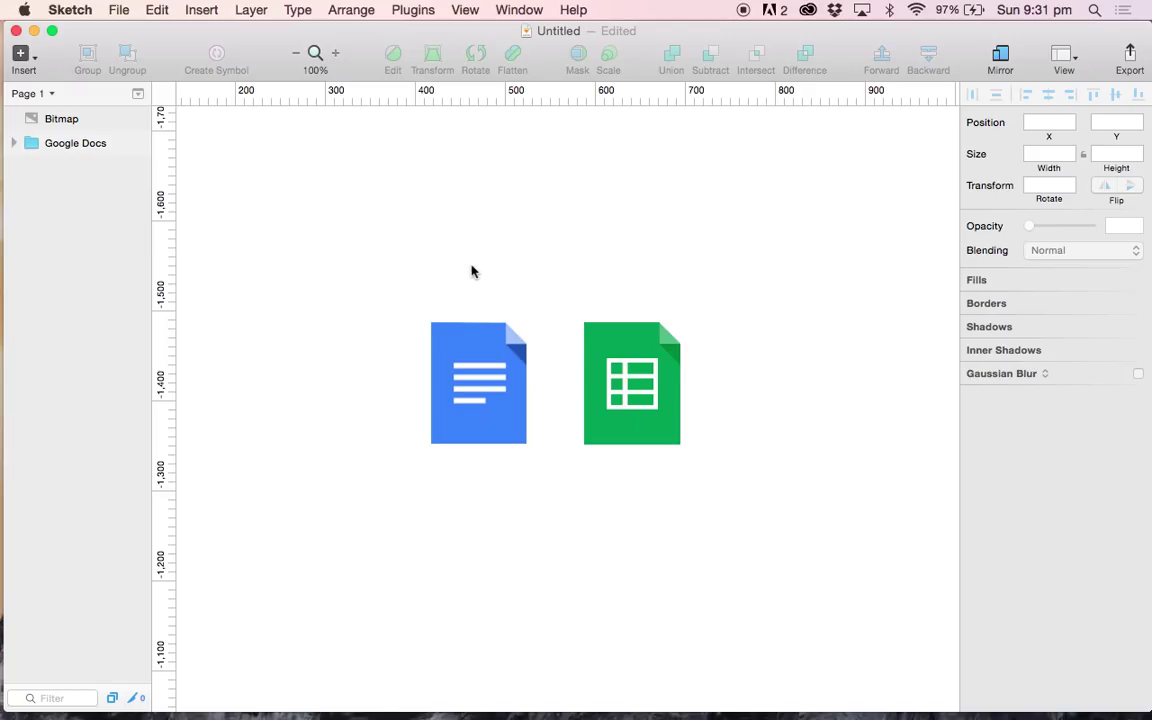
Step: Select the Sheets icon image and scroll around the canvas to inspect both icons
{"action": "left_click", "coordinate": [640, 329]}
{"action": "scroll", "coordinate": [640, 355], "scroll_direction": "up", "scroll_amount": 5}
{"action": "scroll", "coordinate": [640, 358], "scroll_direction": "right", "scroll_amount": 4}
{"action": "scroll", "coordinate": [640, 358], "scroll_direction": "down", "scroll_amount": 2}
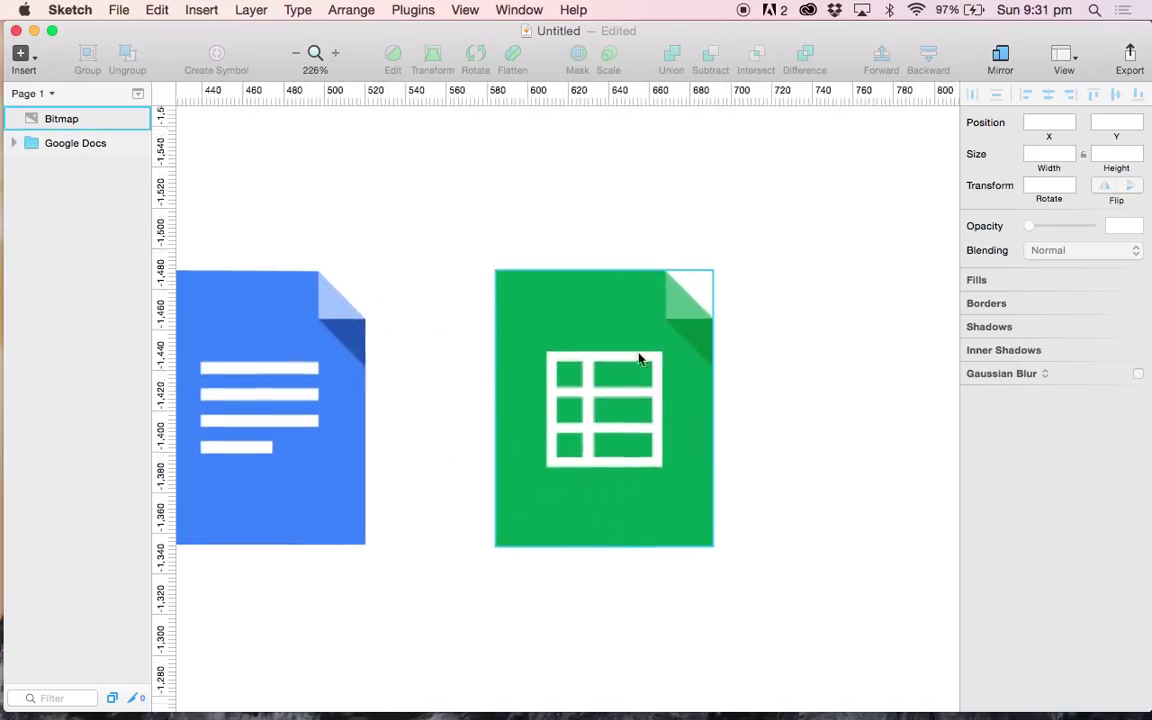
{"action": "scroll", "coordinate": [557, 341], "scroll_direction": "up", "scroll_amount": 2}
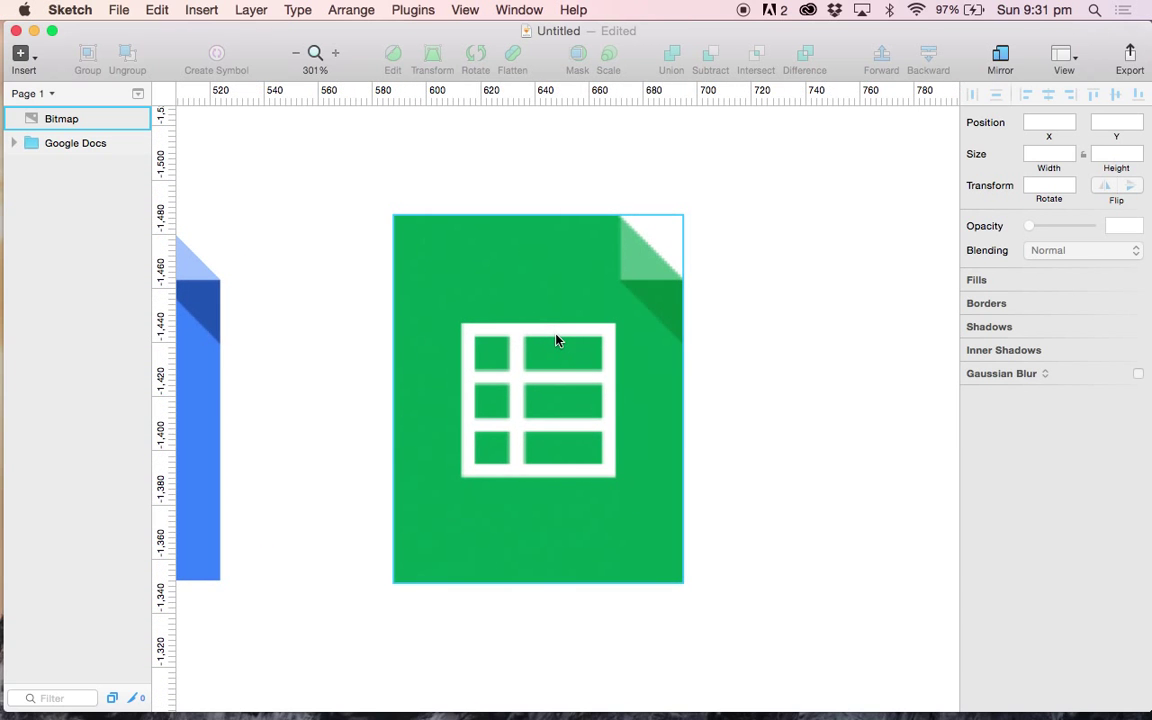
{"action": "scroll", "coordinate": [557, 341], "scroll_direction": "down", "scroll_amount": 2}
{"action": "scroll", "coordinate": [557, 341], "scroll_direction": "left", "scroll_amount": 4}
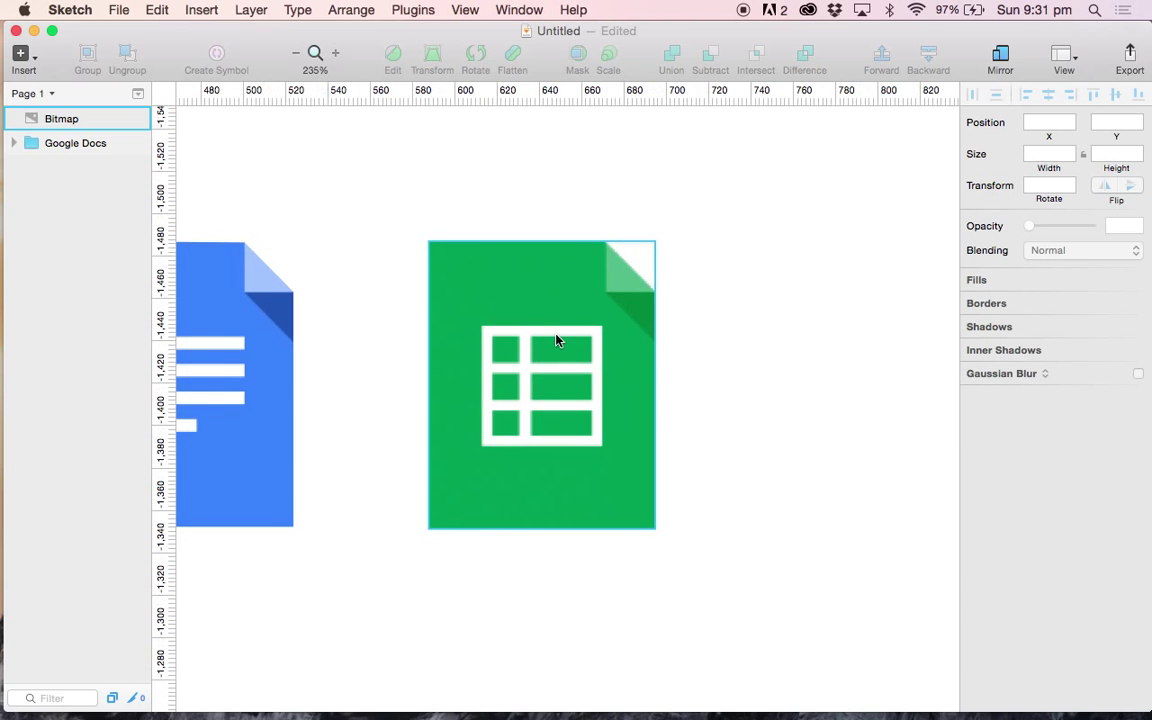
{"action": "scroll", "coordinate": [557, 341], "scroll_direction": "left", "scroll_amount": 4}
Step: Select the Google Docs icon group and delete it
{"action": "left_click", "coordinate": [321, 283]}
{"action": "left_click", "coordinate": [405, 298]}
{"action": "left_click", "coordinate": [344, 245]}
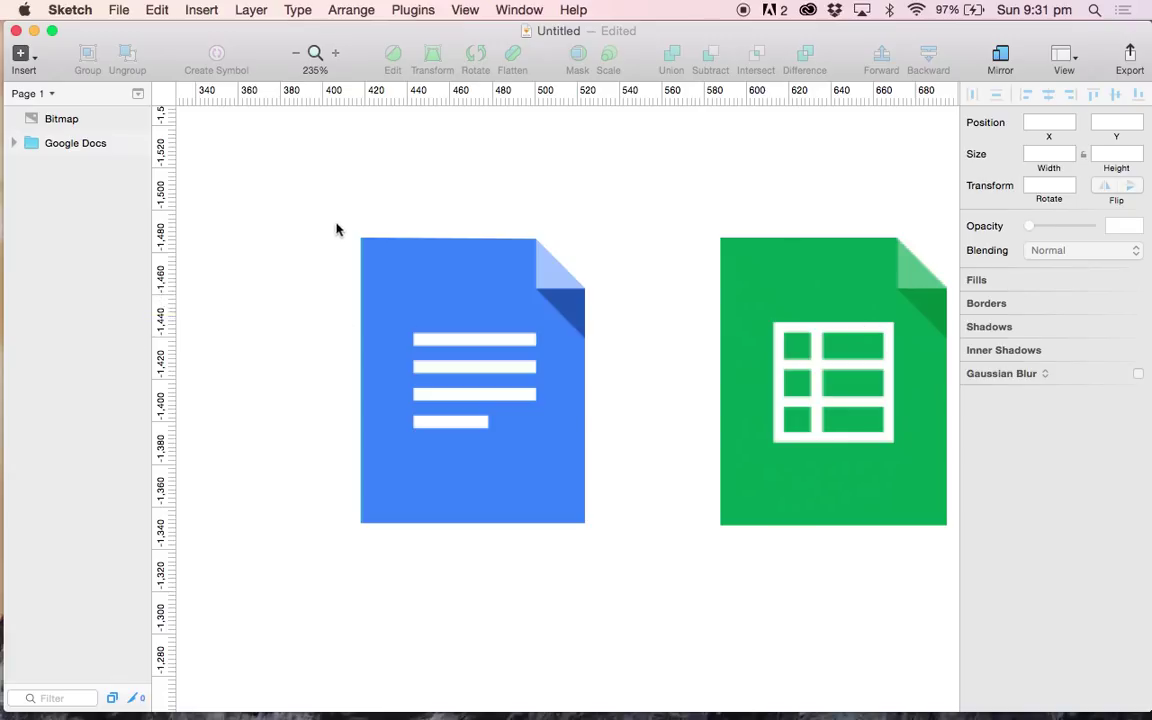
{"action": "left_click", "coordinate": [403, 260]}
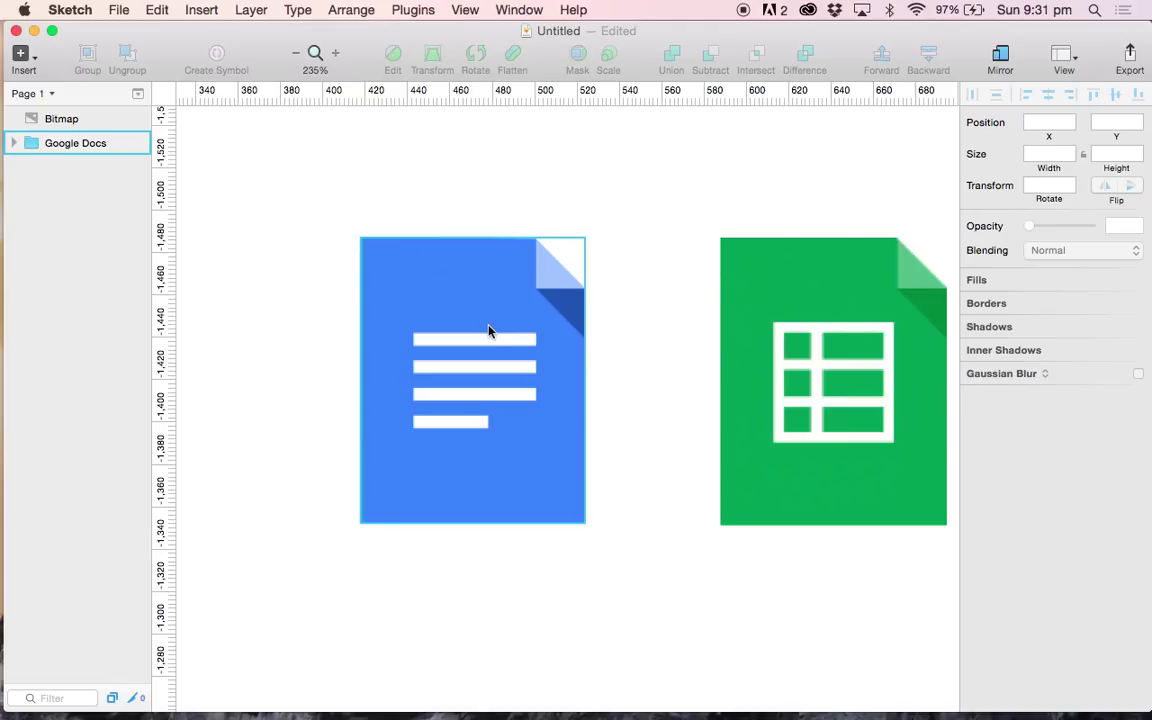
{"action": "left_click", "coordinate": [613, 295]}
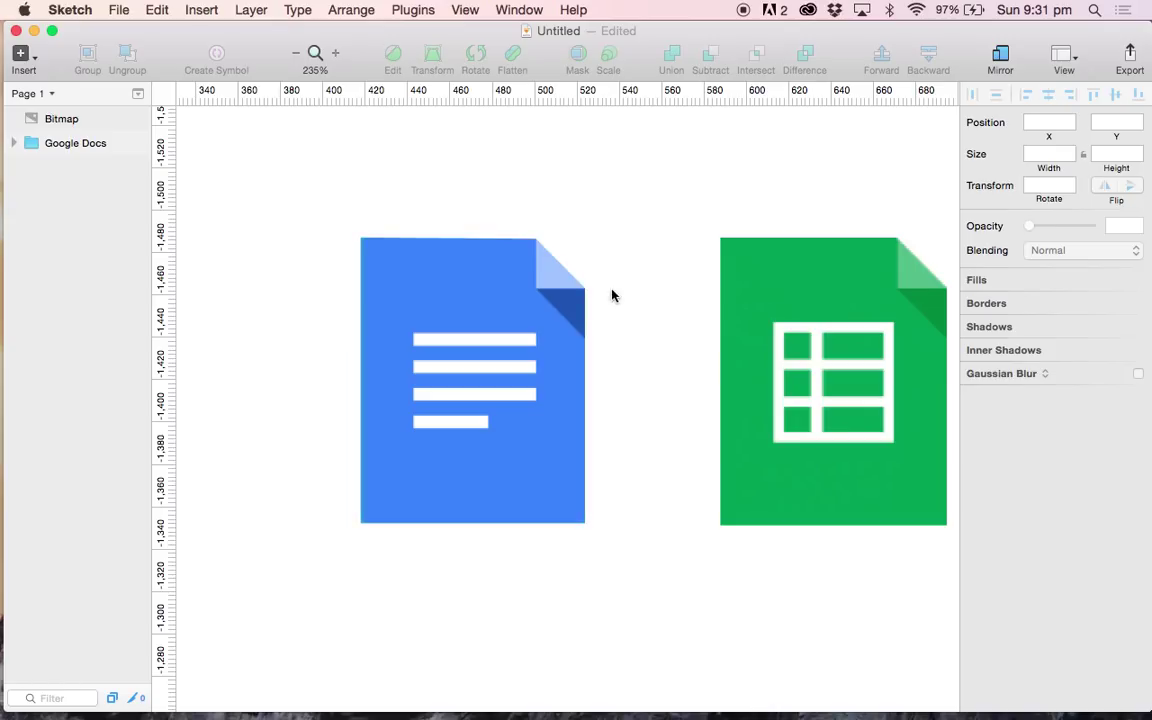
{"action": "left_click", "coordinate": [578, 321]}
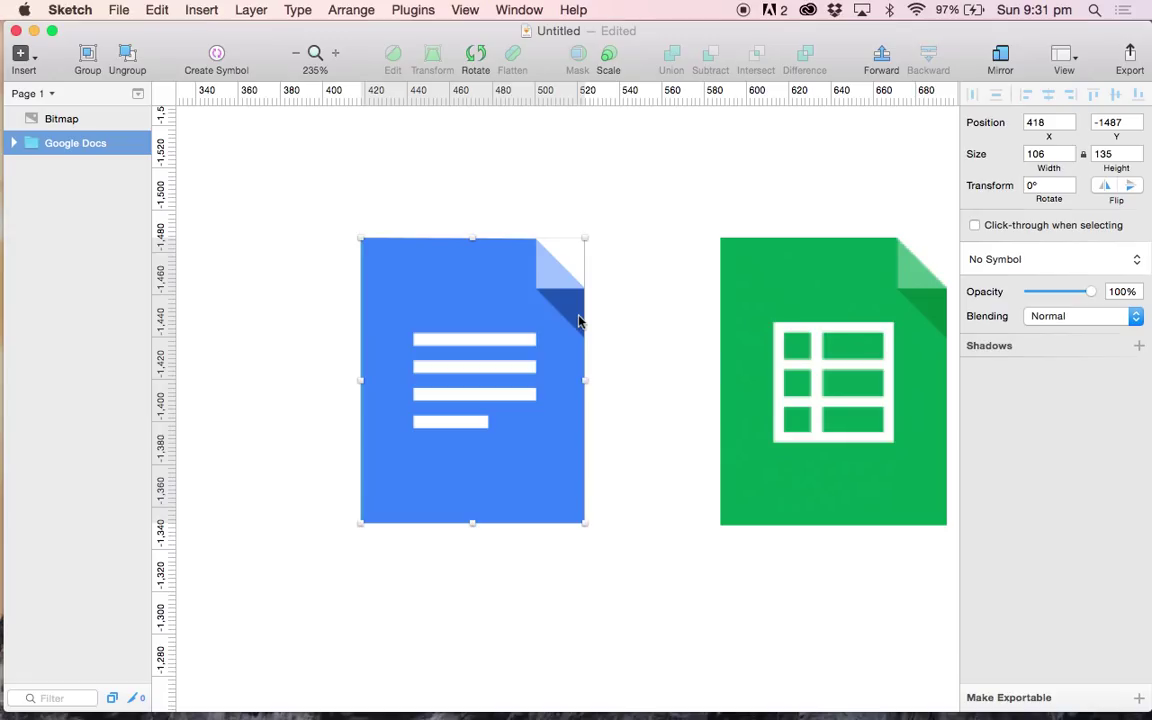
{"action": "key", "text": "Delete"}
Step: Draw a rectangle to the right of the Sheets icon
{"action": "scroll", "coordinate": [617, 368], "scroll_direction": "right", "scroll_amount": 10}
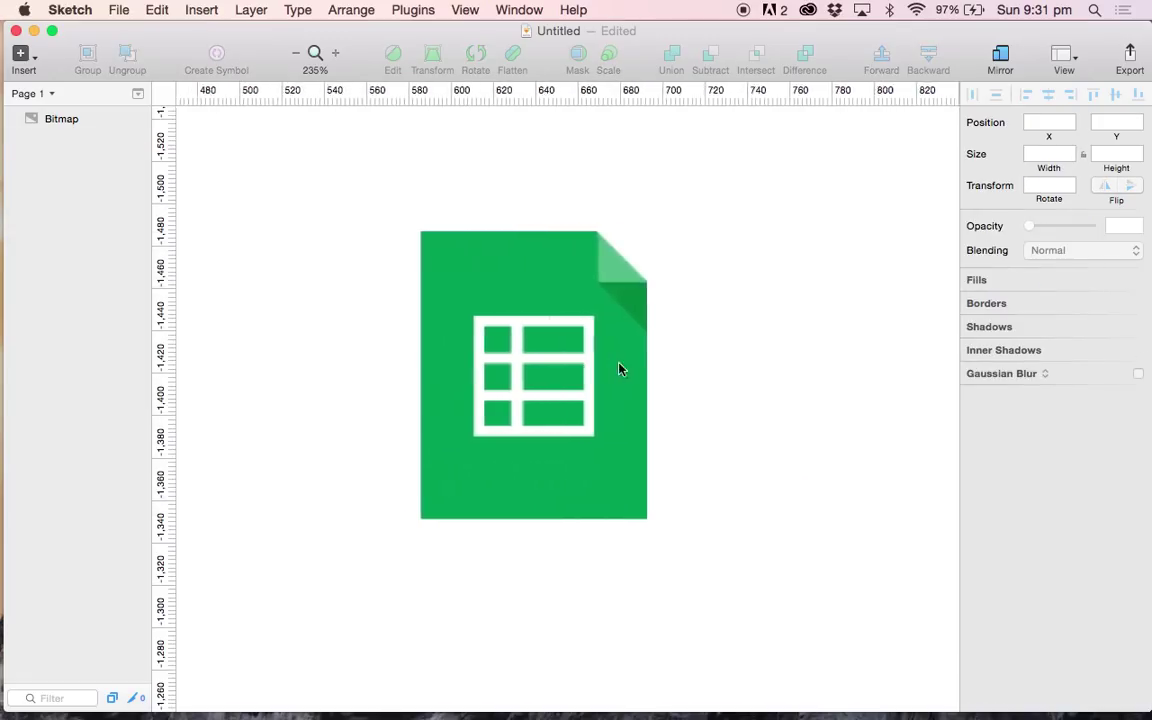
{"action": "scroll", "coordinate": [619, 370], "scroll_direction": "right", "scroll_amount": 5}
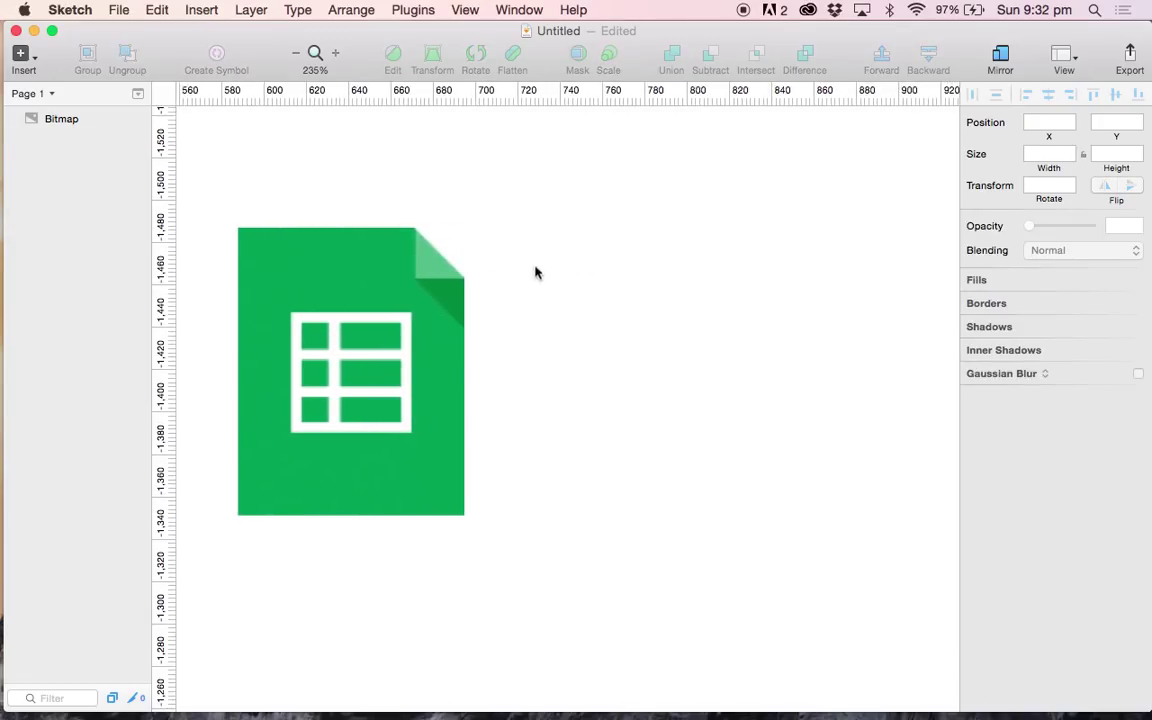
{"action": "key", "text": "r"}
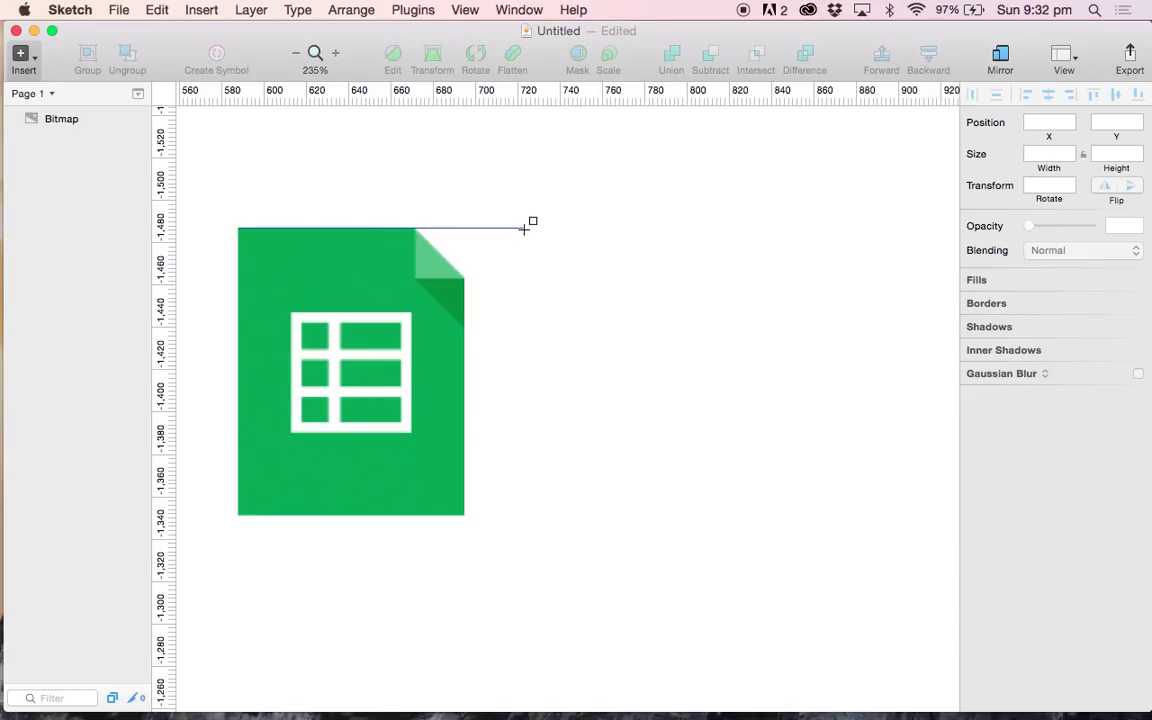
{"action": "left_click_drag", "start_coordinate": [523, 229], "coordinate": [735, 512]}
Step: Size the rectangle 107 × 136, align its top with the icon, and remove its border
{"action": "left_click", "coordinate": [1101, 153]}
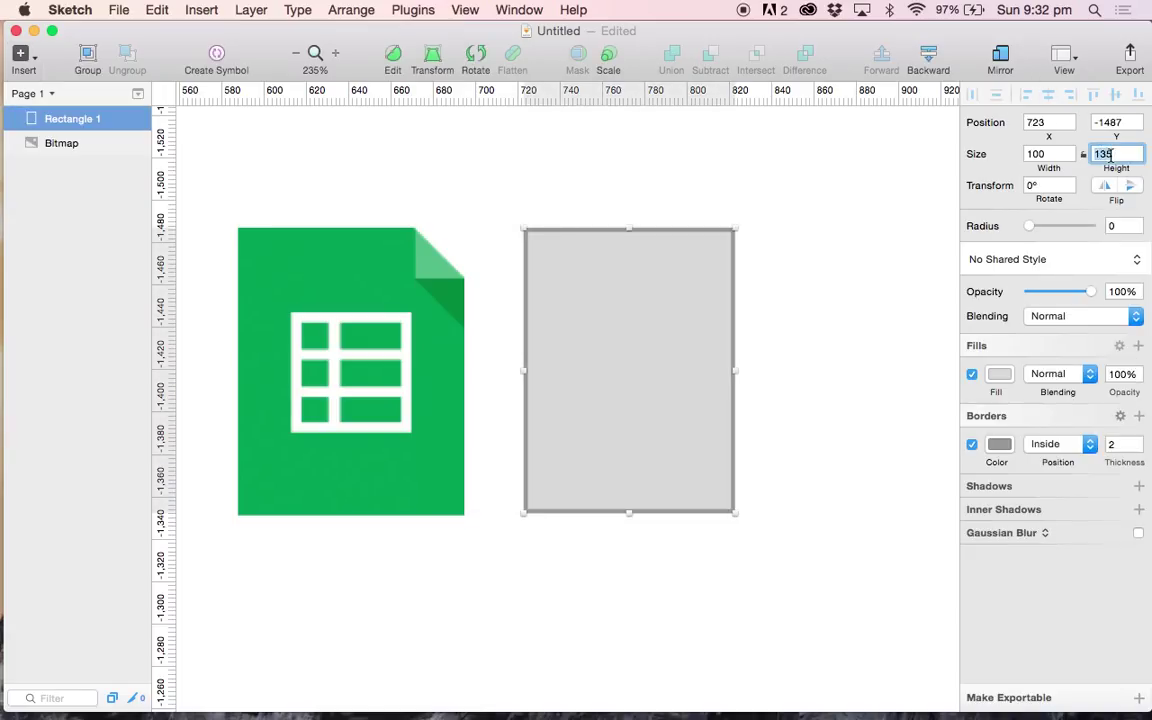
{"action": "type", "text": "136"}
{"action": "key", "text": "shift+Tab"}
{"action": "type", "text": "1"}
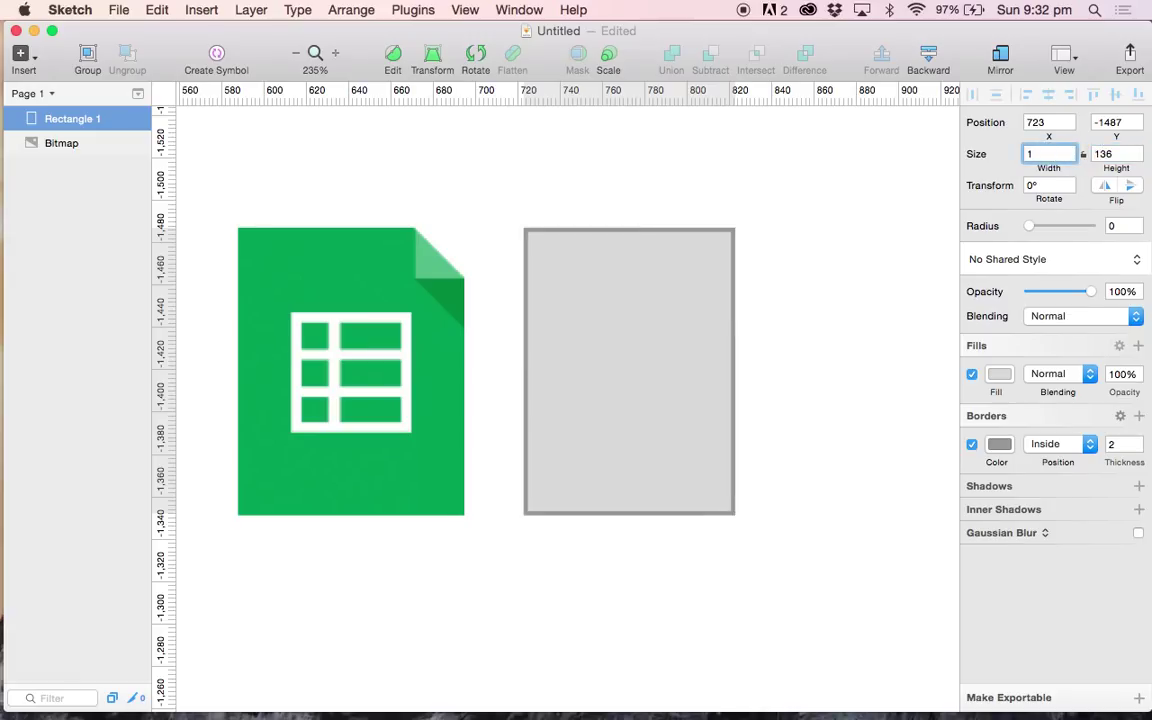
{"action": "type", "text": "07"}
{"action": "key", "text": "Return"}
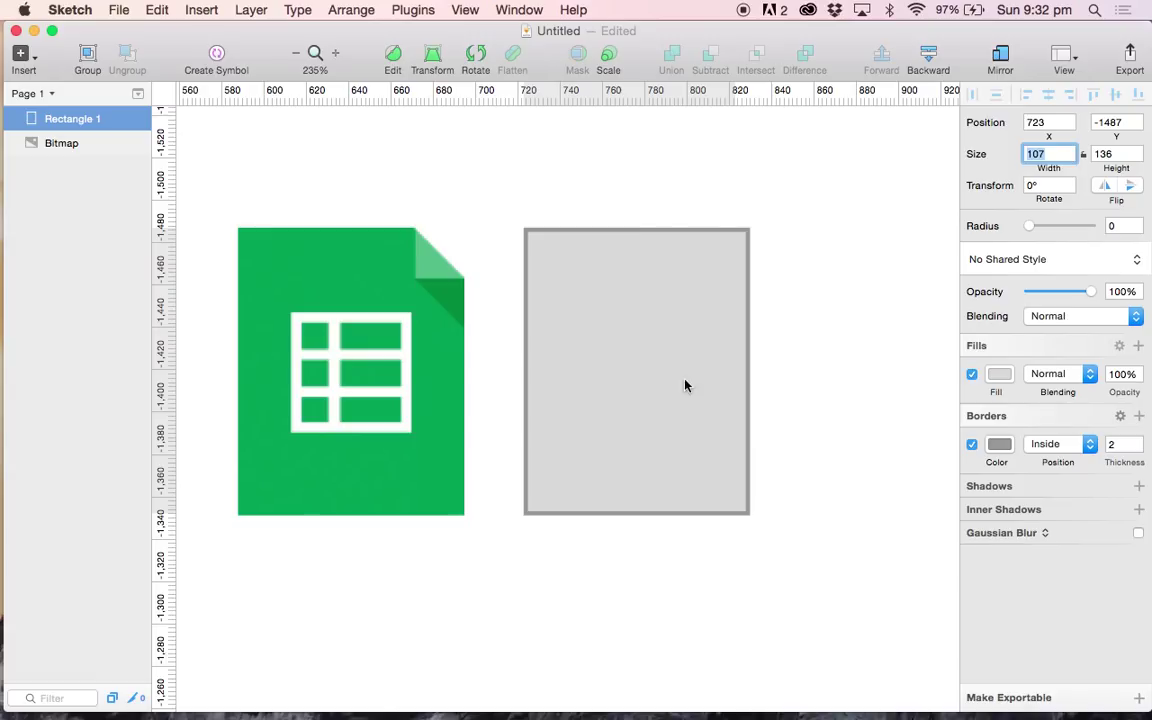
{"action": "mouse_move", "coordinate": [684, 386]}
{"action": "left_mouse_down"}
{"action": "mouse_move", "coordinate": [684, 401]}
{"action": "mouse_move", "coordinate": [684, 387]}
{"action": "left_mouse_up"}
{"action": "left_click", "coordinate": [971, 444]}
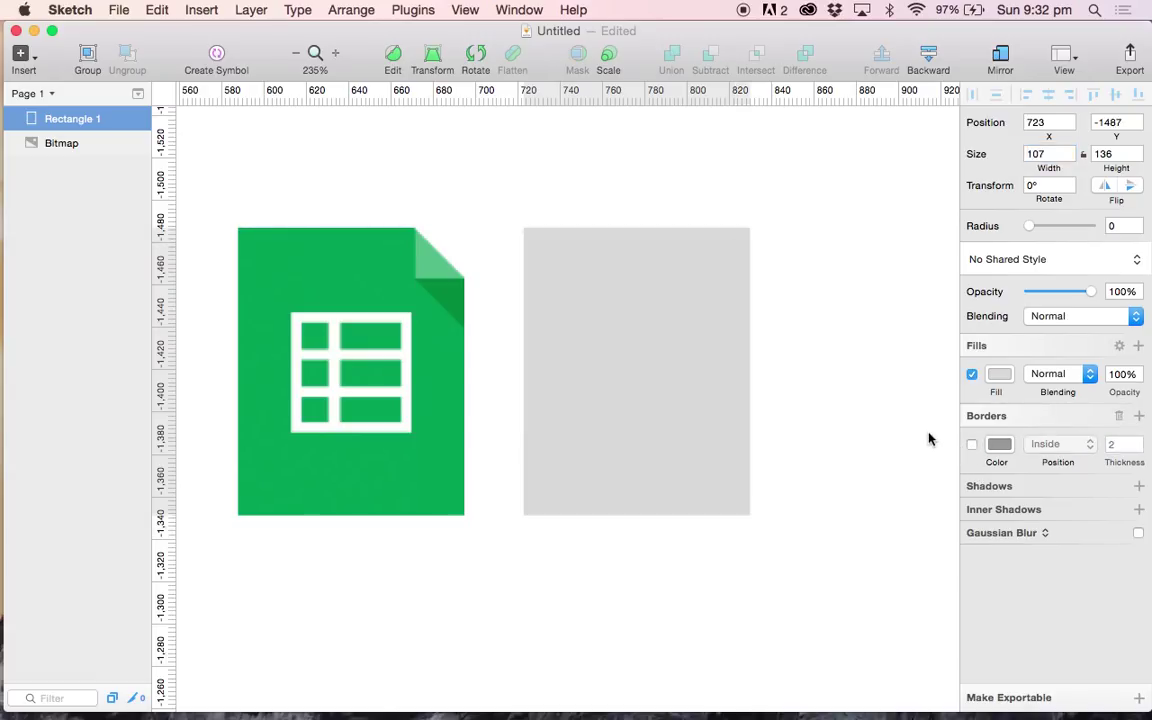
{"action": "left_click", "coordinate": [623, 291]}
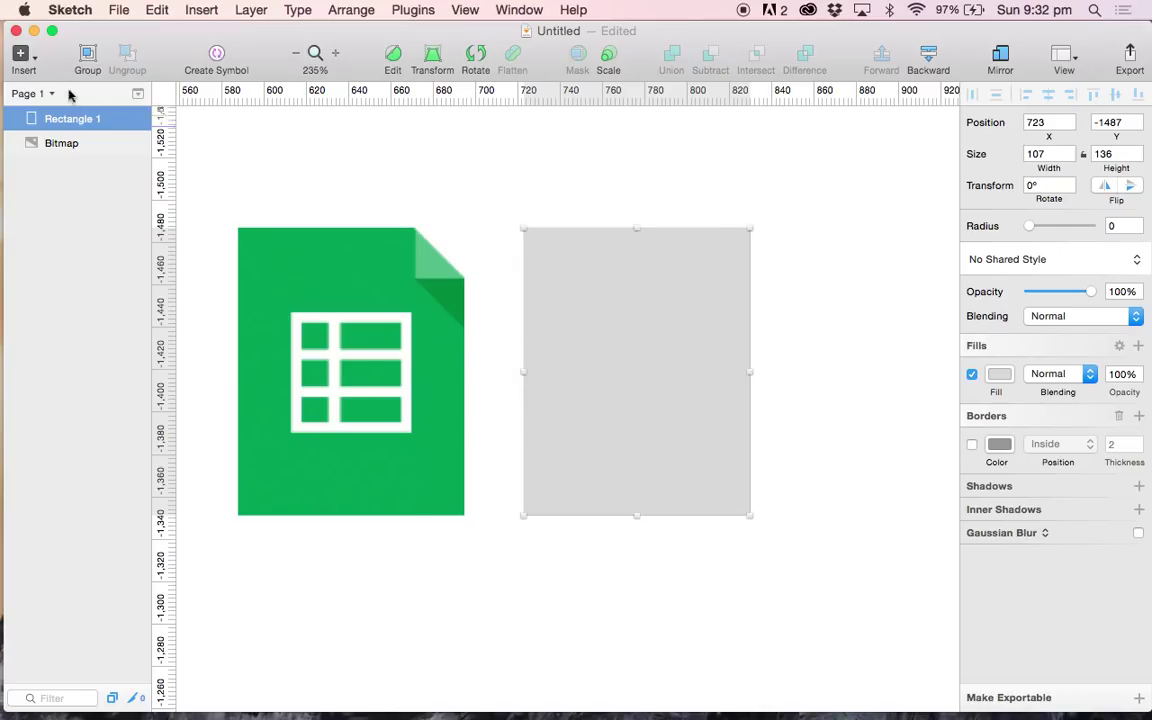
Step: Insert a triangle at the rectangle's top-right and size it 24 × 24
{"action": "left_click", "coordinate": [24, 52]}
{"action": "mouse_move", "coordinate": [58, 125]}
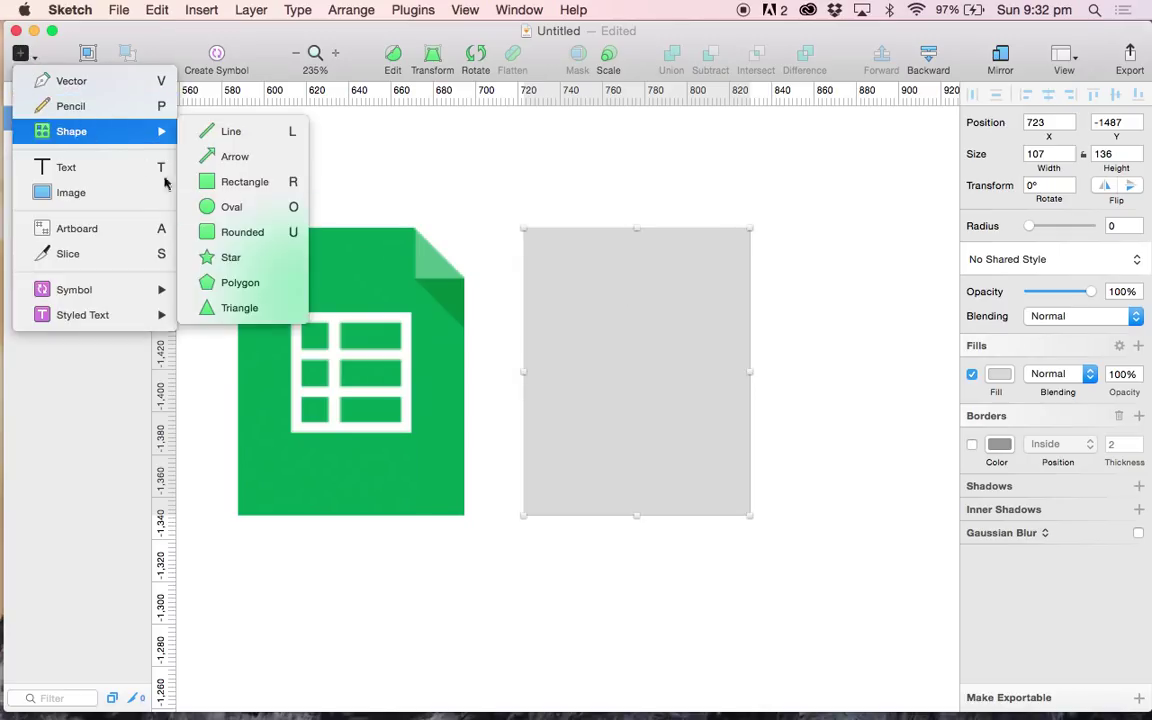
{"action": "left_click", "coordinate": [226, 279]}
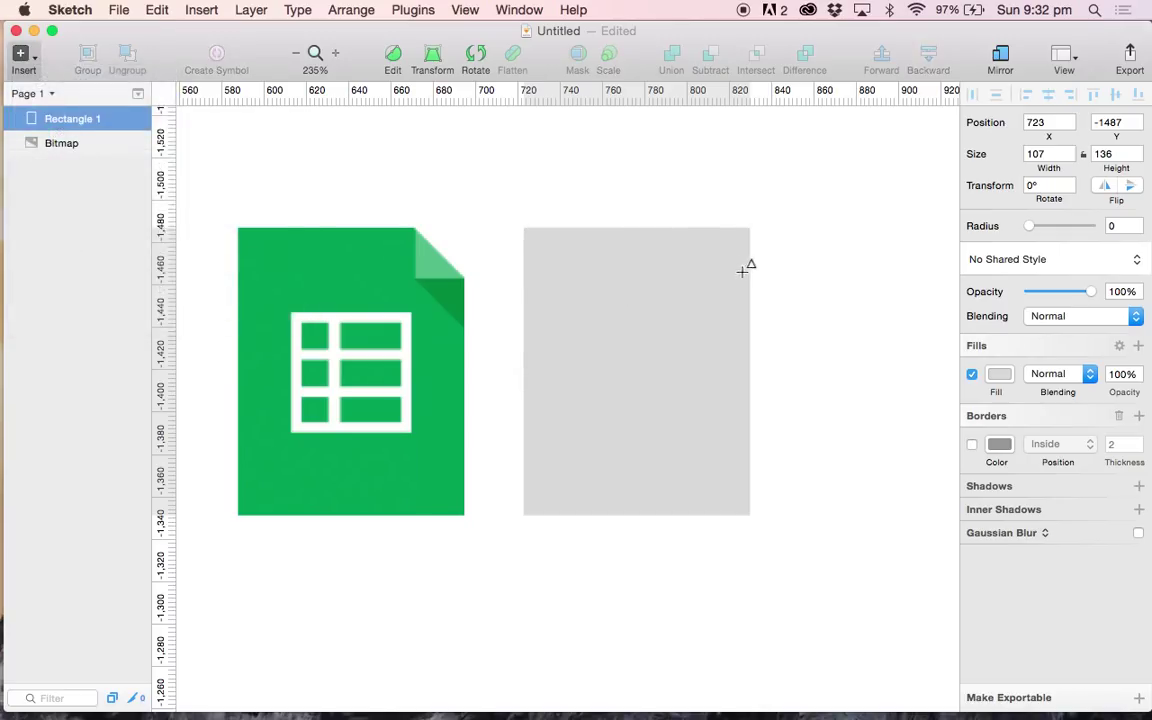
{"action": "left_click_drag", "start_coordinate": [750, 270], "coordinate": [707, 222]}
{"action": "left_click", "coordinate": [1041, 150]}
{"action": "type", "text": "24"}
{"action": "key", "text": "Tab"}
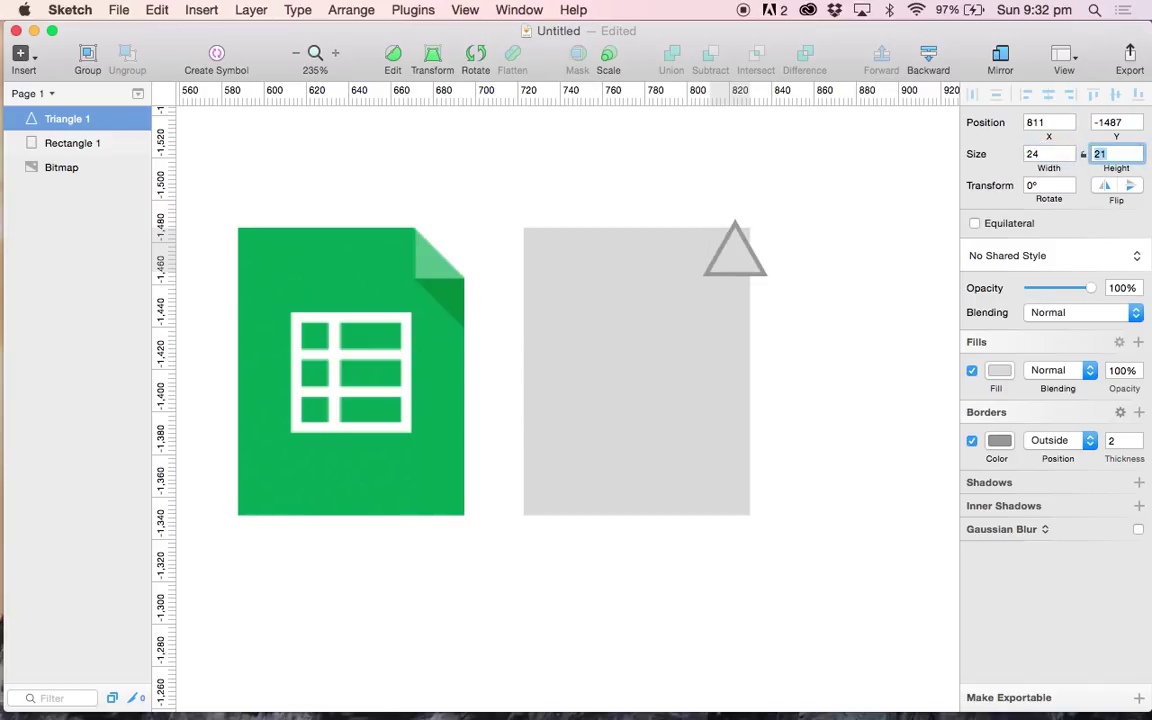
{"action": "type", "text": "24"}
{"action": "key", "text": "Return"}
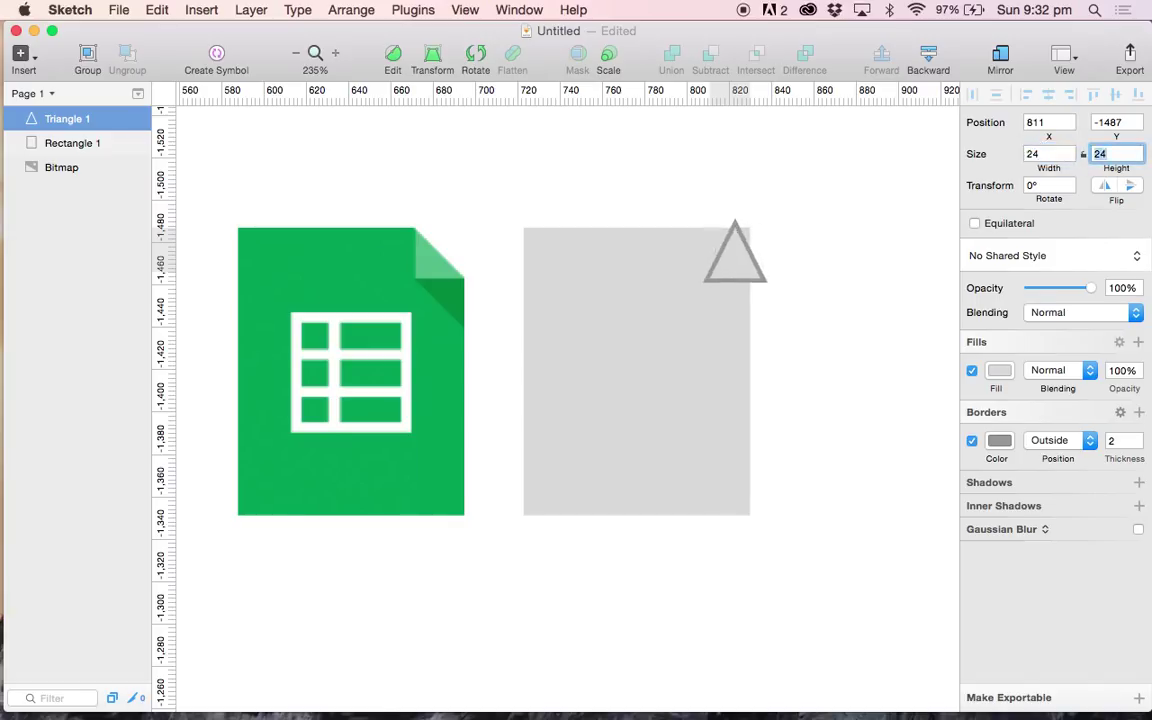
Step: Remove the triangle's border, fill it #979797, and move it into the rectangle's top-right corner
{"action": "left_click", "coordinate": [971, 441]}
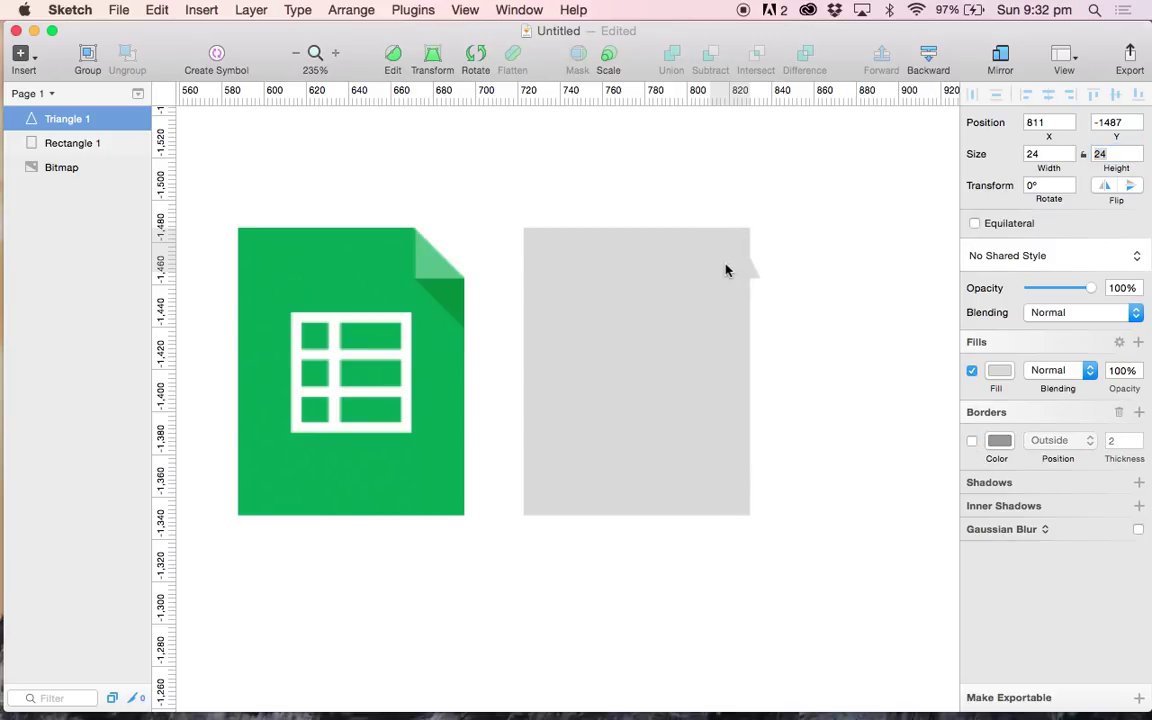
{"action": "left_click", "coordinate": [726, 265]}
{"action": "left_click", "coordinate": [999, 370]}
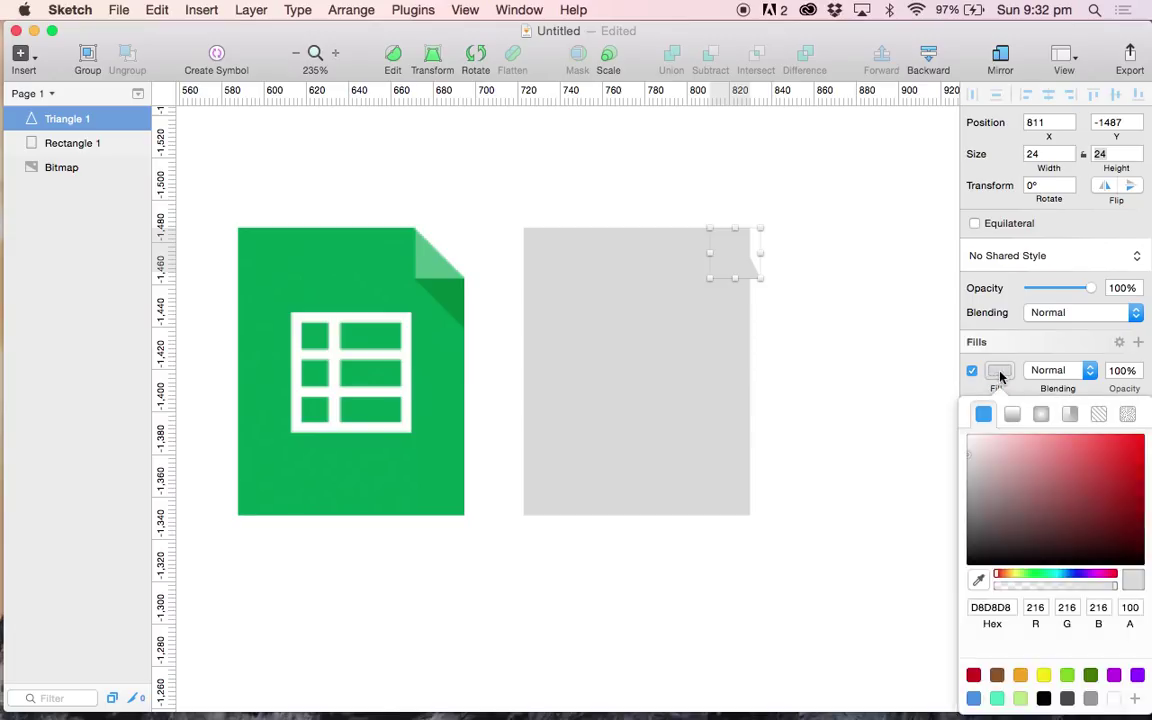
{"action": "left_click_drag", "start_coordinate": [978, 481], "coordinate": [968, 488]}
{"action": "left_click_drag", "start_coordinate": [740, 265], "coordinate": [728, 265]}
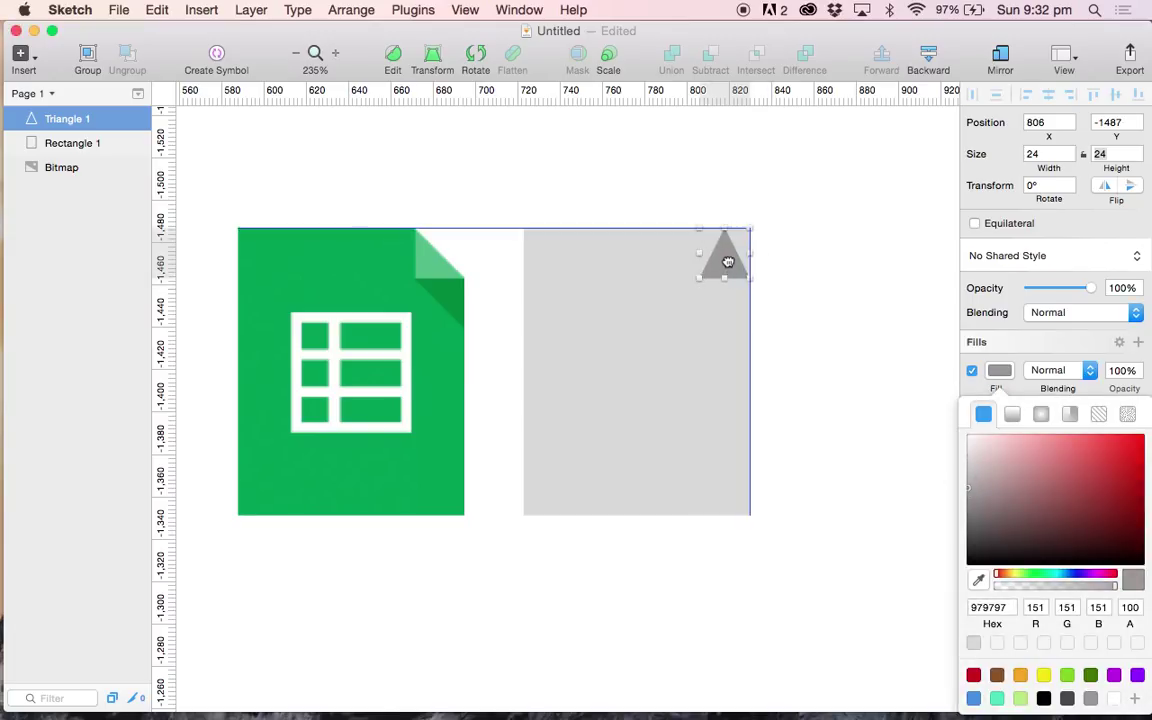
{"action": "scroll", "coordinate": [728, 265], "scroll_direction": "up", "scroll_amount": 5}
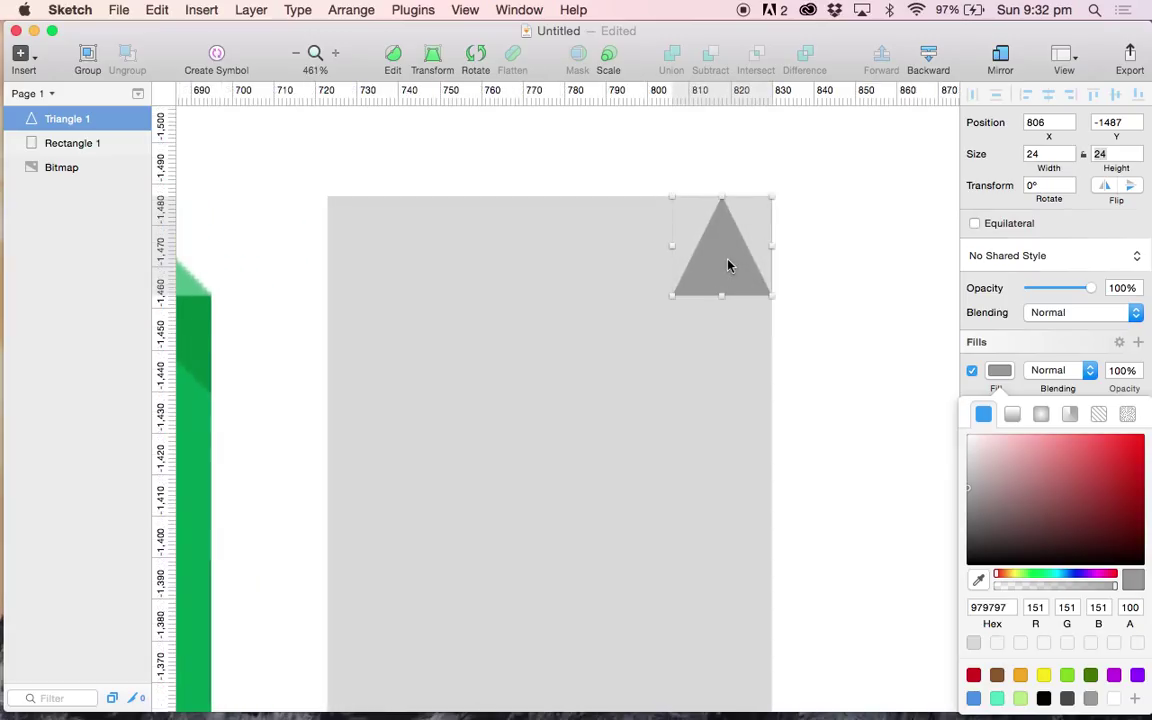
{"action": "left_click", "coordinate": [807, 255]}
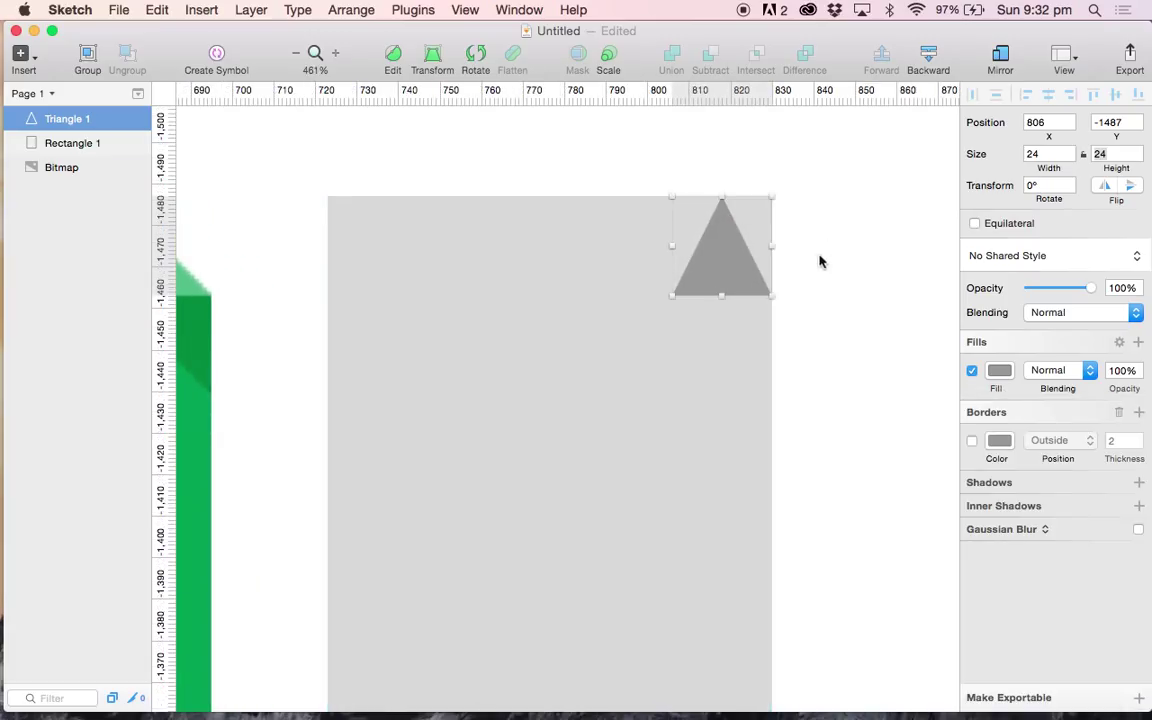
Step: Rename the rectangle layer 'Background' and the triangle layer 'Fold'
{"action": "double_click", "coordinate": [70, 144]}
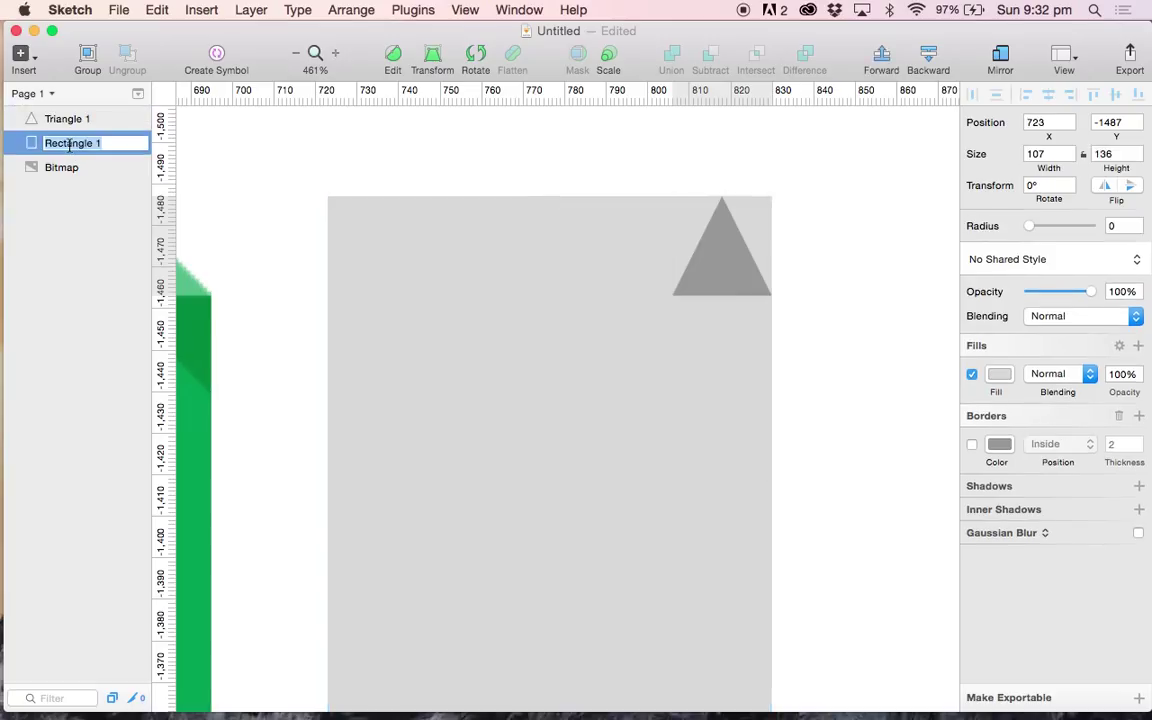
{"action": "type", "text": "Background"}
{"action": "key", "text": "Return"}
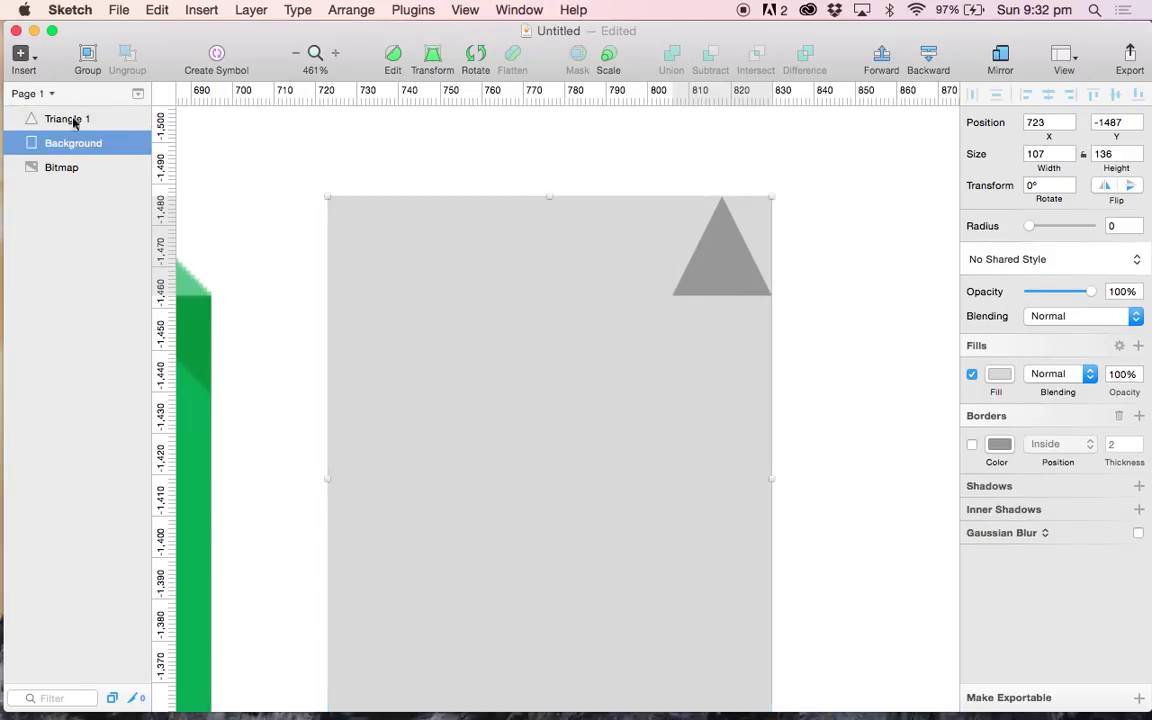
{"action": "double_click", "coordinate": [68, 118]}
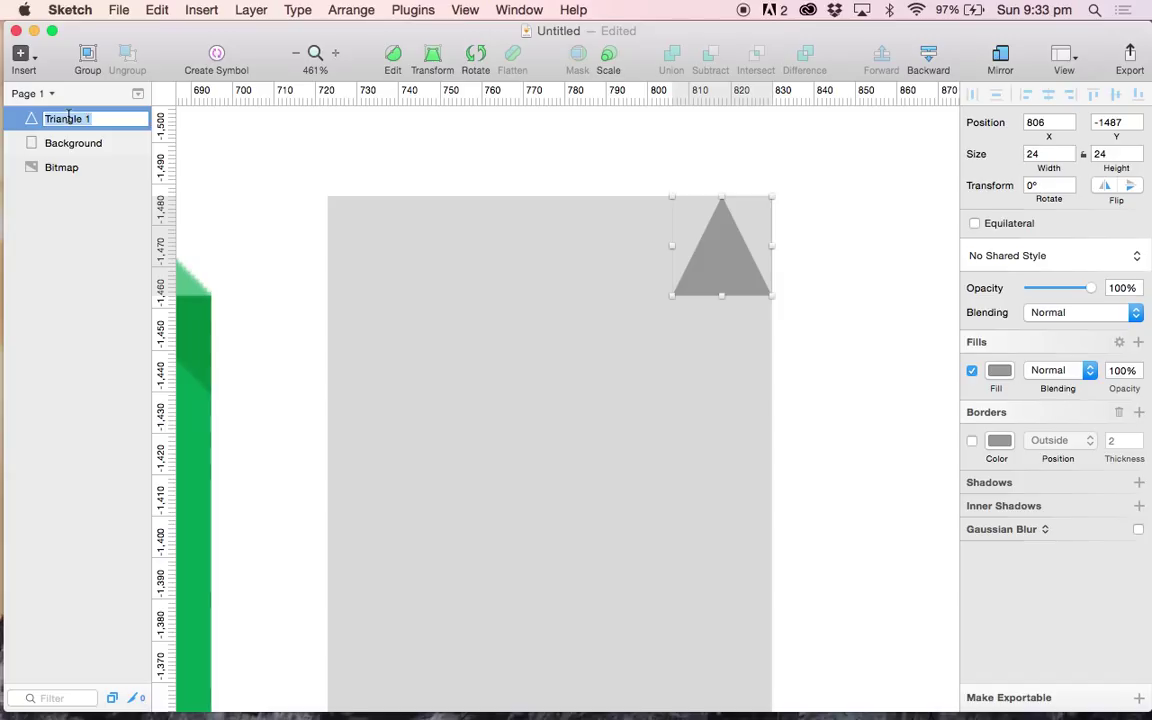
{"action": "type", "text": "Fold"}
{"action": "key", "text": "Return"}
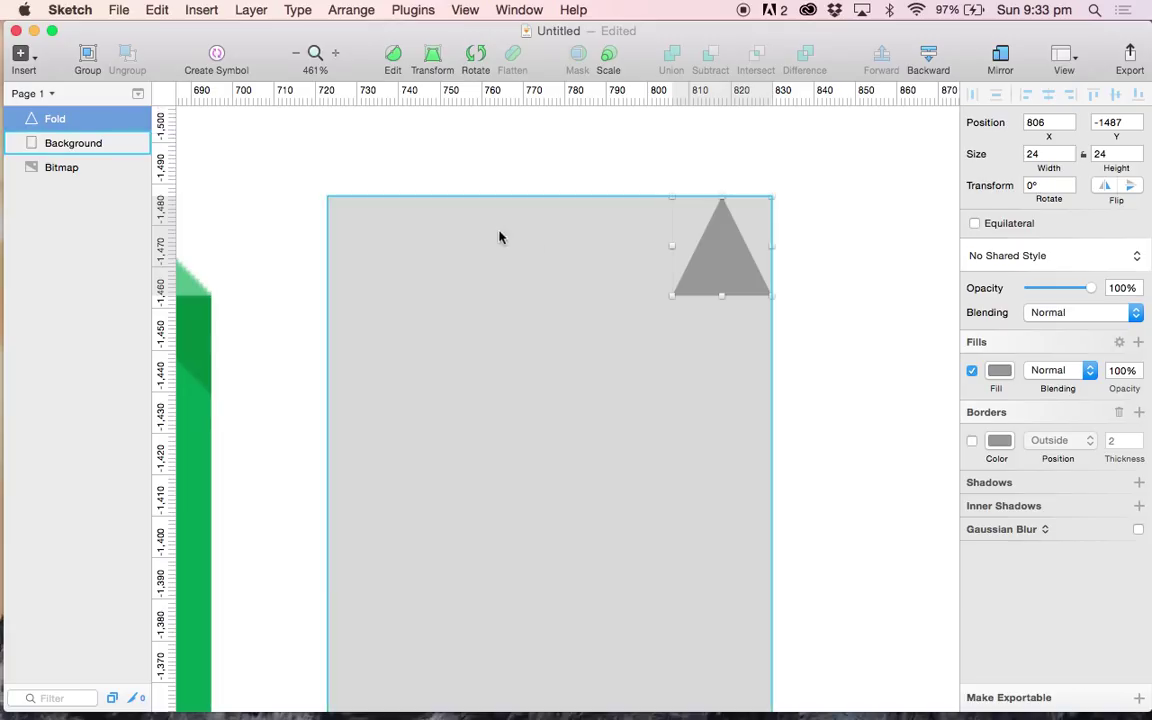
Step: Pull the Fold's apex left to make a right triangle in the corner
{"action": "double_click", "coordinate": [733, 249]}
{"action": "left_click", "coordinate": [722, 200]}
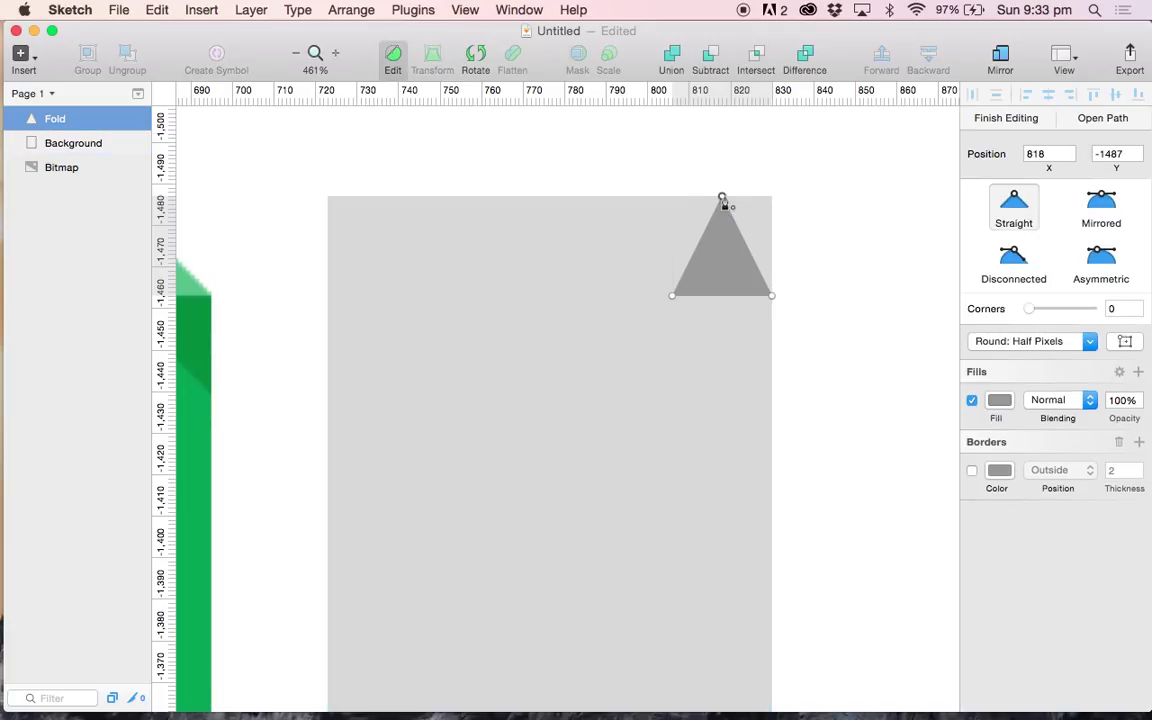
{"action": "left_click_drag", "start_coordinate": [723, 203], "coordinate": [671, 203]}
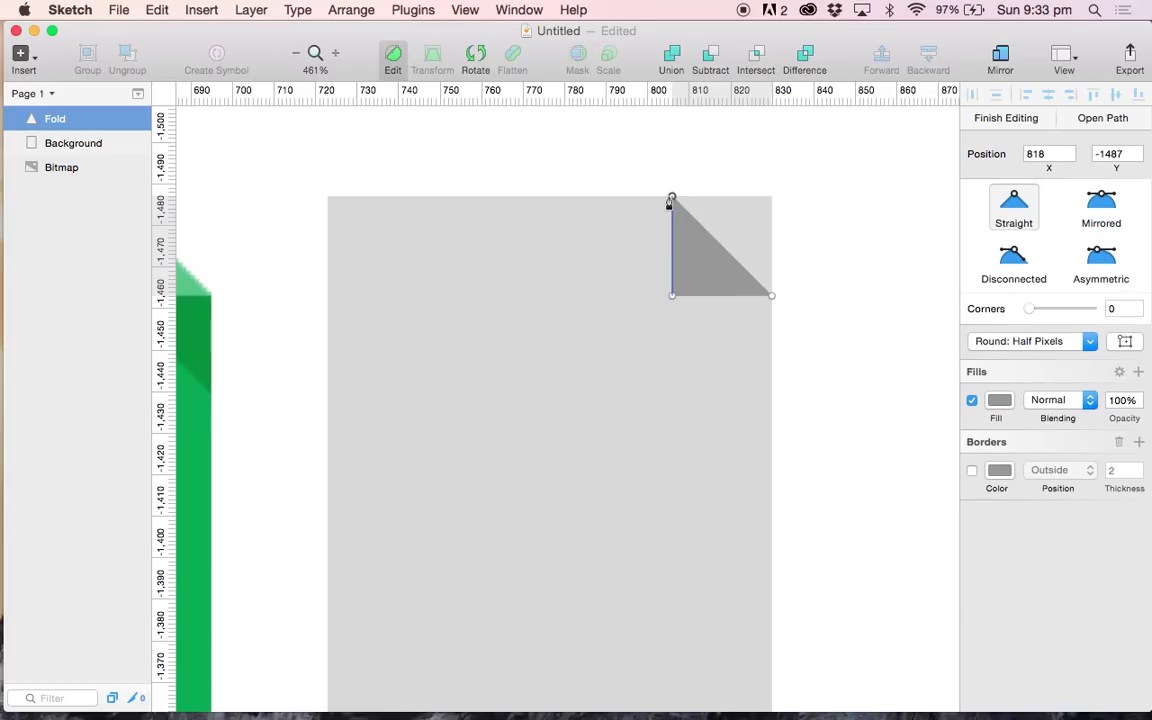
{"action": "key", "text": "Escape"}
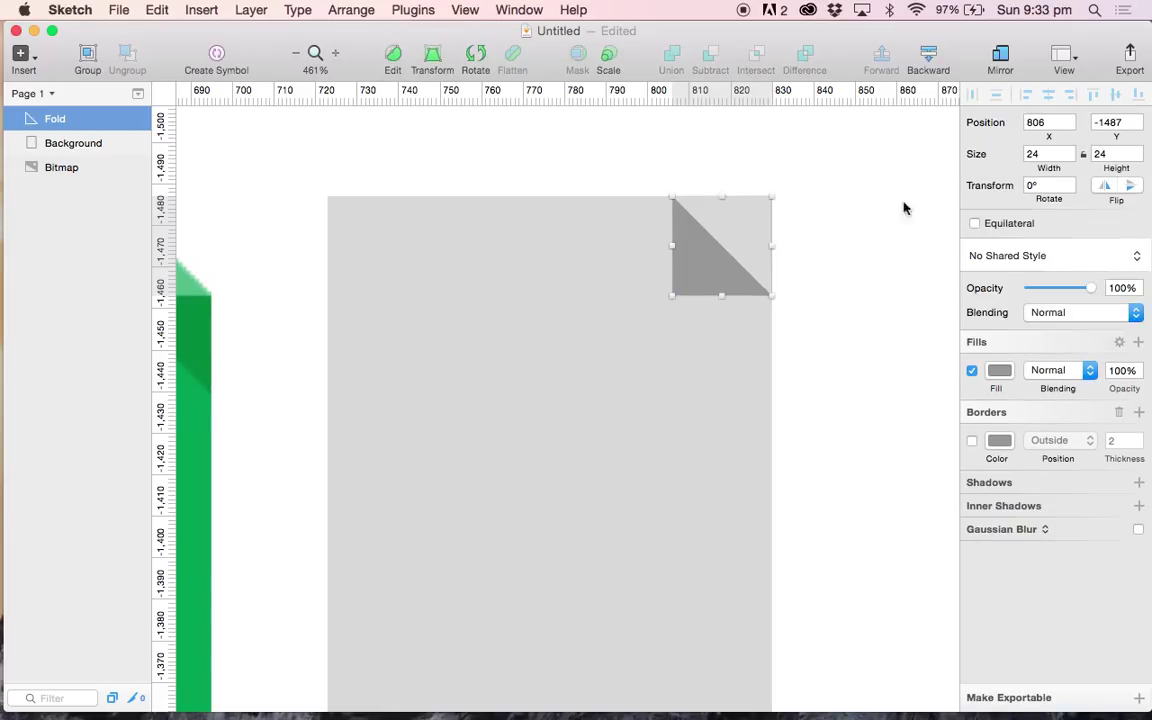
{"action": "left_click", "coordinate": [861, 252]}
{"action": "mouse_move", "coordinate": [728, 260]}
{"action": "left_mouse_down"}
{"action": "mouse_move", "coordinate": [714, 263]}
{"action": "mouse_move", "coordinate": [735, 265]}
{"action": "left_mouse_up"}
Step: Try resizing the Fold to 50 × 50, then undo back to 24 × 24
{"action": "left_click", "coordinate": [1083, 155]}
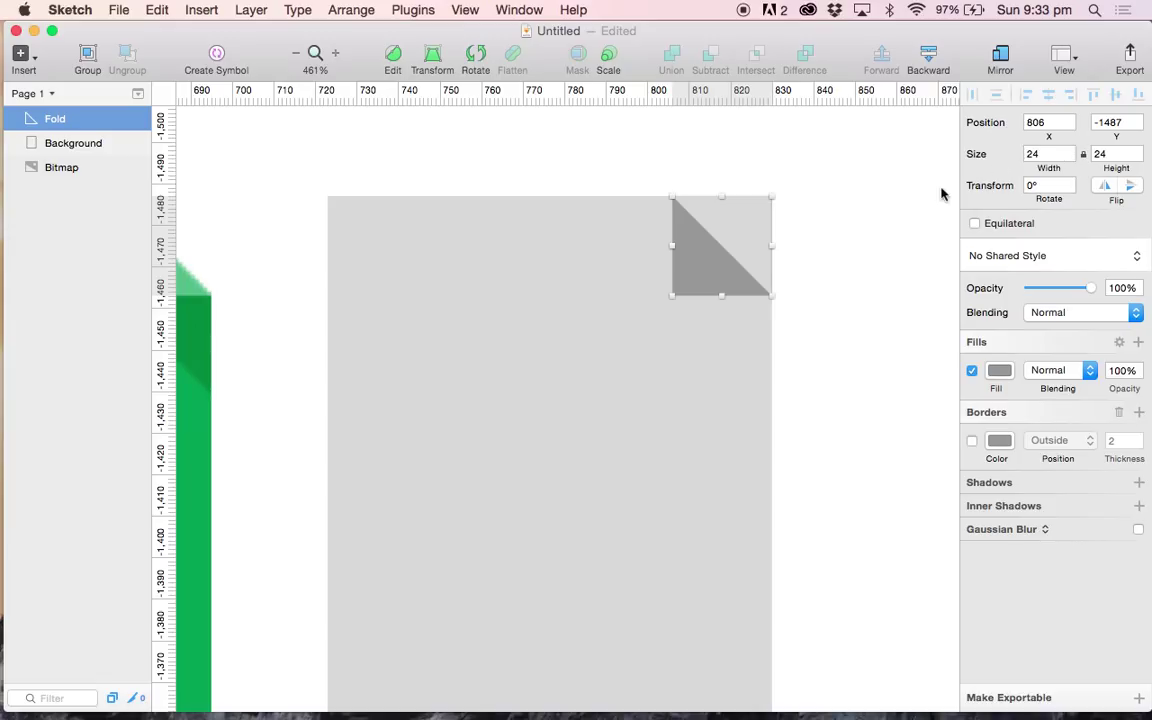
{"action": "left_click", "coordinate": [1037, 153]}
{"action": "type", "text": "50"}
{"action": "key", "text": "Return"}
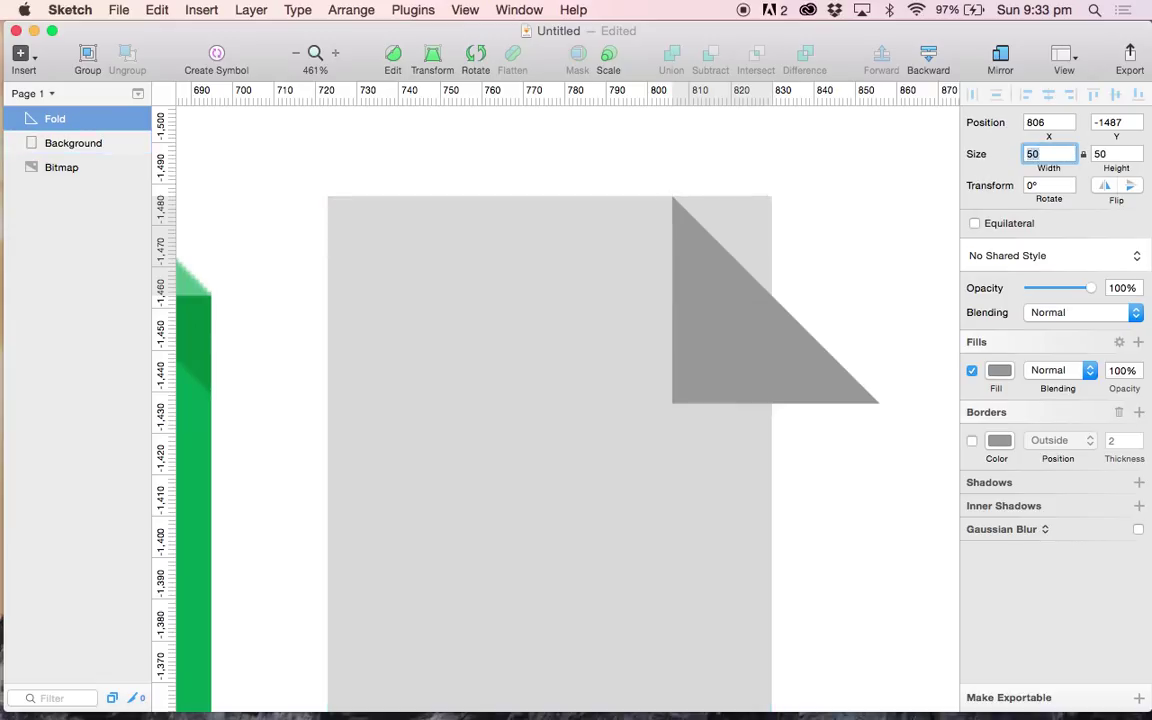
{"action": "left_click_drag", "start_coordinate": [738, 357], "coordinate": [638, 348]}
{"action": "left_click", "coordinate": [938, 352]}
{"action": "key", "text": "super+z"}
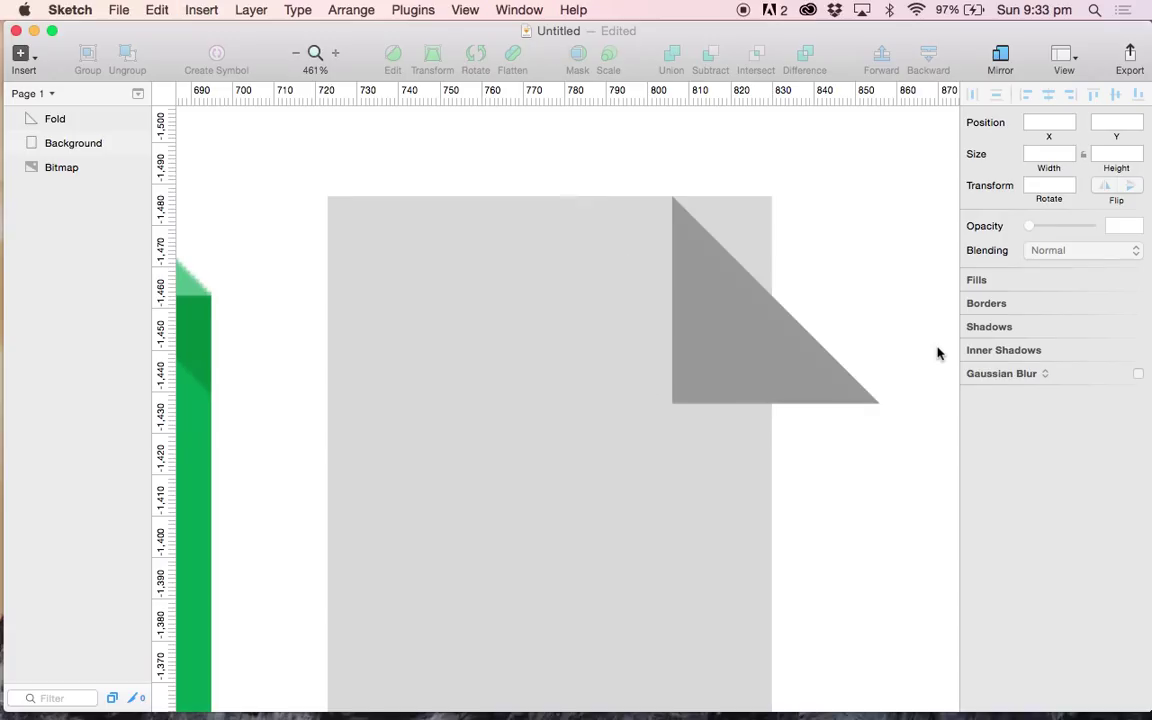
{"action": "key", "text": "super+z"}
Step: Duplicate the Fold triangle and name the copy 'Drop Shadow'
{"action": "left_click", "coordinate": [723, 265]}
{"action": "left_click", "coordinate": [802, 262]}
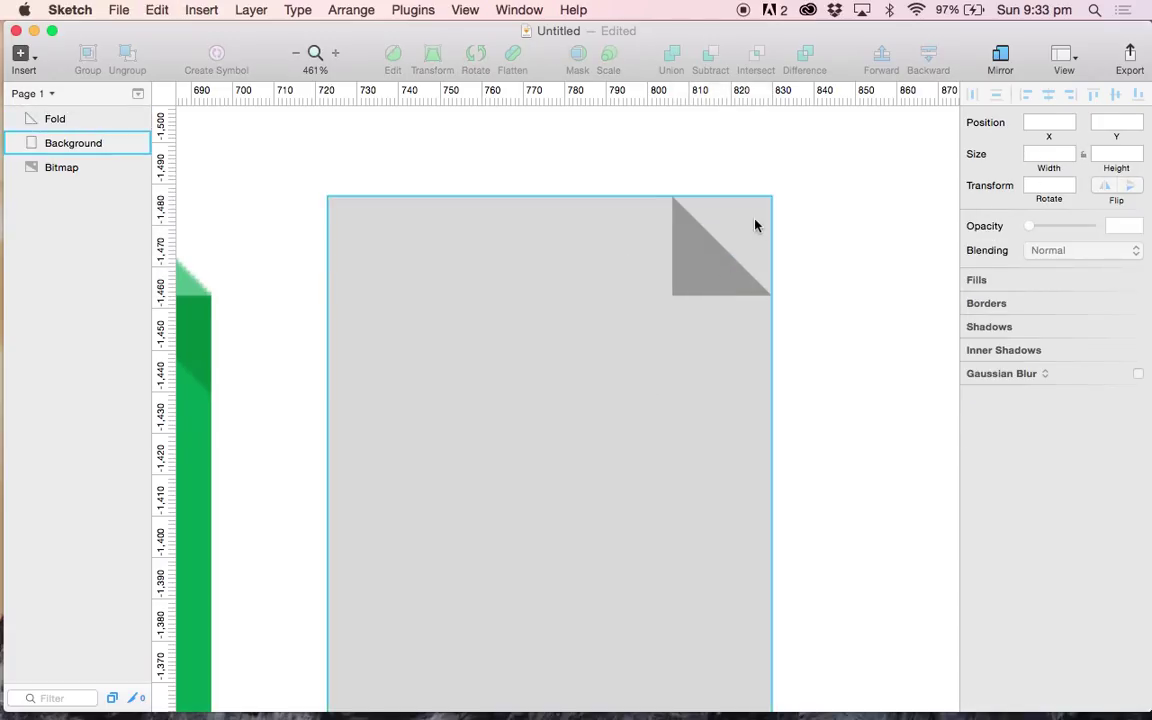
{"action": "left_click", "coordinate": [715, 256]}
{"action": "key", "text": "super+d"}
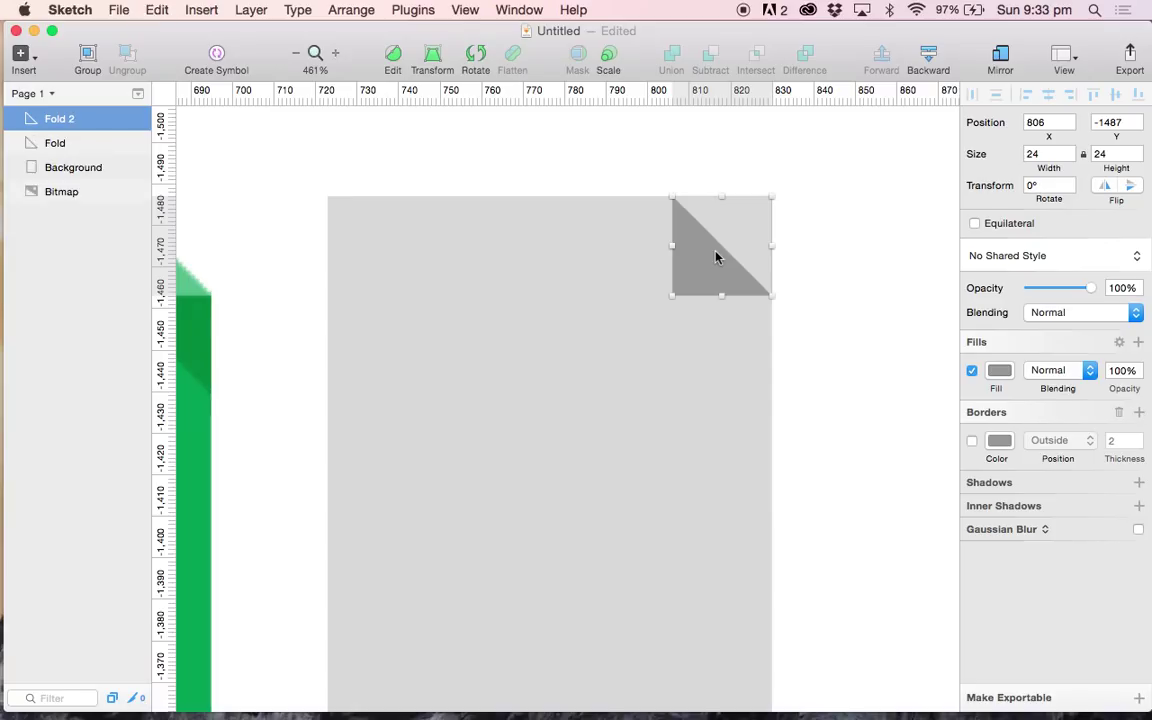
{"action": "double_click", "coordinate": [56, 121]}
{"action": "type", "text": "Drop Shadow"}
{"action": "key", "text": "Return"}
Step: Move Drop Shadow just below the Fold and flip it vertically and horizontally
{"action": "left_click_drag", "start_coordinate": [694, 278], "coordinate": [689, 380]}
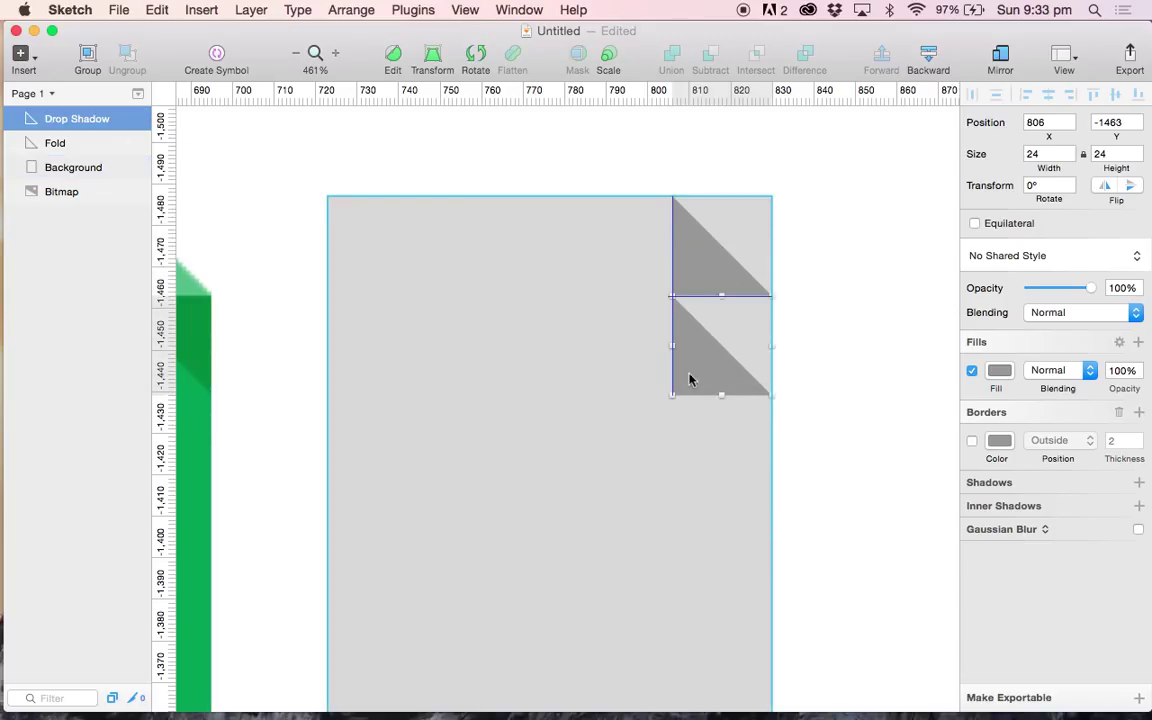
{"action": "left_click", "coordinate": [1129, 186]}
{"action": "left_click", "coordinate": [1105, 186]}
{"action": "left_click", "coordinate": [853, 264]}
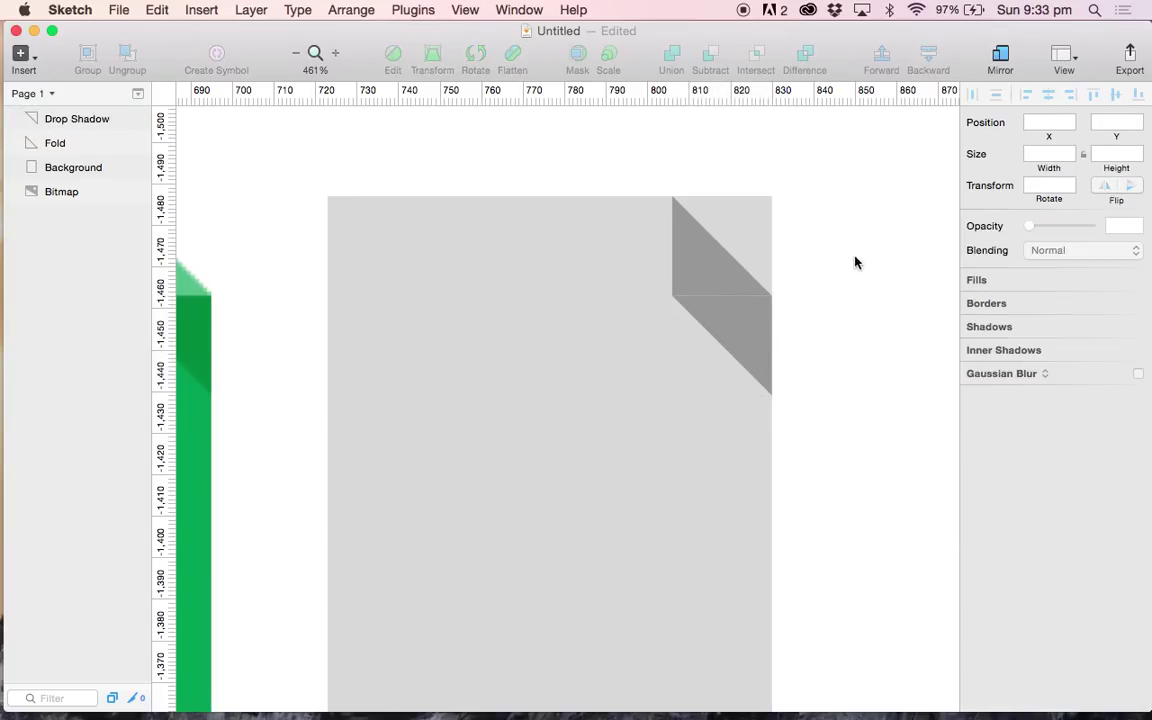
{"action": "scroll", "coordinate": [843, 336], "scroll_direction": "up", "scroll_amount": 5}
{"action": "left_click", "coordinate": [543, 329]}
{"action": "scroll", "coordinate": [543, 329], "scroll_direction": "down", "scroll_amount": 4}
{"action": "scroll", "coordinate": [546, 329], "scroll_direction": "down", "scroll_amount": 3}
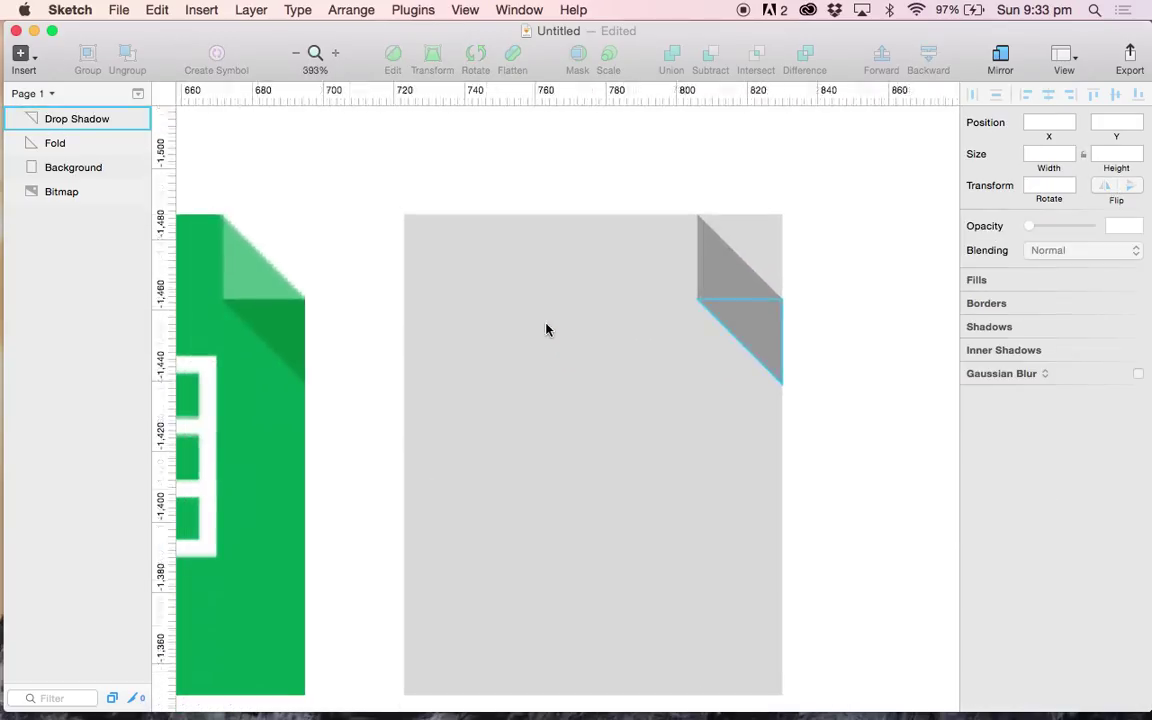
{"action": "left_click", "coordinate": [798, 269]}
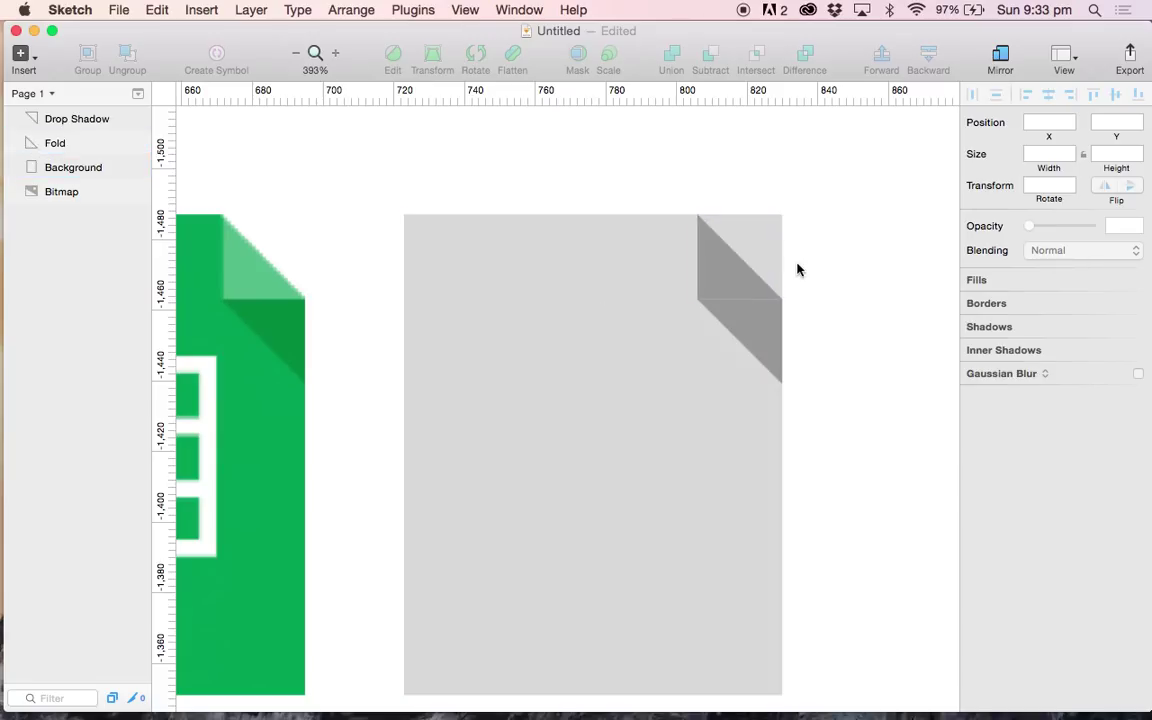
Step: Add a sharp corner point on the Background's right edge and drag it lower
{"action": "left_click", "coordinate": [773, 260]}
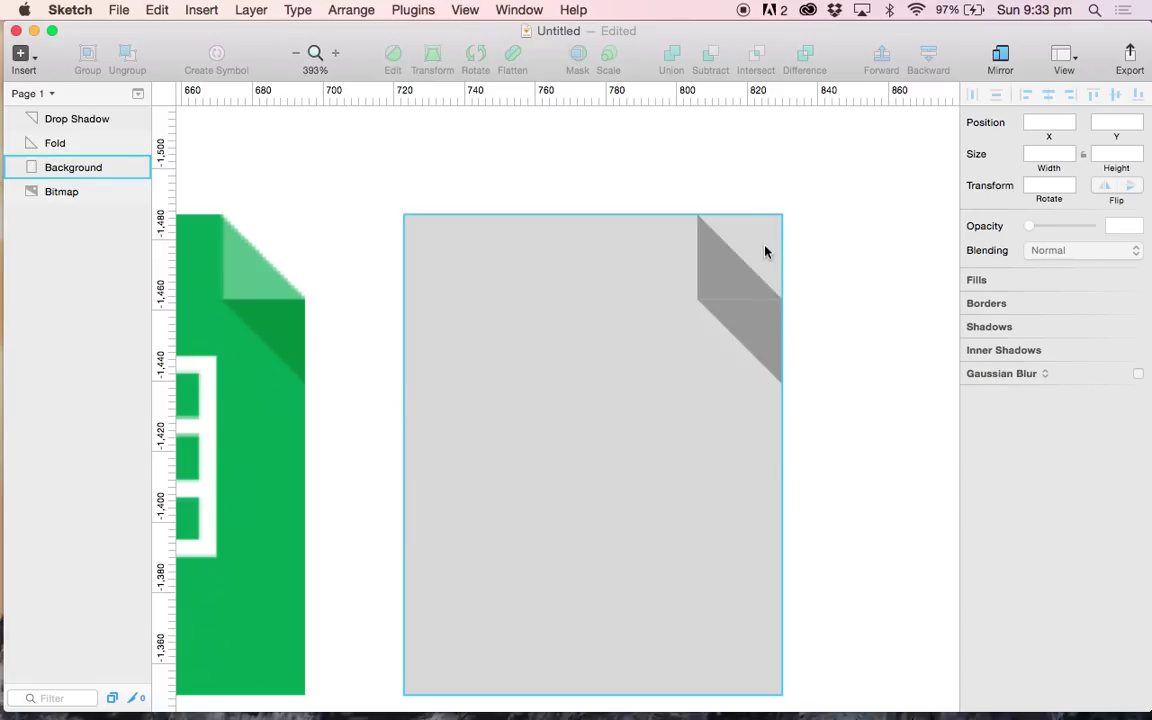
{"action": "left_click", "coordinate": [769, 251]}
{"action": "scroll", "coordinate": [769, 251], "scroll_direction": "up", "scroll_amount": 3}
{"action": "scroll", "coordinate": [769, 251], "scroll_direction": "down", "scroll_amount": 3}
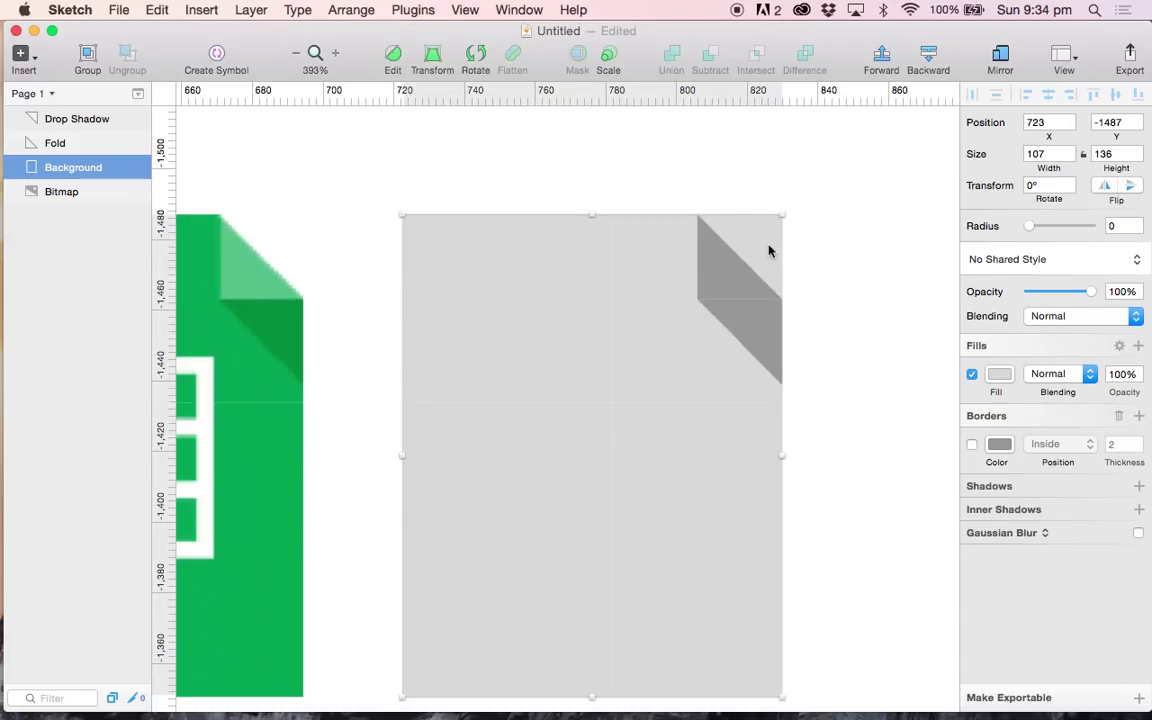
{"action": "key", "text": "Return"}
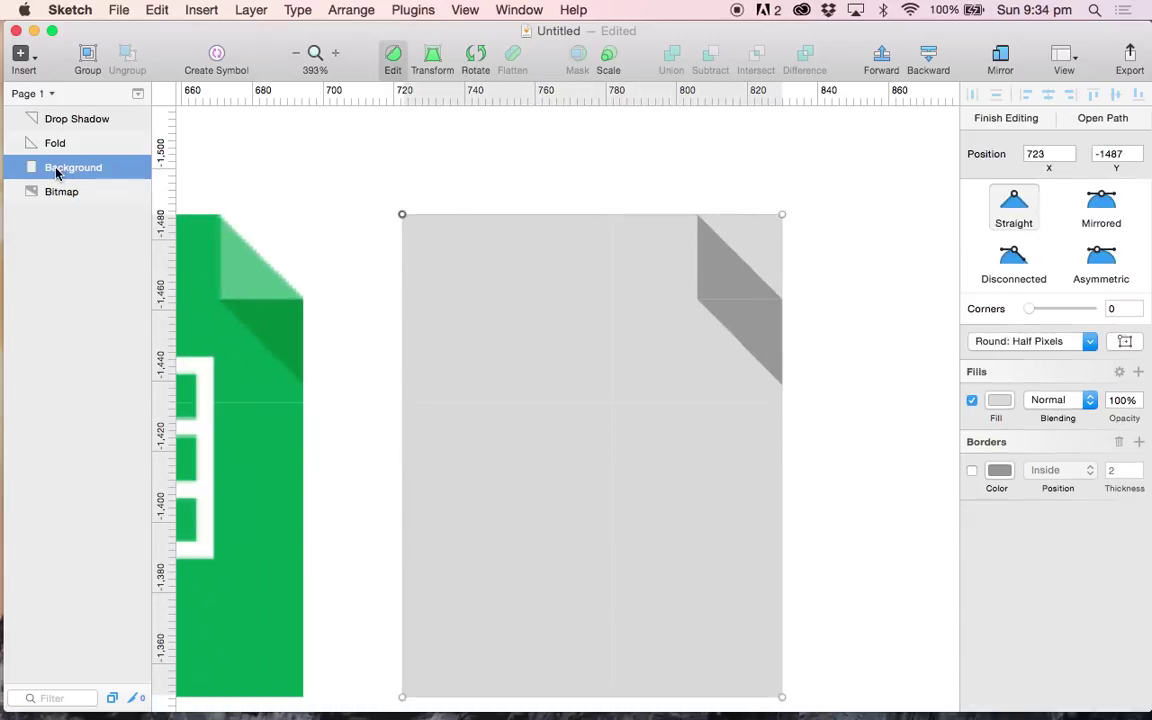
{"action": "left_click", "coordinate": [783, 231]}
{"action": "double_click", "coordinate": [783, 230]}
{"action": "left_click_drag", "start_coordinate": [784, 241], "coordinate": [784, 304]}
{"action": "scroll", "coordinate": [784, 302], "scroll_direction": "up", "scroll_amount": 5}
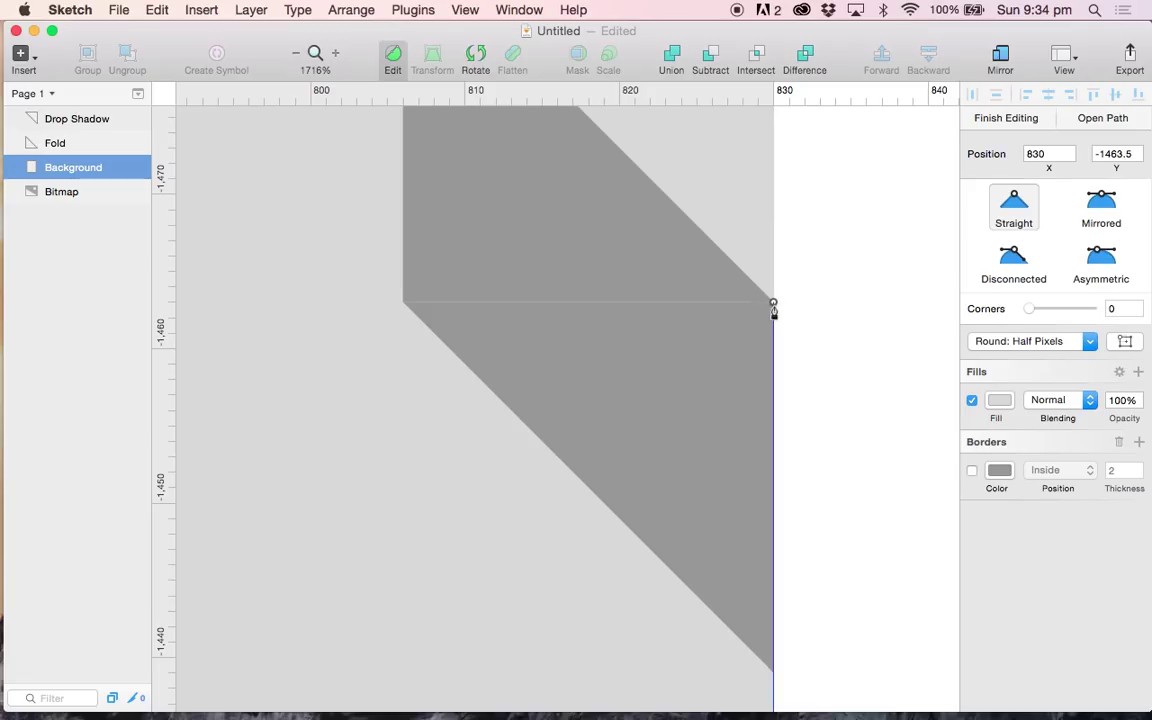
{"action": "key", "text": "Escape"}
{"action": "key", "text": "Escape"}
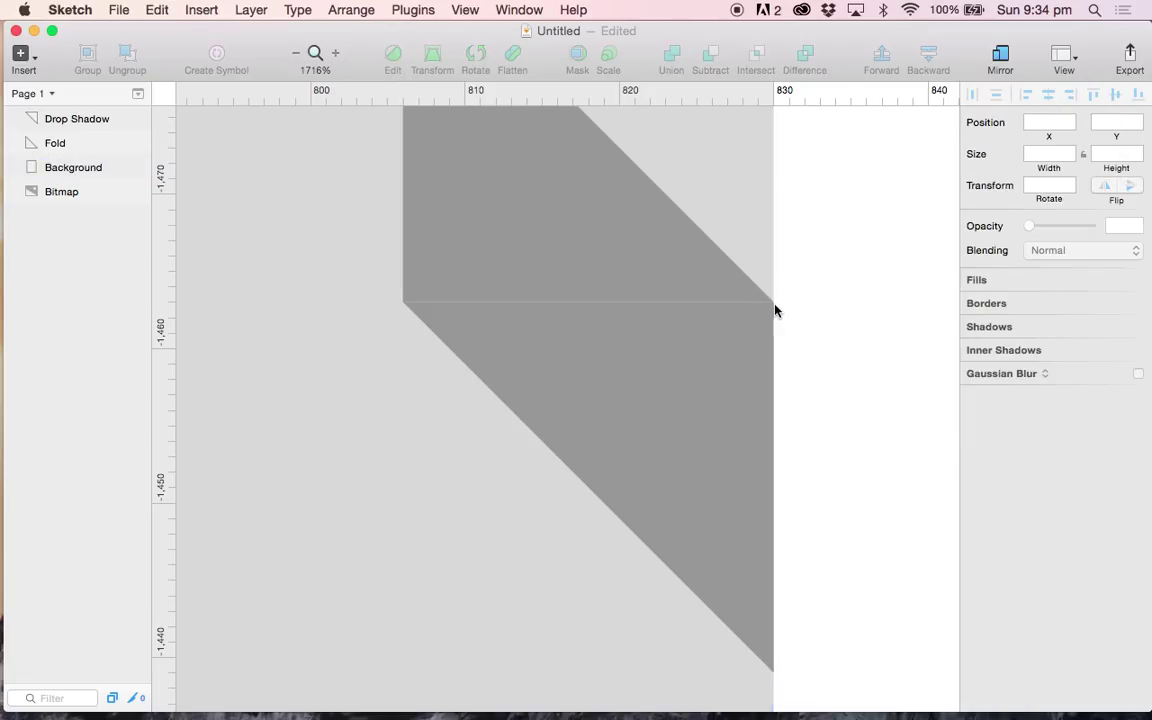
Step: Reopen the Background's points and delete the extra right-edge point
{"action": "scroll", "coordinate": [775, 305], "scroll_direction": "down", "scroll_amount": 5}
{"action": "scroll", "coordinate": [775, 305], "scroll_direction": "up", "scroll_amount": 1}
{"action": "double_click", "coordinate": [741, 244]}
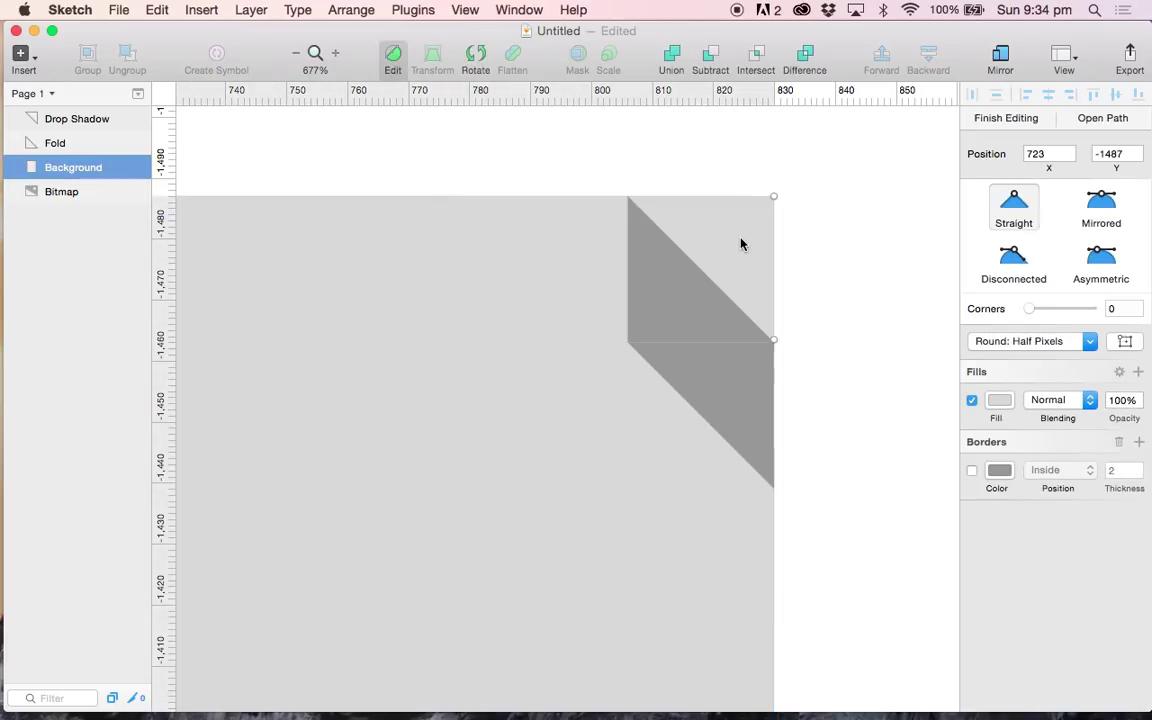
{"action": "key", "text": "Escape"}
{"action": "key", "text": "Escape"}
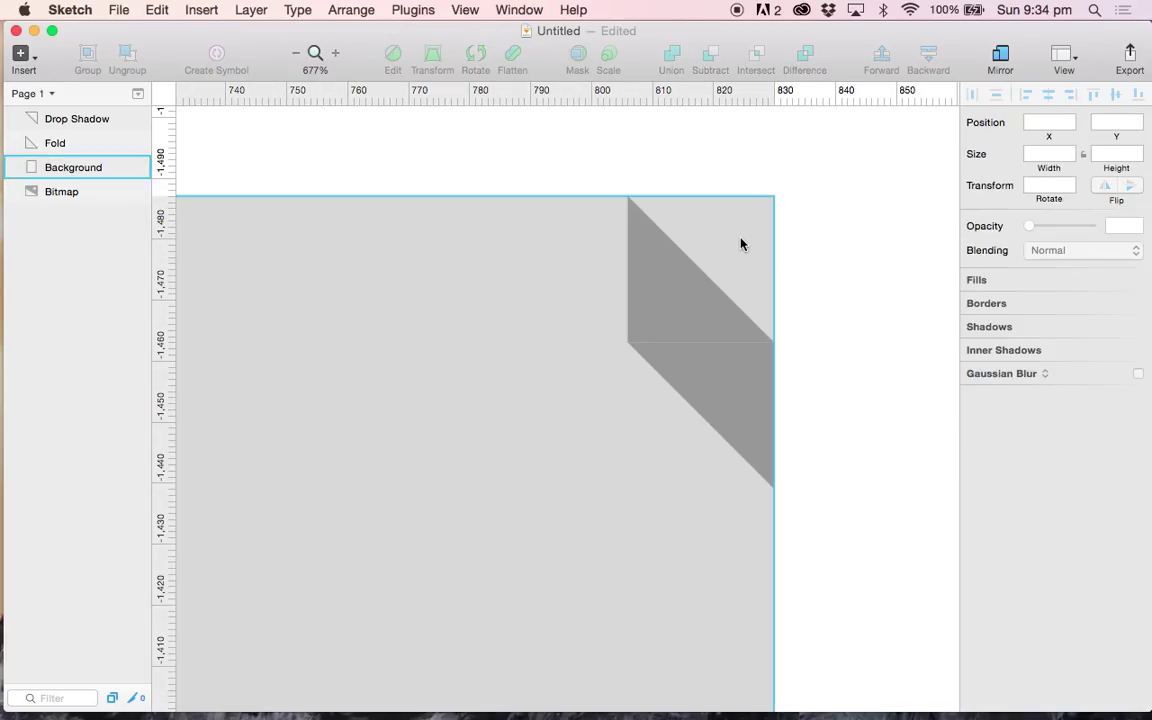
{"action": "double_click", "coordinate": [741, 244]}
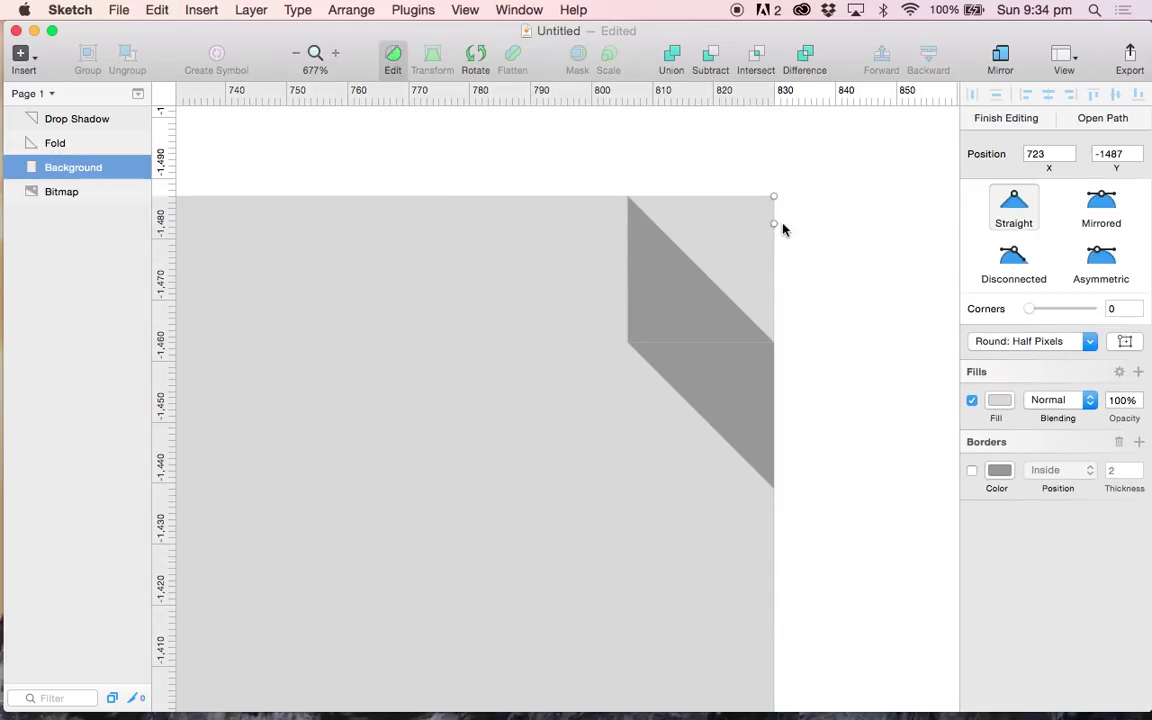
{"action": "key", "text": "Delete"}
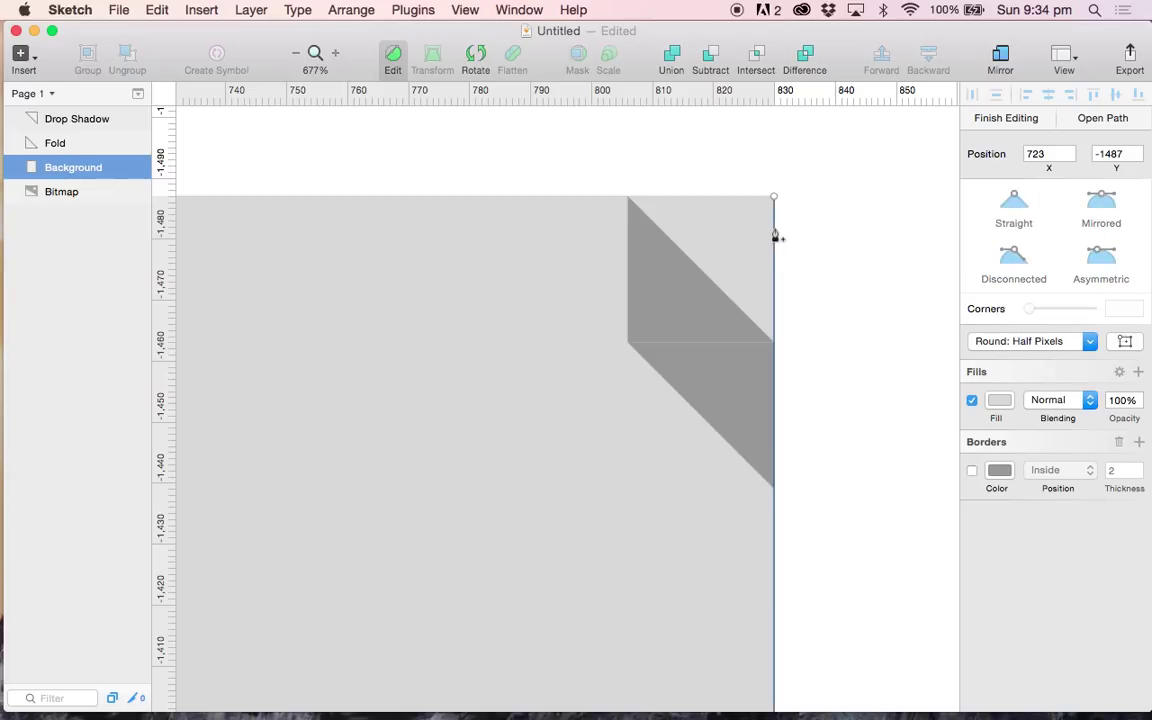
Step: Add a straight point on the Background's right edge and set its Y to -1463 (-1487+24)
{"action": "left_click", "coordinate": [775, 236]}
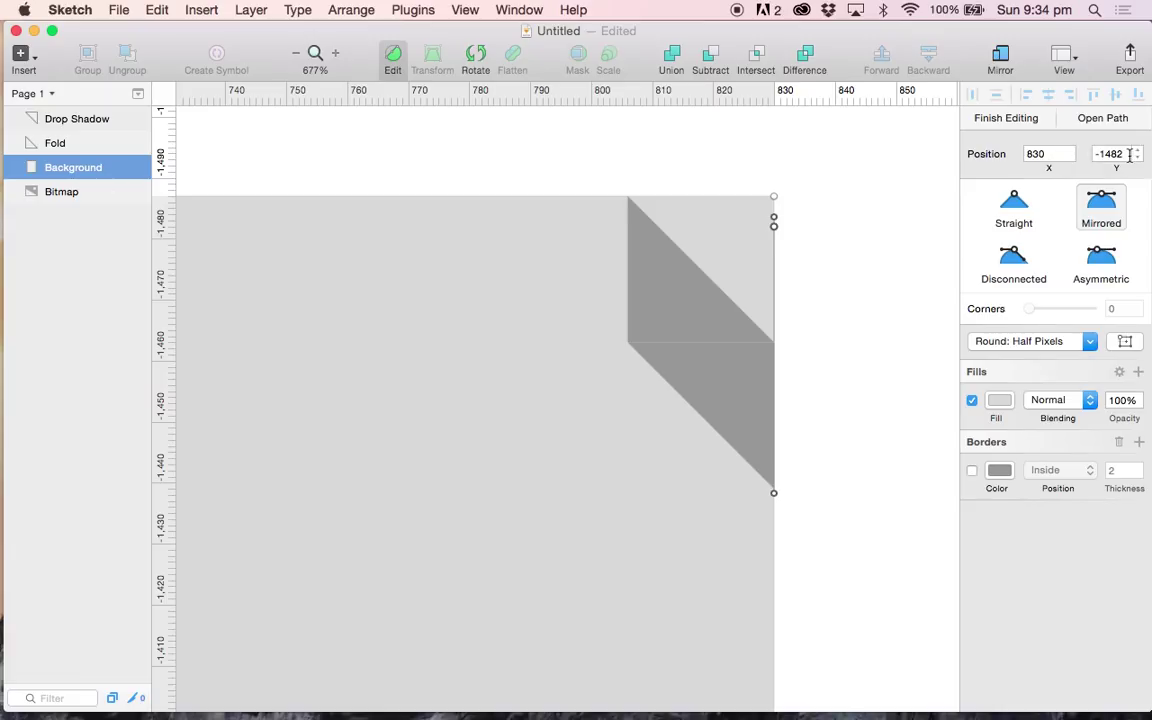
{"action": "left_click", "coordinate": [1015, 207]}
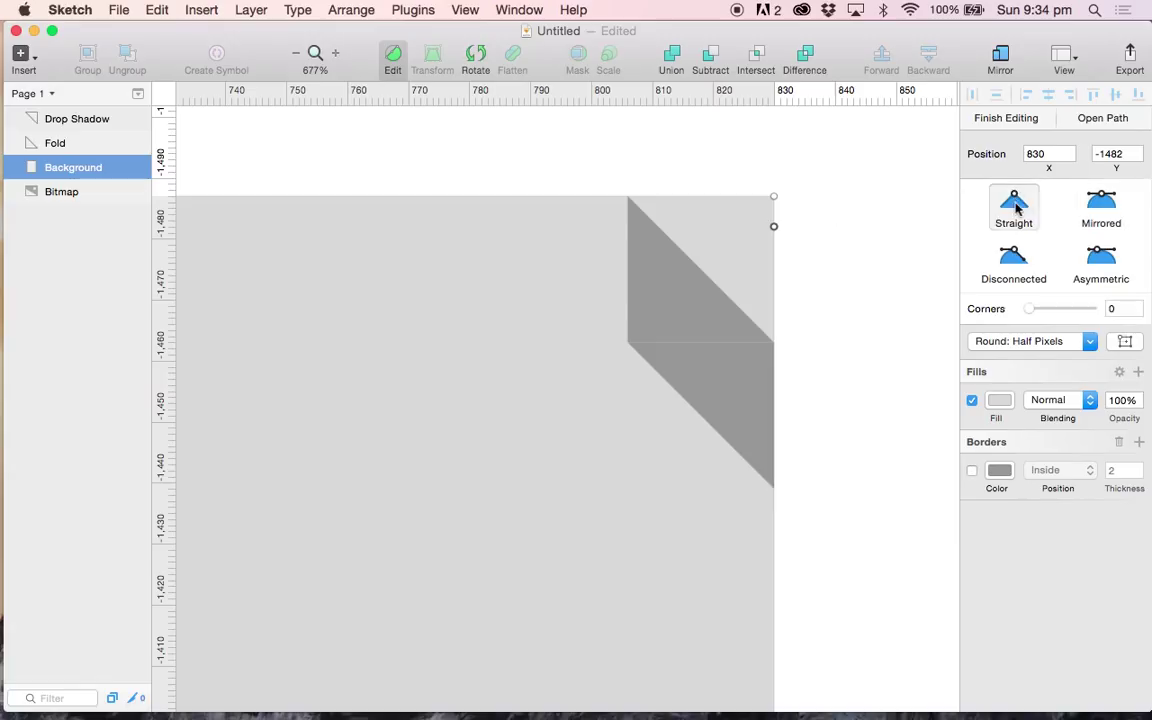
{"action": "left_click", "coordinate": [774, 200]}
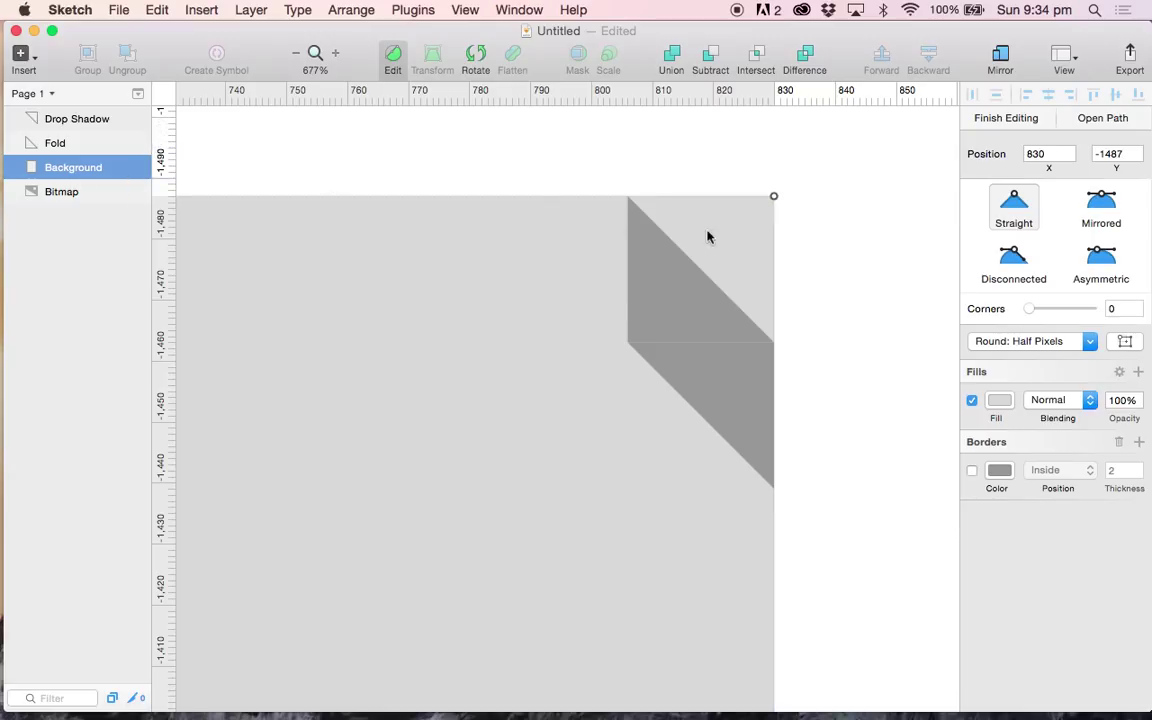
{"action": "left_click", "coordinate": [1126, 154]}
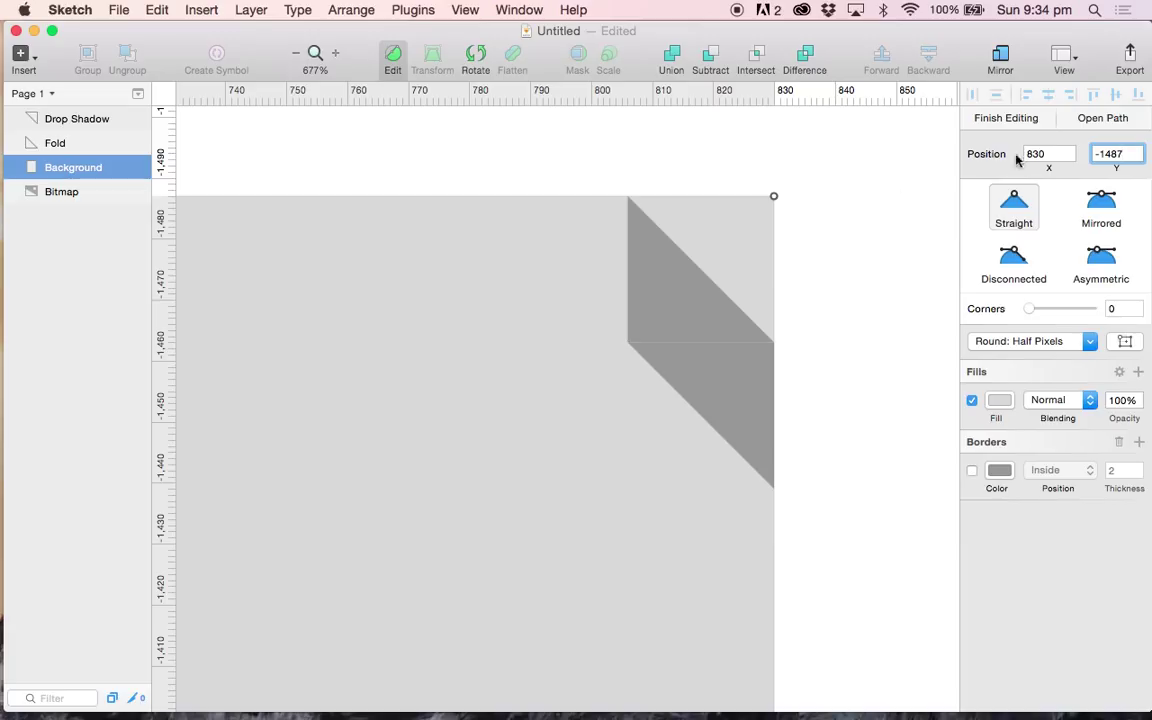
{"action": "type", "text": "+24"}
{"action": "key", "text": "Return"}
{"action": "scroll", "coordinate": [663, 332], "scroll_direction": "up", "scroll_amount": 5}
{"action": "scroll", "coordinate": [643, 342], "scroll_direction": "right", "scroll_amount": 2}
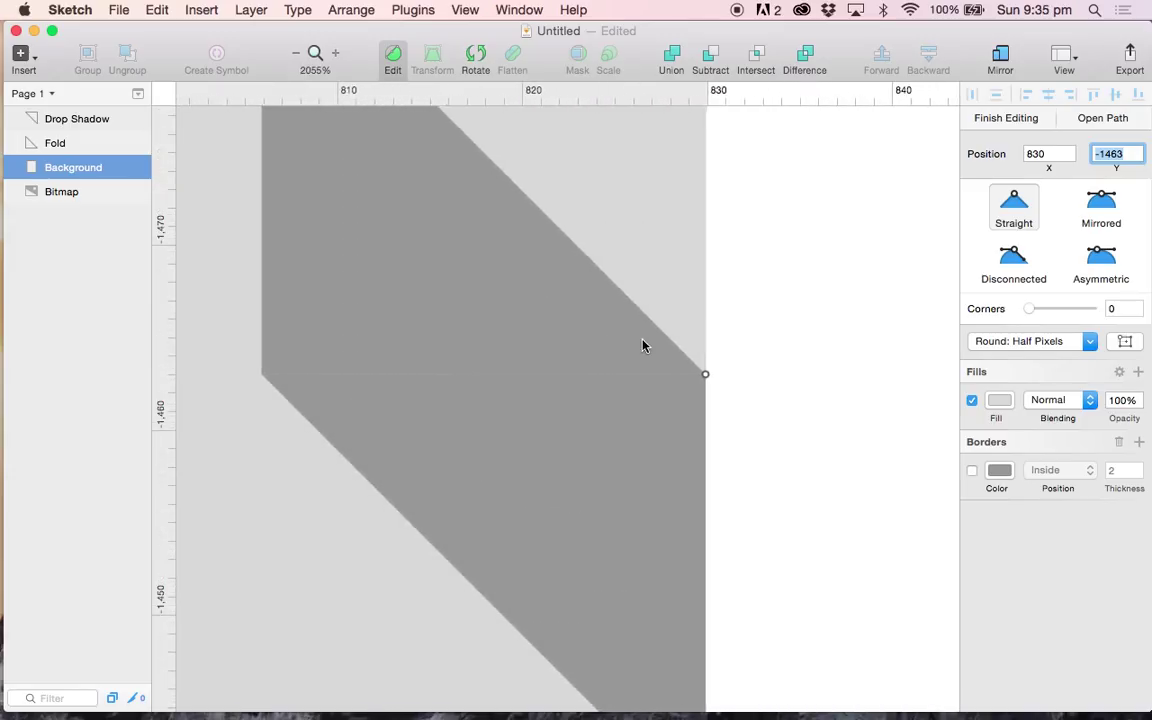
{"action": "scroll", "coordinate": [643, 344], "scroll_direction": "up", "scroll_amount": 5}
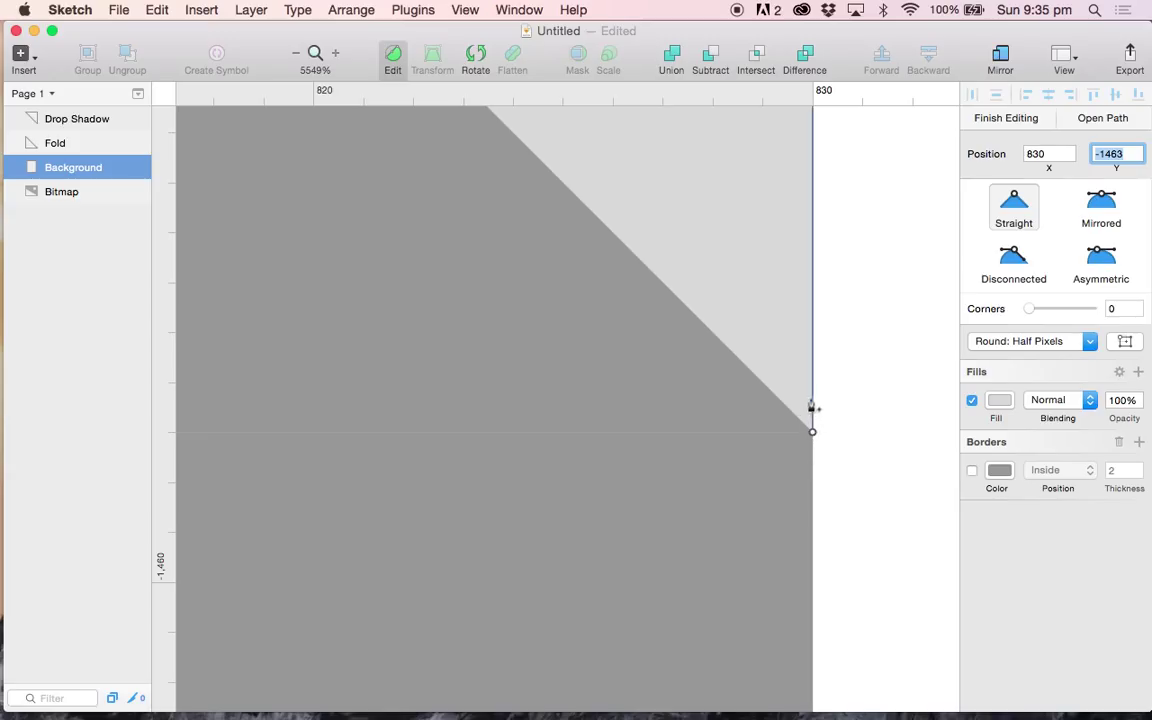
{"action": "scroll", "coordinate": [797, 376], "scroll_direction": "down", "scroll_amount": 8}
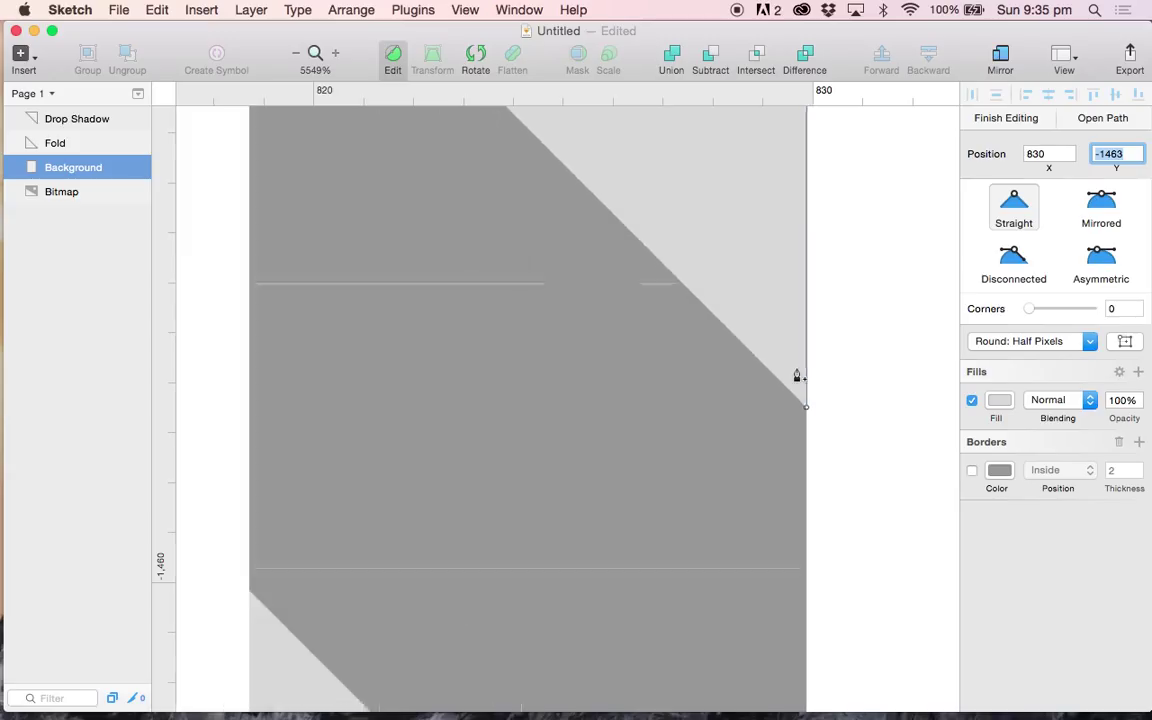
{"action": "scroll", "coordinate": [795, 340], "scroll_direction": "up", "scroll_amount": 3}
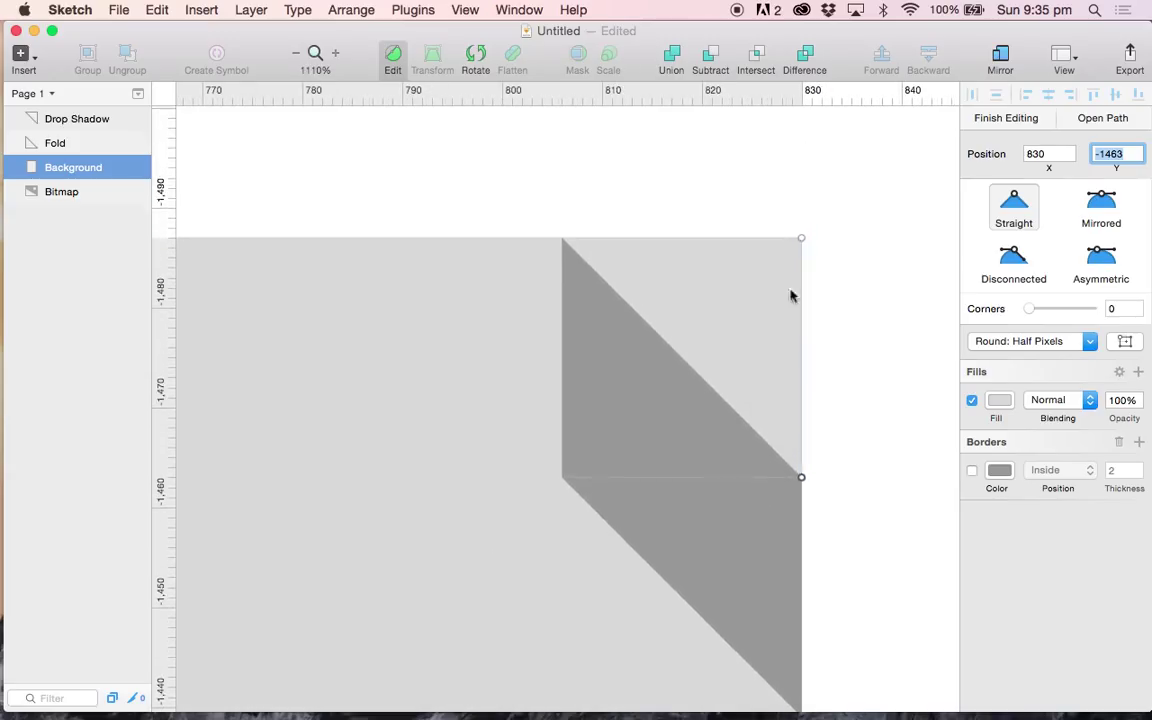
Step: Set the Background's top-right corner point to X 806 (830-24) and finish editing
{"action": "left_click", "coordinate": [801, 239]}
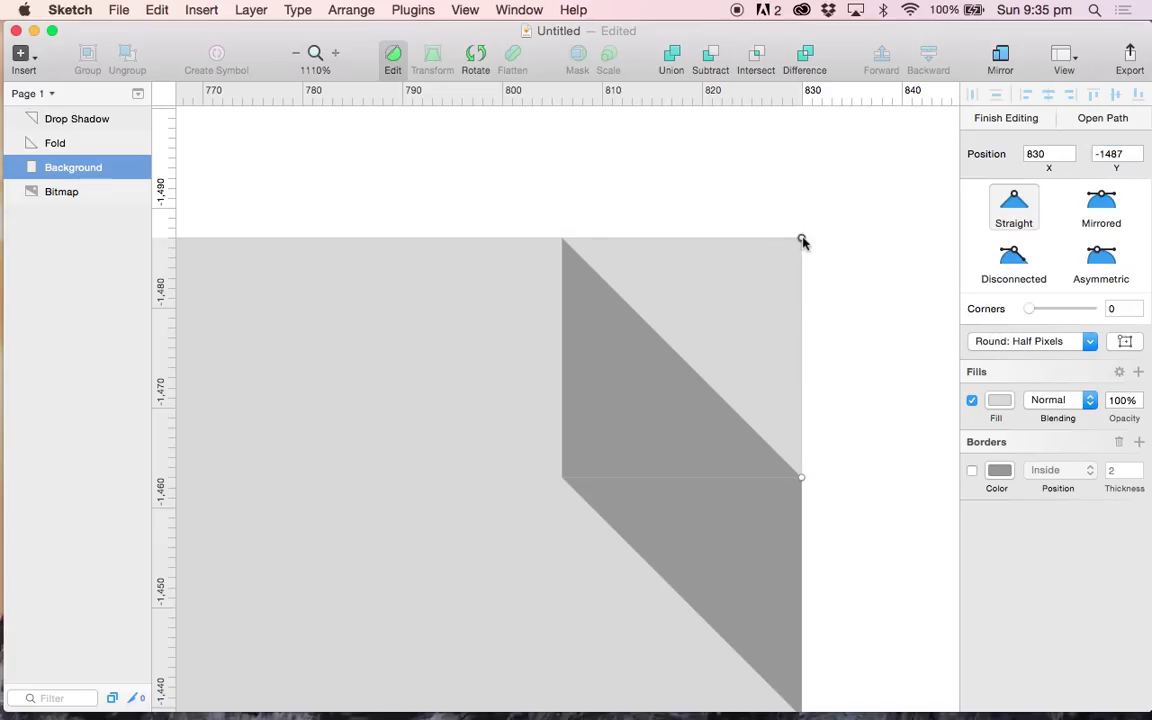
{"action": "left_click", "coordinate": [1048, 153]}
{"action": "left_click", "coordinate": [1048, 153]}
{"action": "type", "text": "-24"}
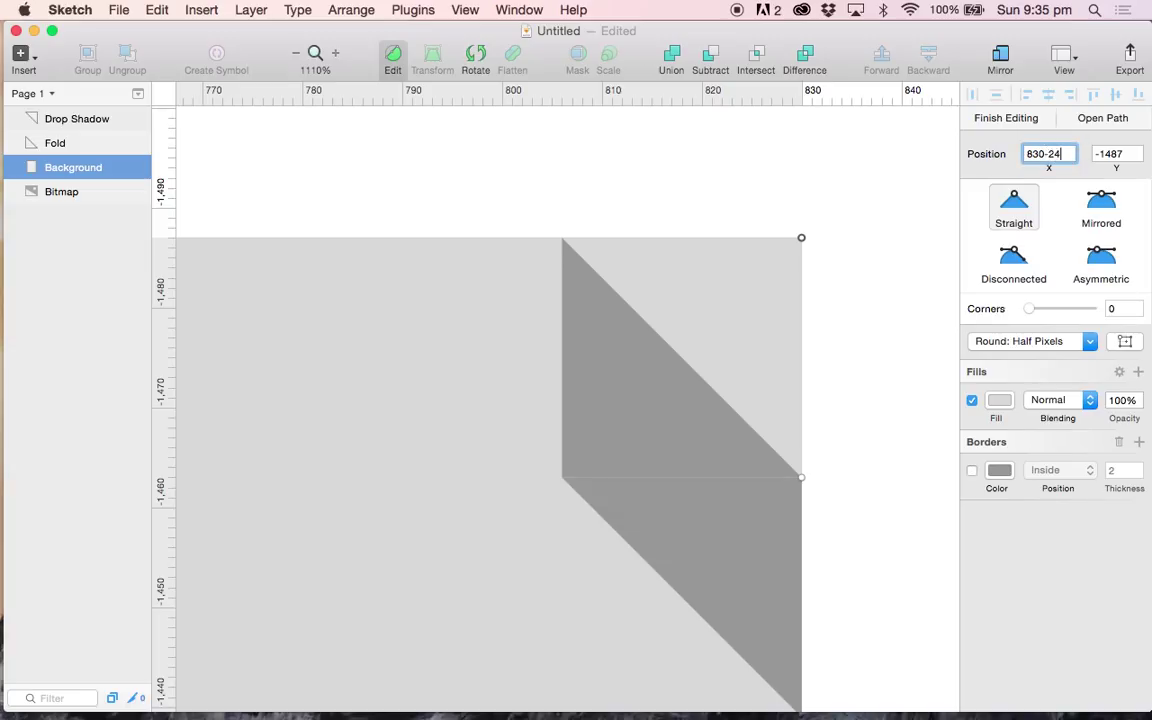
{"action": "key", "text": "Return"}
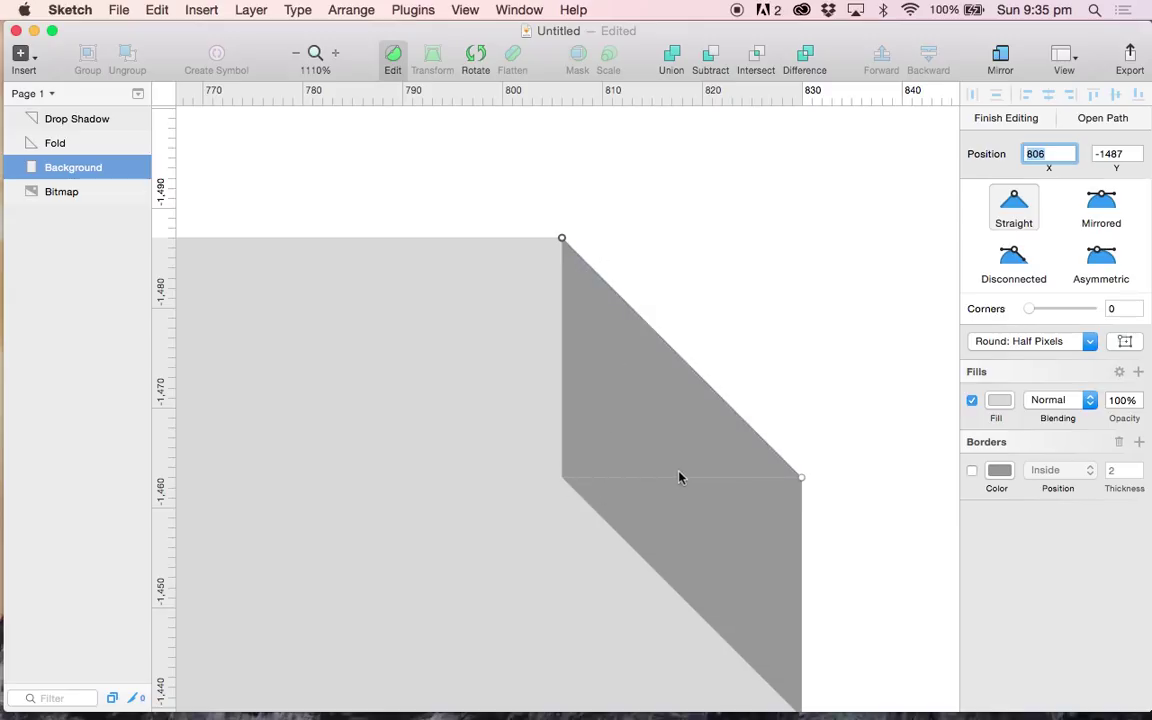
{"action": "scroll", "coordinate": [678, 477], "scroll_direction": "down", "scroll_amount": 3}
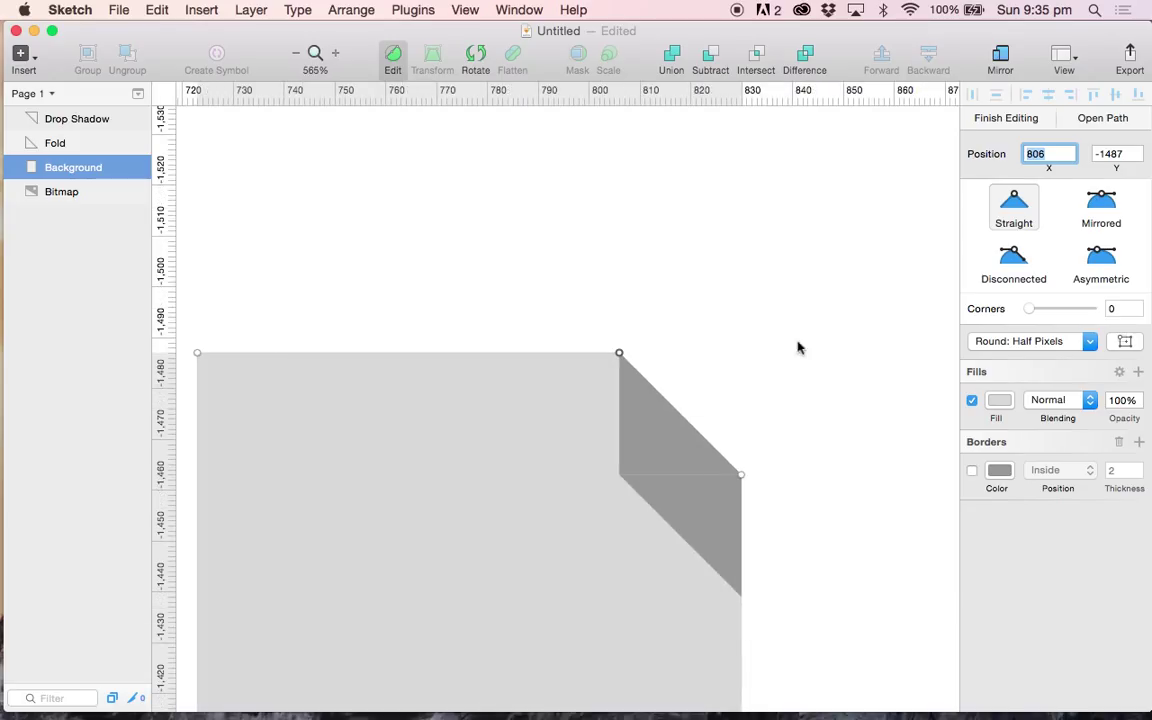
{"action": "key", "text": "Escape"}
{"action": "left_click", "coordinate": [522, 329]}
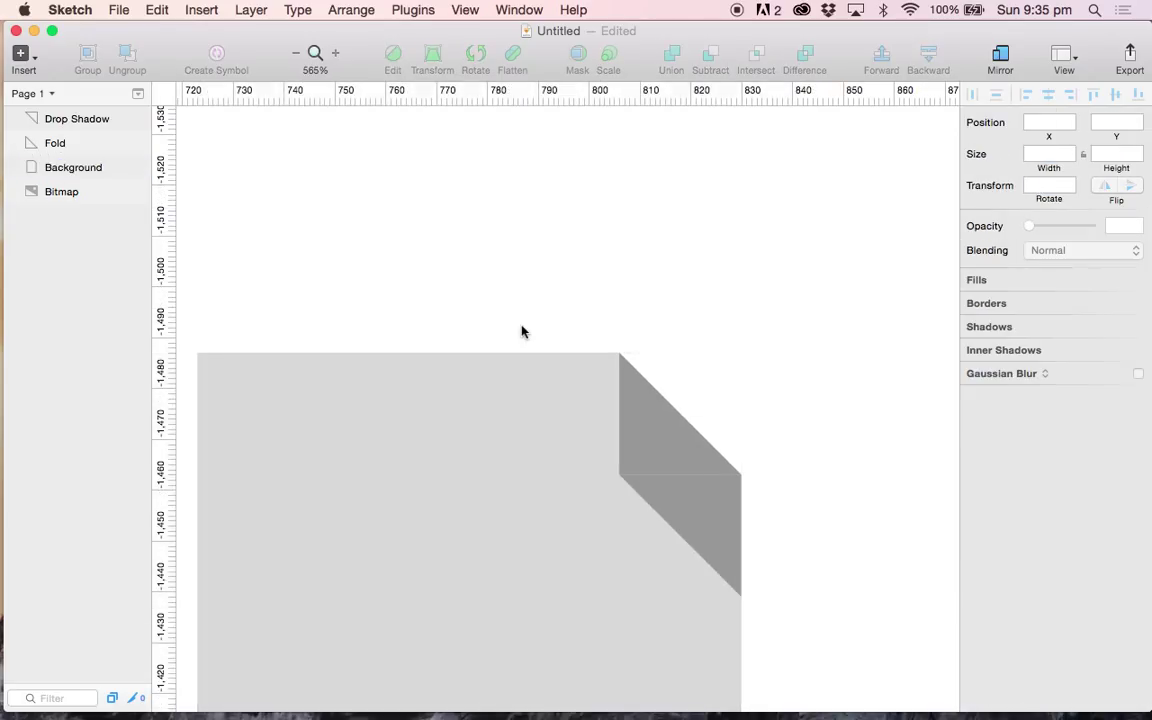
Step: Scroll out to view the green Sheets bitmap beside the grey draft icon
{"action": "scroll", "coordinate": [522, 331], "scroll_direction": "down", "scroll_amount": 2}
{"action": "scroll", "coordinate": [522, 331], "scroll_direction": "down", "scroll_amount": 5}
{"action": "scroll", "coordinate": [522, 331], "scroll_direction": "left", "scroll_amount": 5}
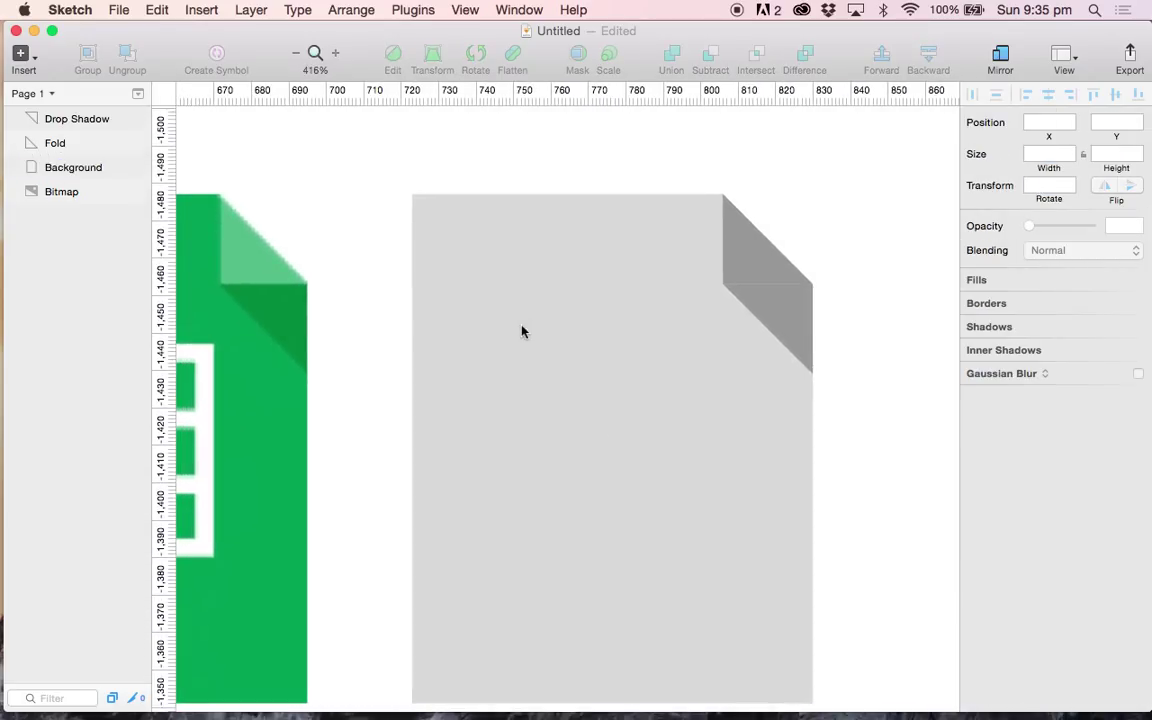
{"action": "left_click", "coordinate": [724, 216]}
{"action": "left_click", "coordinate": [753, 198]}
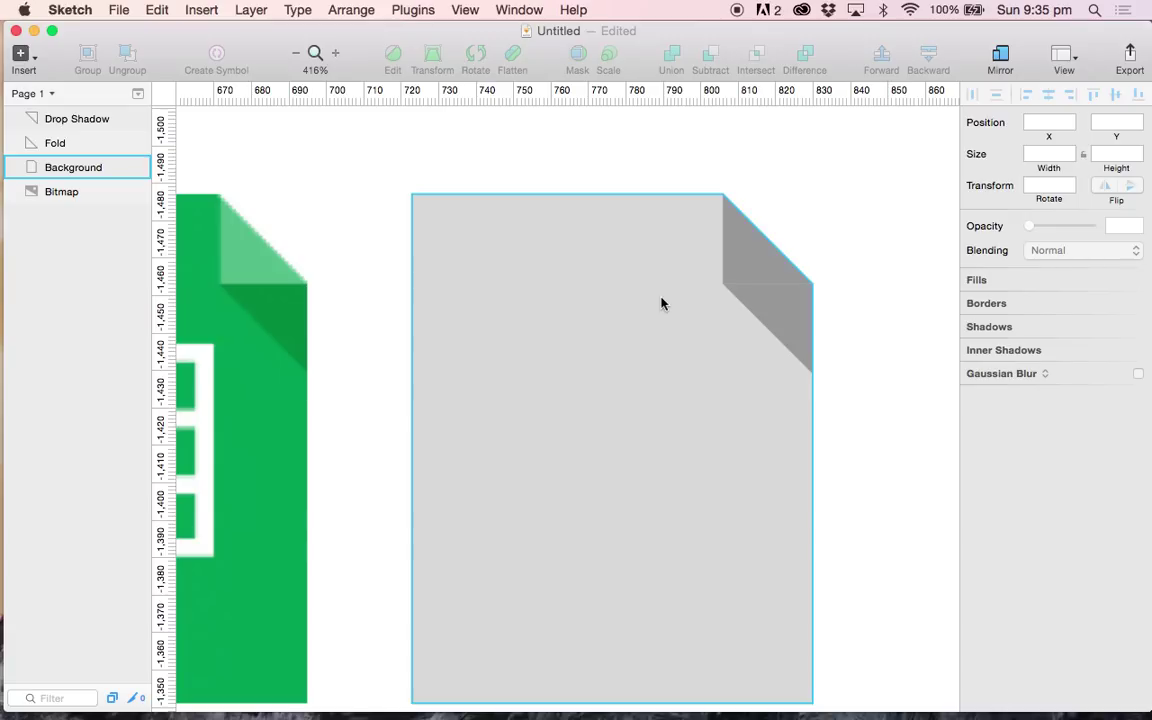
{"action": "scroll", "coordinate": [661, 303], "scroll_direction": "down", "scroll_amount": 3}
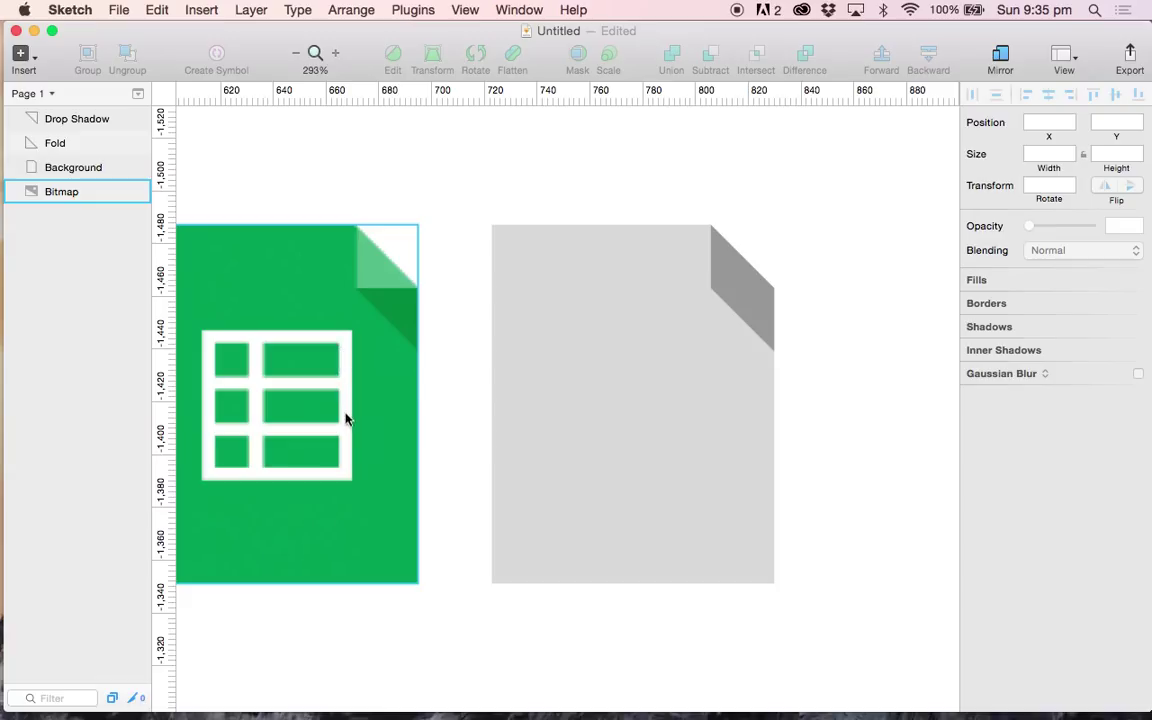
Step: Draw an unfilled rectangle on the grey page sized 62 × 47
{"action": "key", "text": "r"}
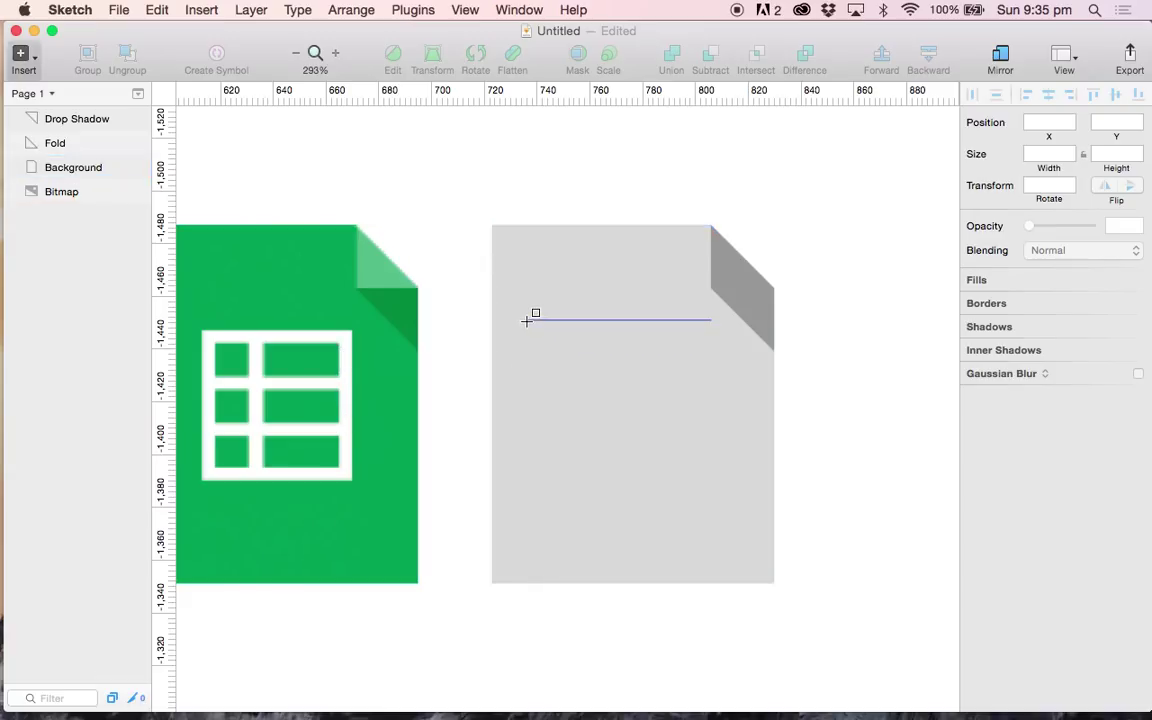
{"action": "left_click_drag", "start_coordinate": [527, 320], "coordinate": [729, 451]}
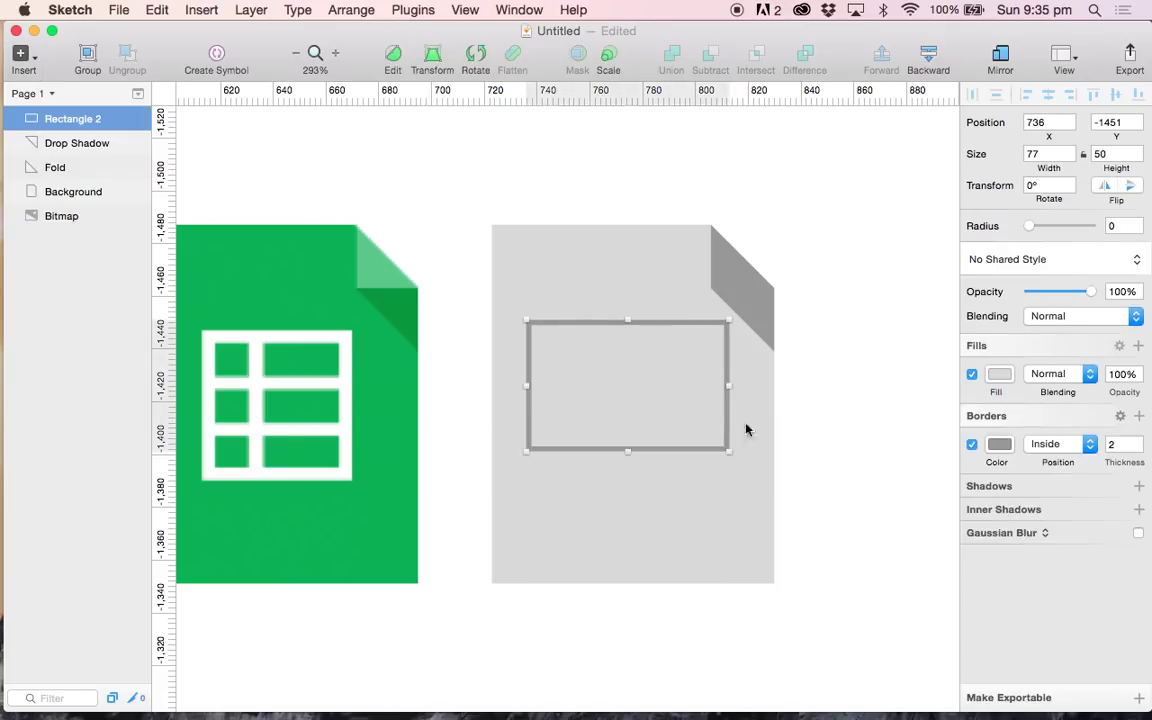
{"action": "left_click", "coordinate": [972, 374]}
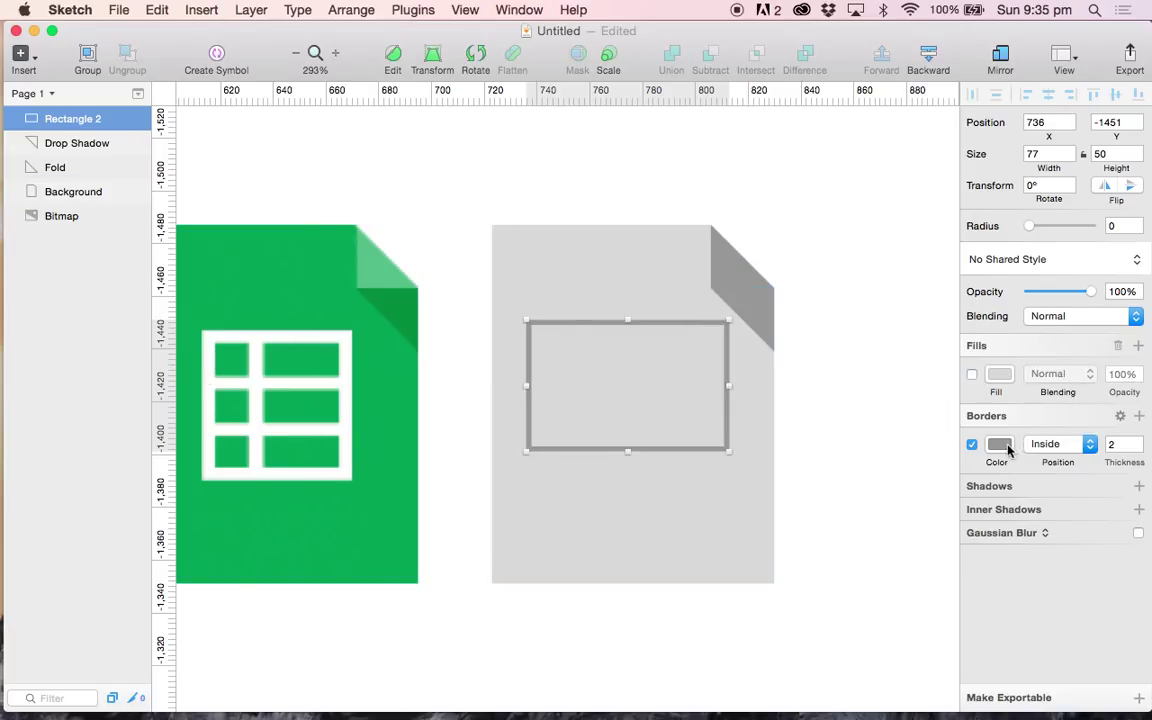
{"action": "left_click", "coordinate": [1045, 166]}
{"action": "type", "text": "62"}
{"action": "key", "text": "Tab"}
{"action": "type", "text": "47"}
{"action": "key", "text": "Return"}
Step: Move the 62 × 47 rectangle toward the centre of the grey page below the fold
{"action": "left_click", "coordinate": [853, 434]}
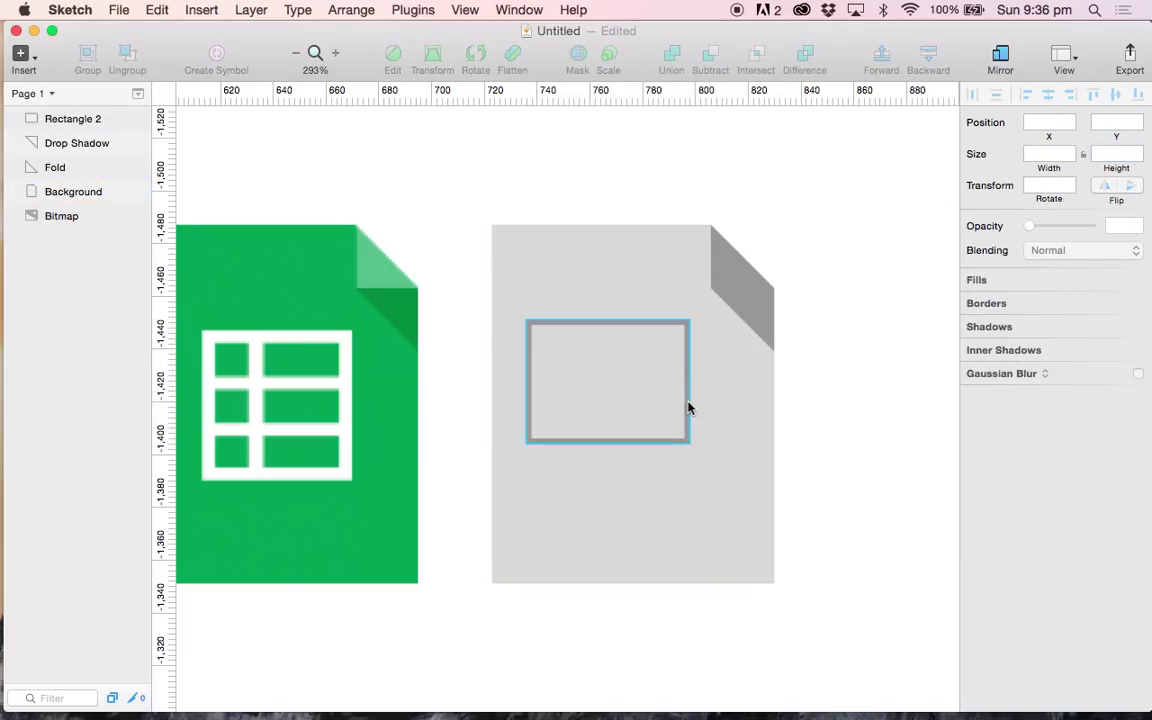
{"action": "left_click_drag", "start_coordinate": [691, 410], "coordinate": [712, 437]}
{"action": "left_click", "coordinate": [602, 314], "text": "shift"}
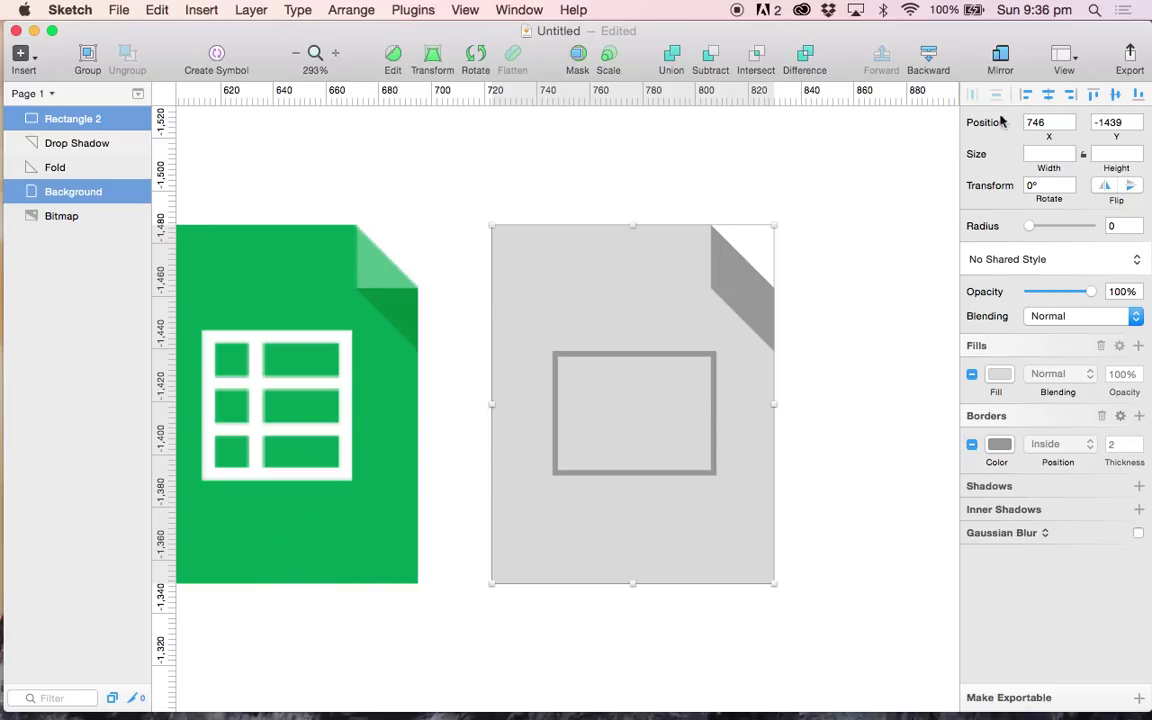
{"action": "left_click", "coordinate": [859, 175]}
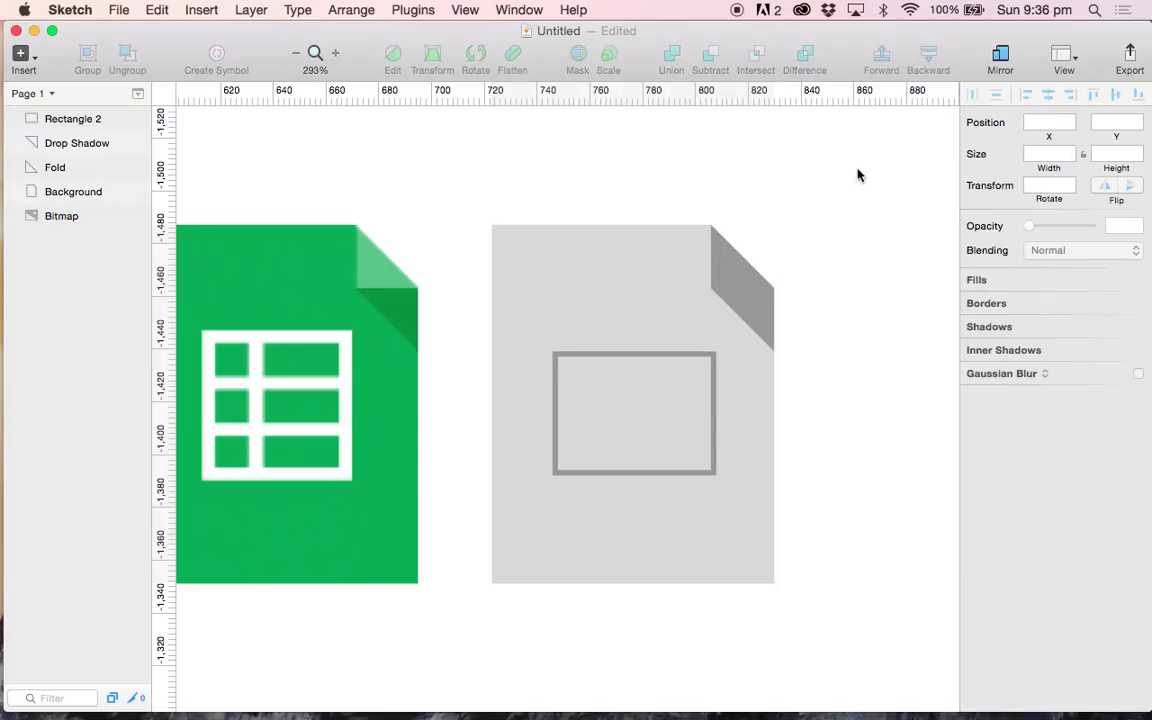
{"action": "left_click", "coordinate": [632, 356]}
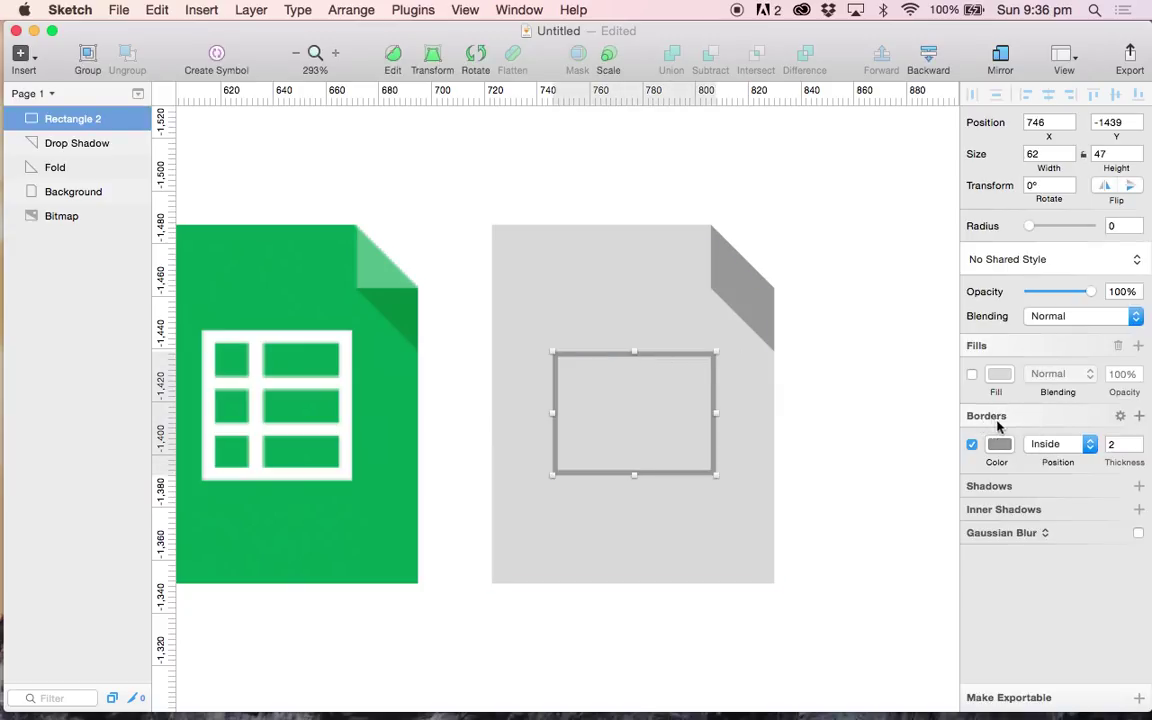
Step: Try Center and Outside border positions, settle on Inside, and set the border thickness to 3
{"action": "left_click", "coordinate": [1055, 445]}
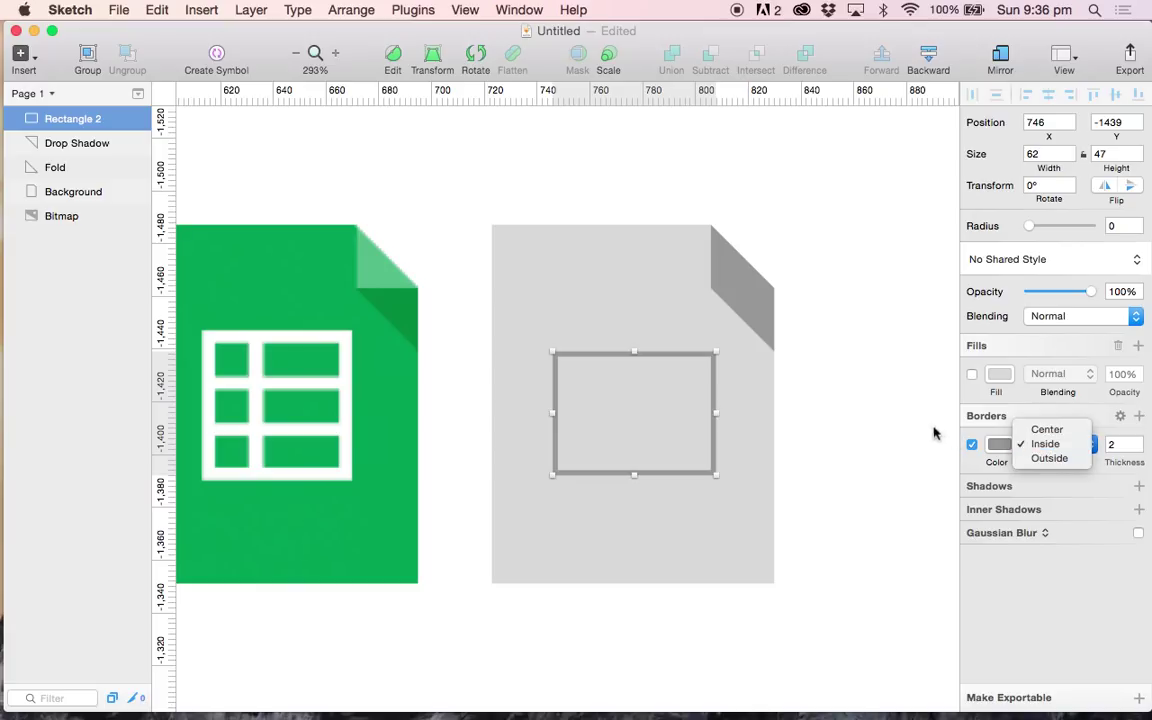
{"action": "left_click", "coordinate": [1077, 446]}
{"action": "left_click", "coordinate": [1077, 448]}
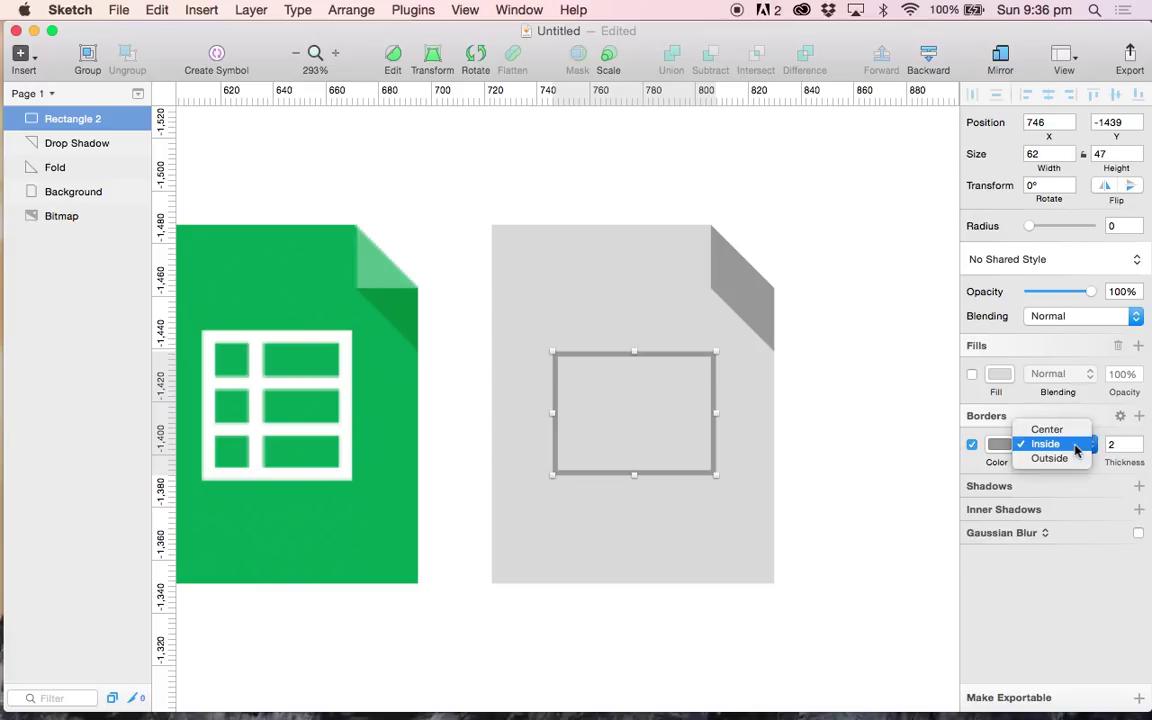
{"action": "left_click", "coordinate": [1047, 429]}
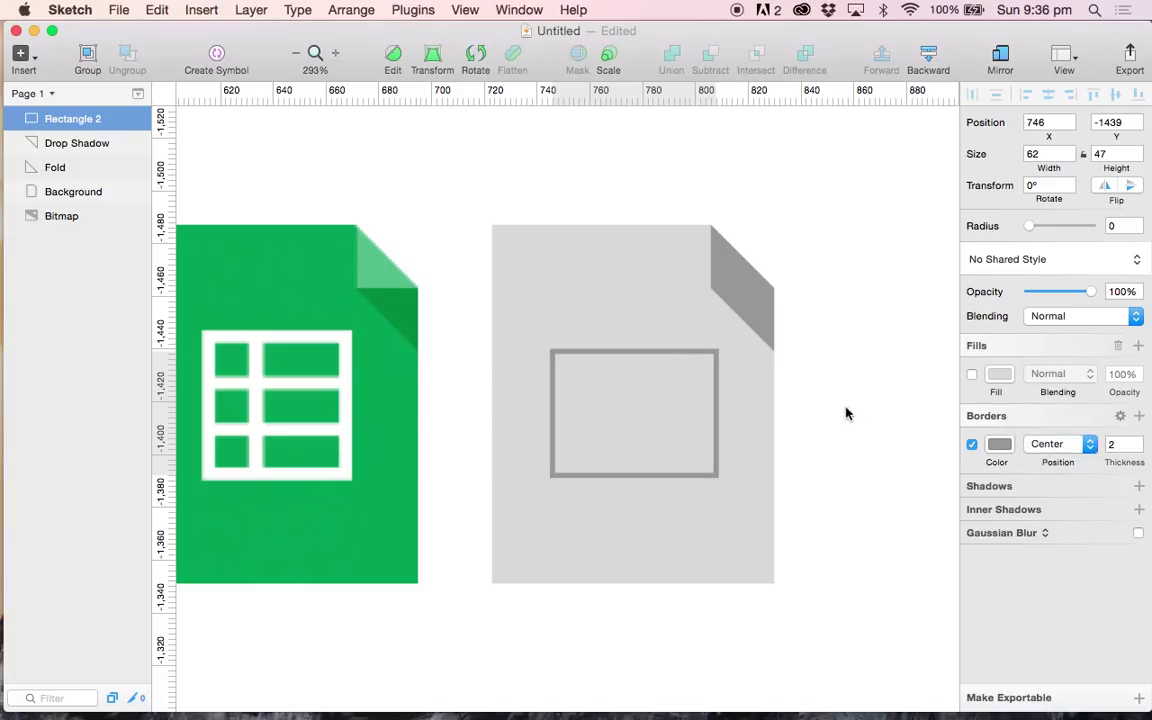
{"action": "left_click", "coordinate": [1050, 444]}
{"action": "left_click", "coordinate": [1047, 471]}
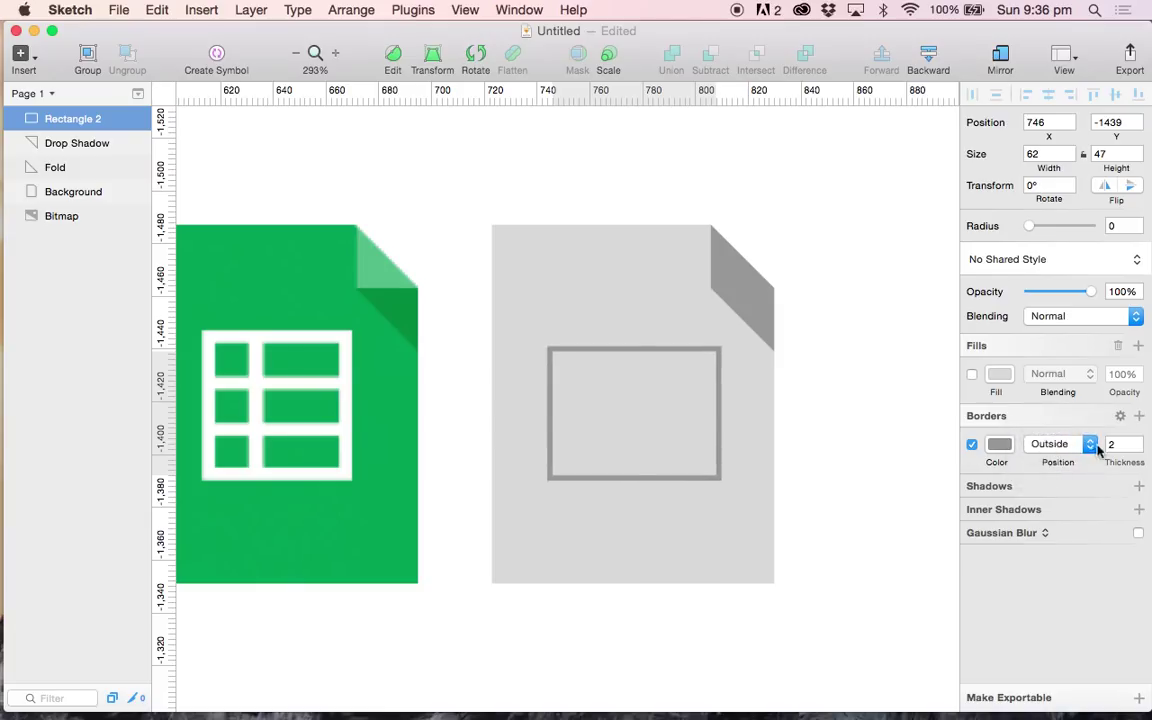
{"action": "left_click", "coordinate": [1057, 444]}
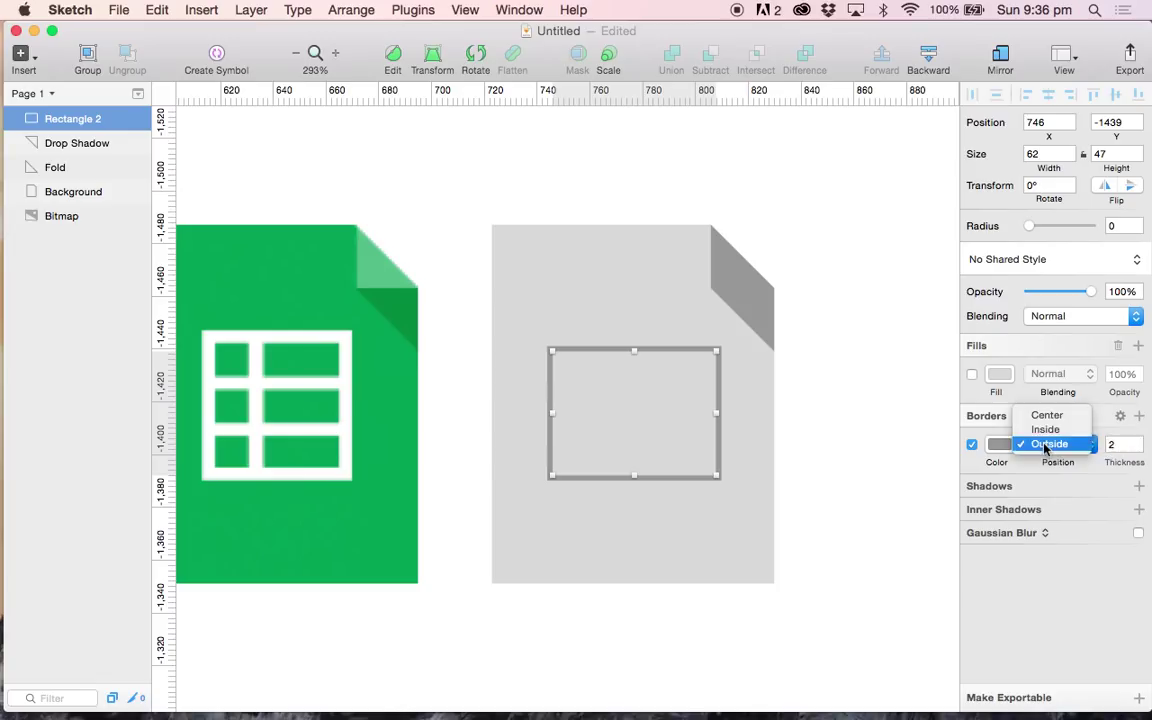
{"action": "left_click", "coordinate": [1046, 430]}
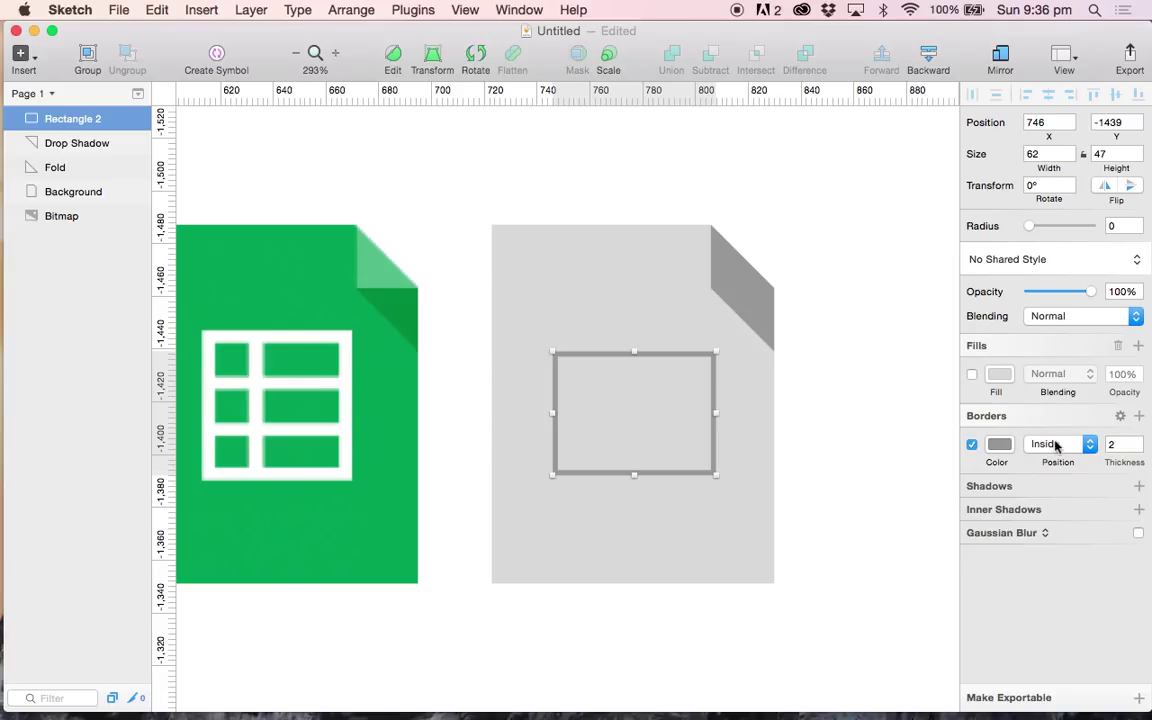
{"action": "left_click", "coordinate": [1131, 444]}
{"action": "type", "text": "3"}
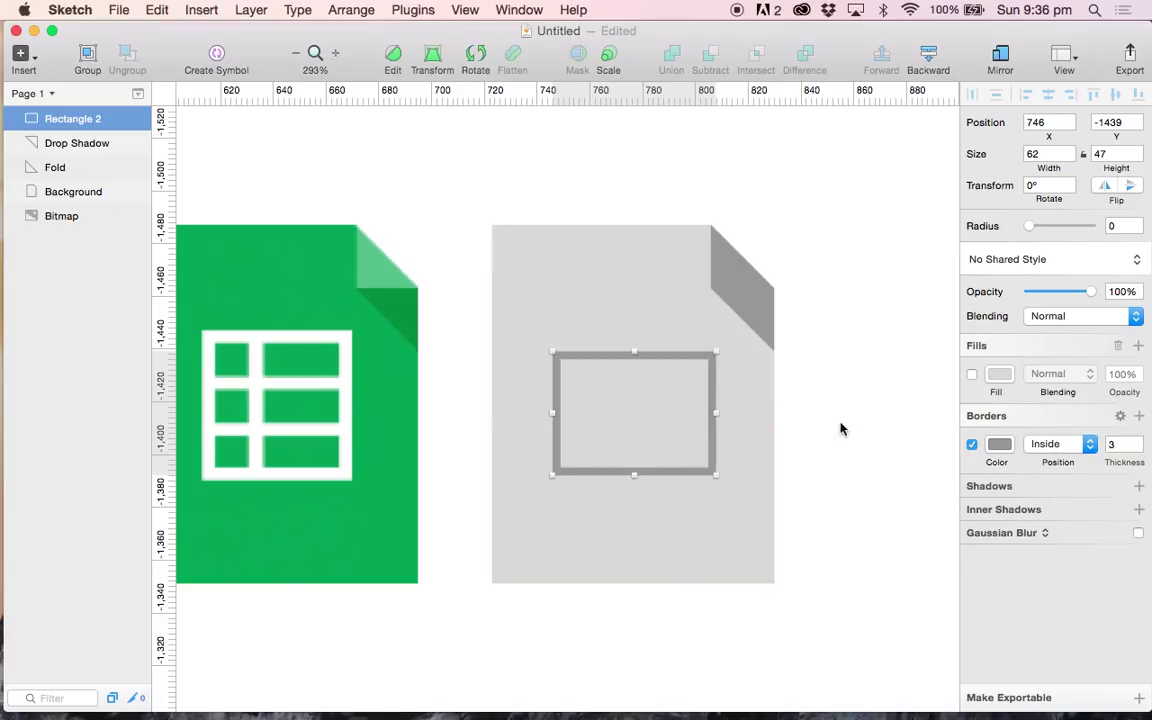
{"action": "scroll", "coordinate": [425, 418], "scroll_direction": "up", "scroll_amount": 5}
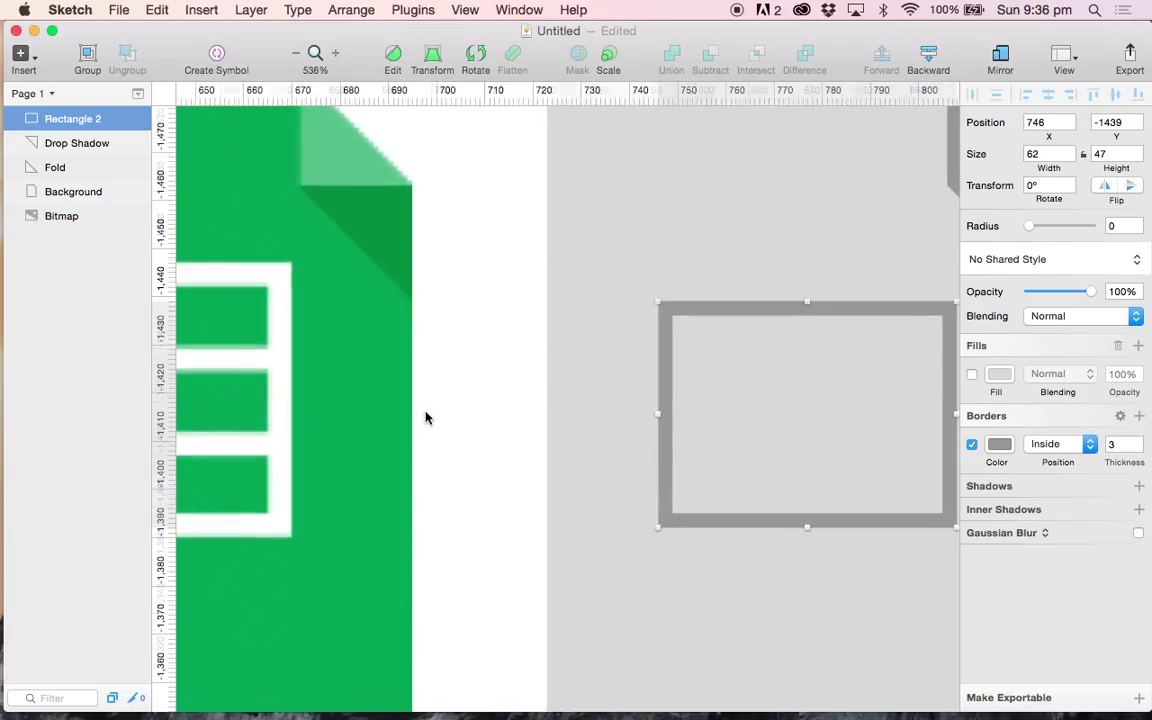
Step: Draw a vertical divider line inside Rectangle 2 and confirm its 20/40 spacing from the frame edges
{"action": "scroll", "coordinate": [425, 418], "scroll_direction": "right", "scroll_amount": 3}
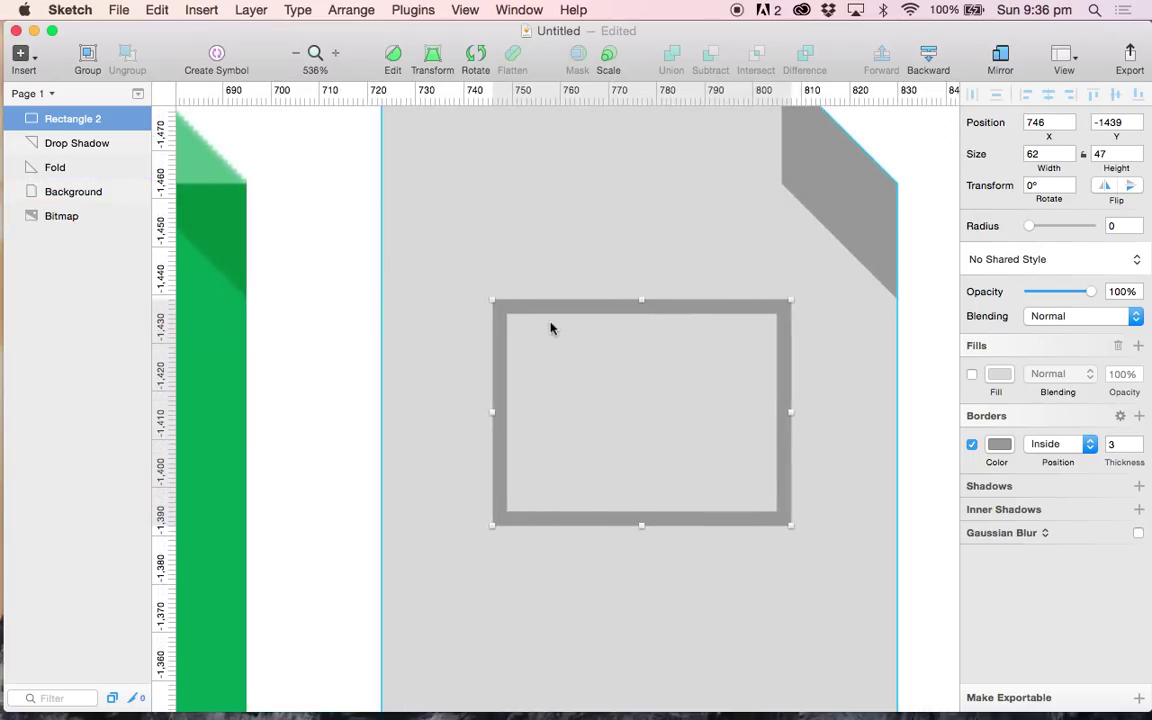
{"action": "key", "text": "r"}
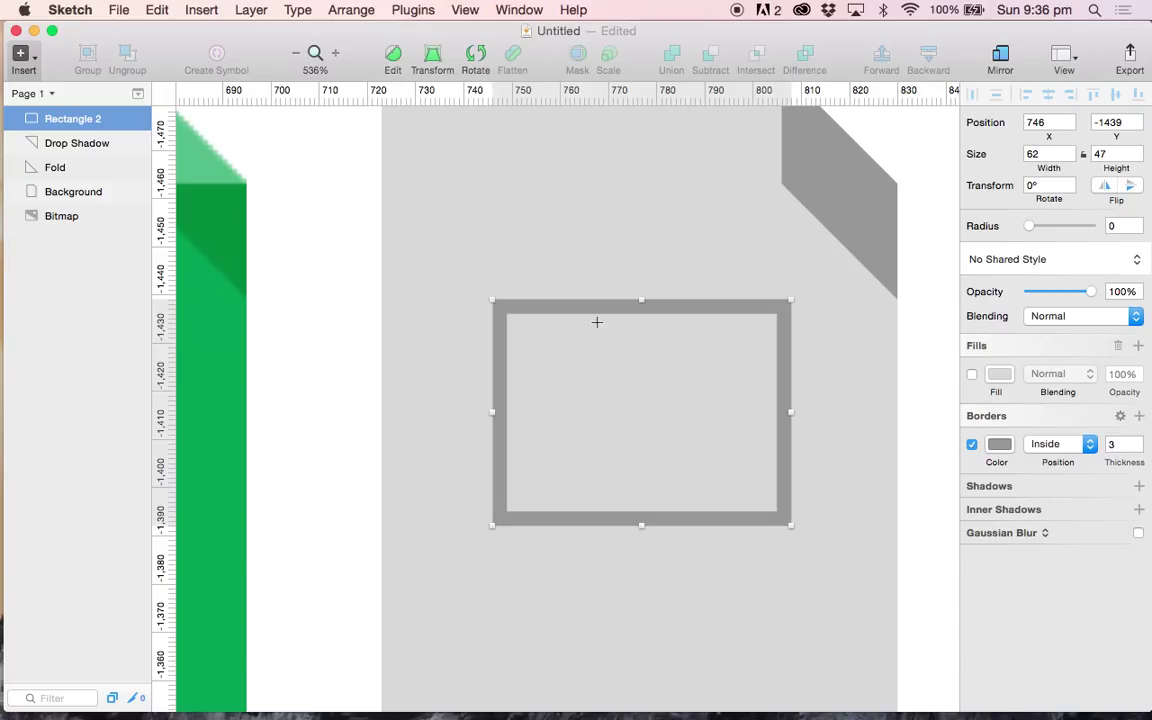
{"action": "left_click_drag", "start_coordinate": [575, 308], "coordinate": [576, 513]}
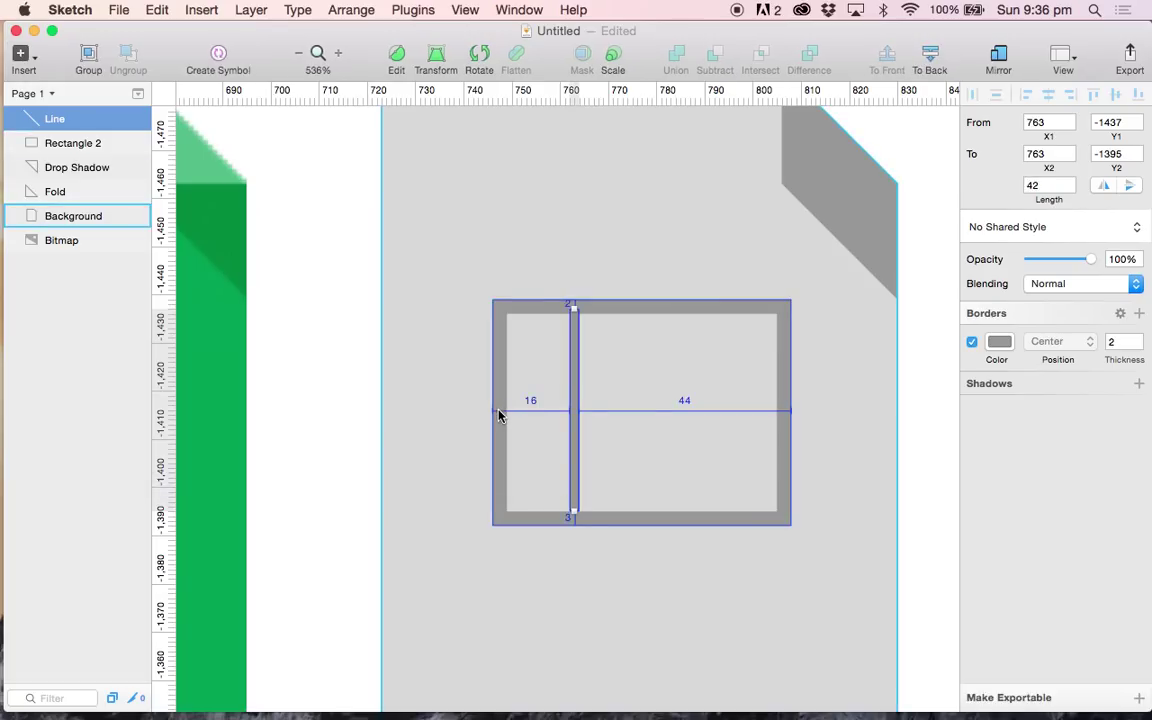
{"action": "key", "text": "Right"}
{"action": "key", "text": "Right"}
{"action": "key", "text": "Right"}
{"action": "key", "text": "Right"}
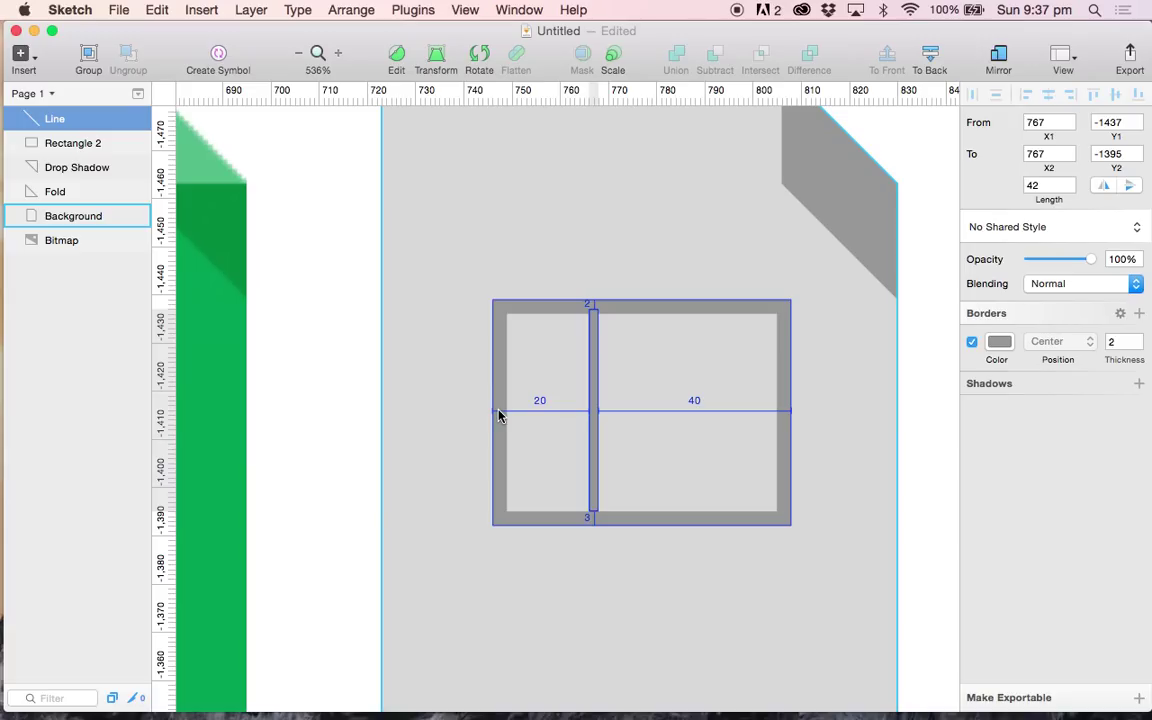
{"action": "left_click", "coordinate": [548, 239]}
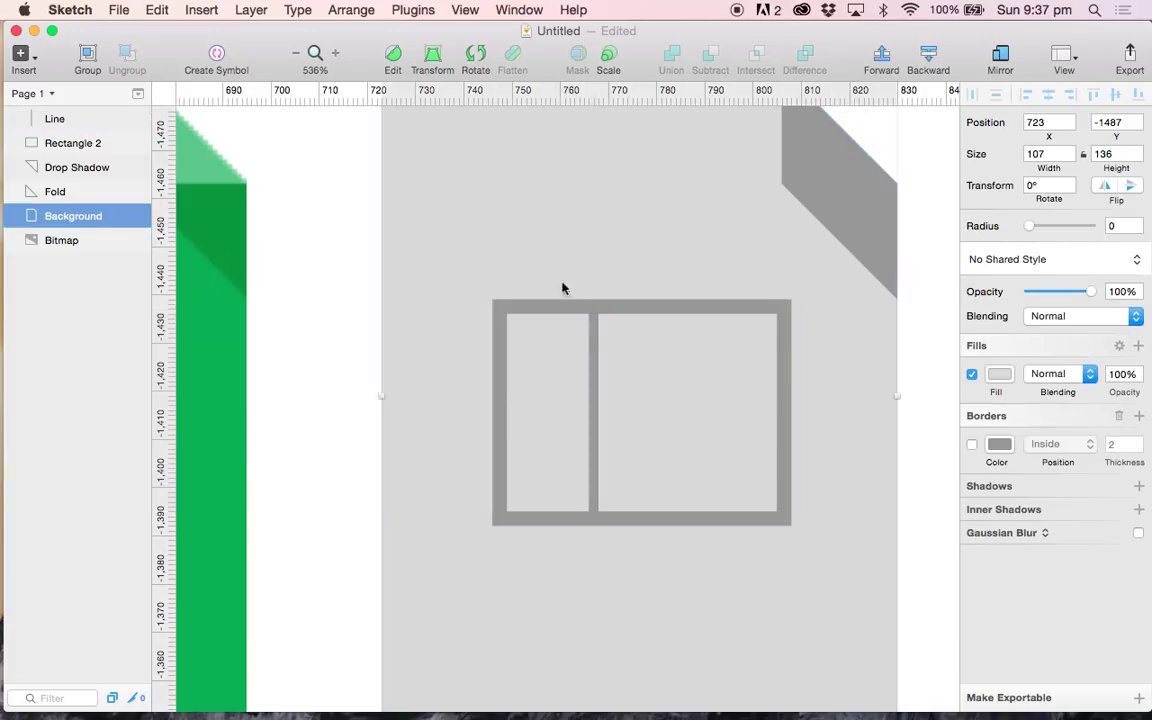
{"action": "left_click", "coordinate": [597, 352]}
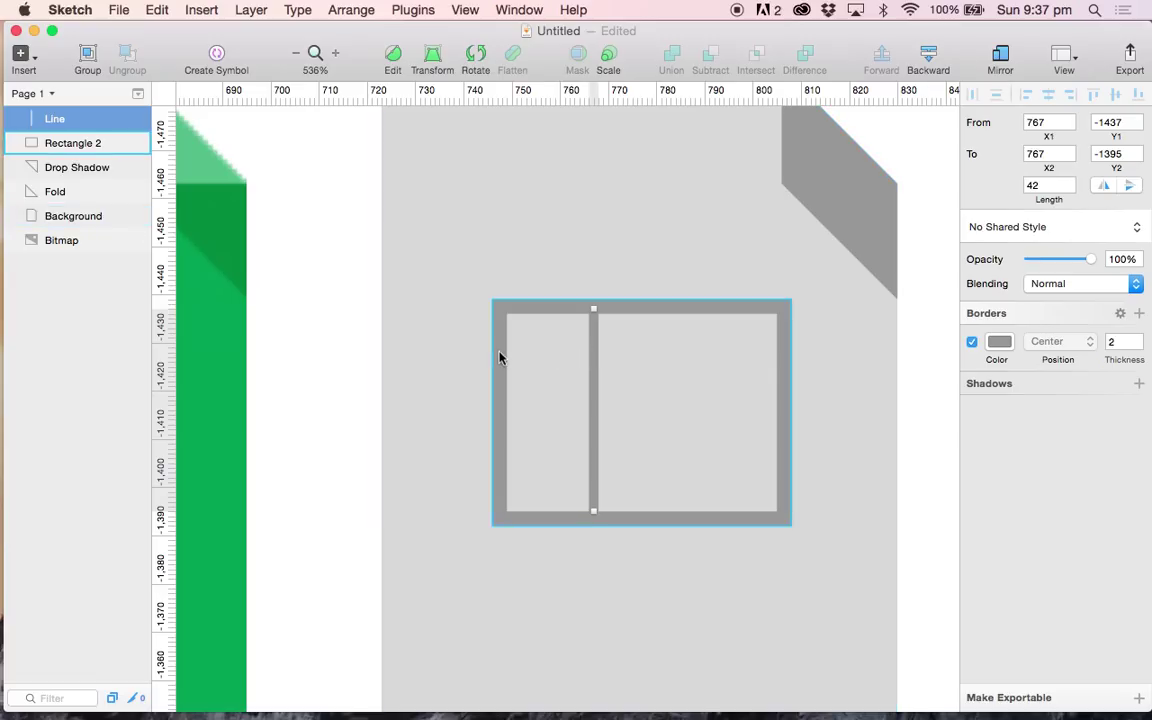
{"action": "left_click", "coordinate": [617, 252]}
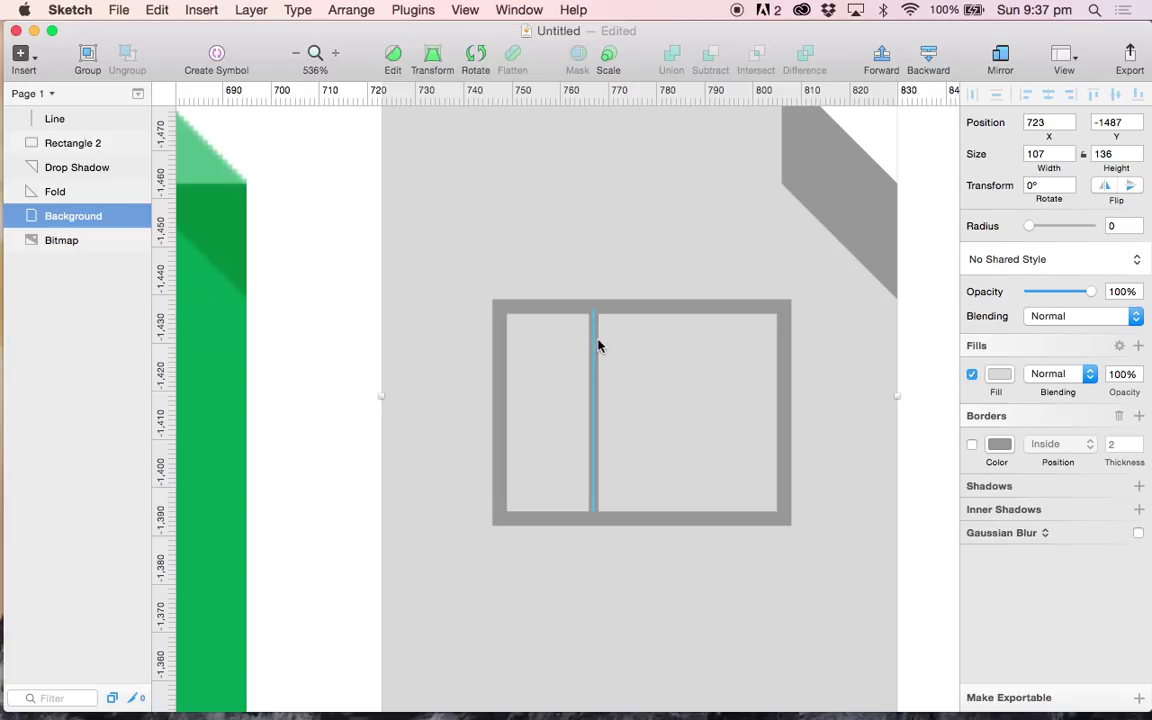
{"action": "left_click", "coordinate": [596, 358]}
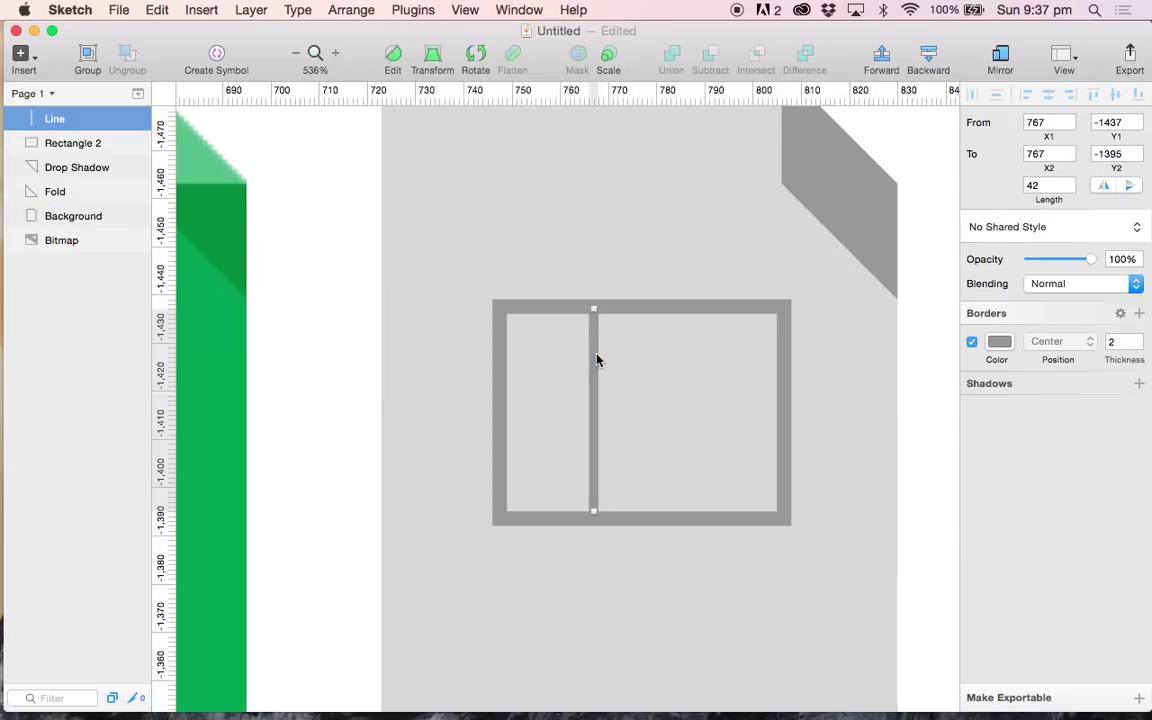
{"action": "key", "text": "alt"}
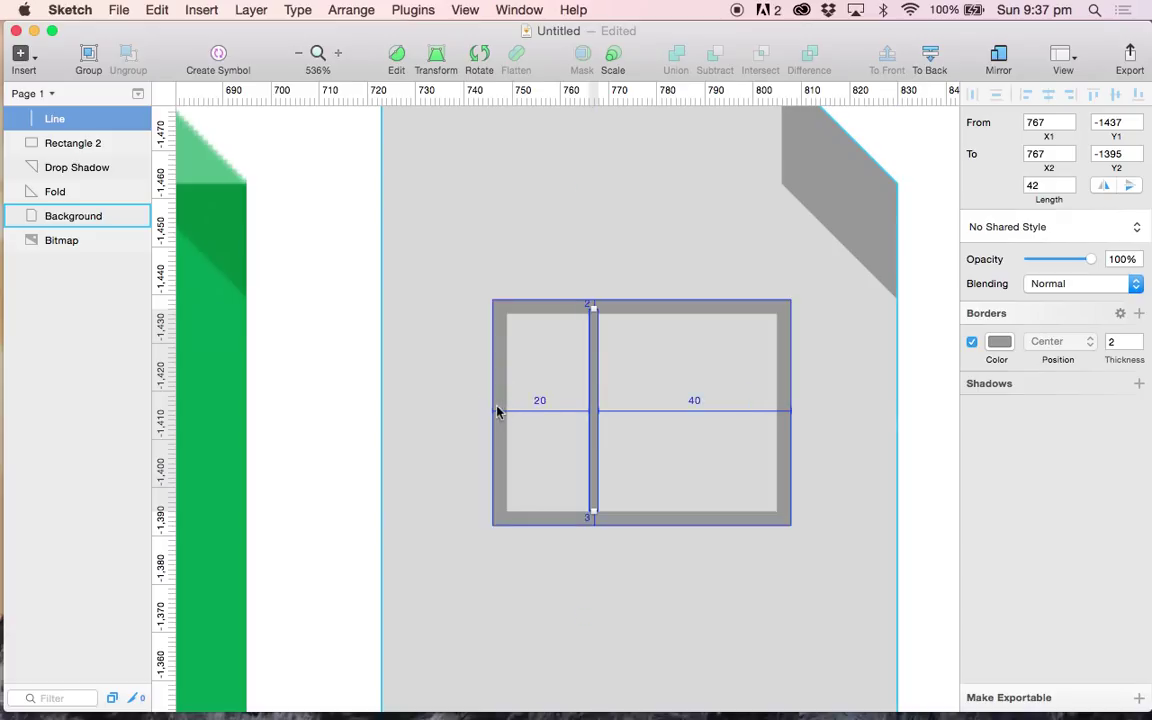
{"action": "key", "text": "Escape"}
Step: Draw a horizontal line across the upper part of the frame and check its spacing
{"action": "left_click", "coordinate": [617, 250]}
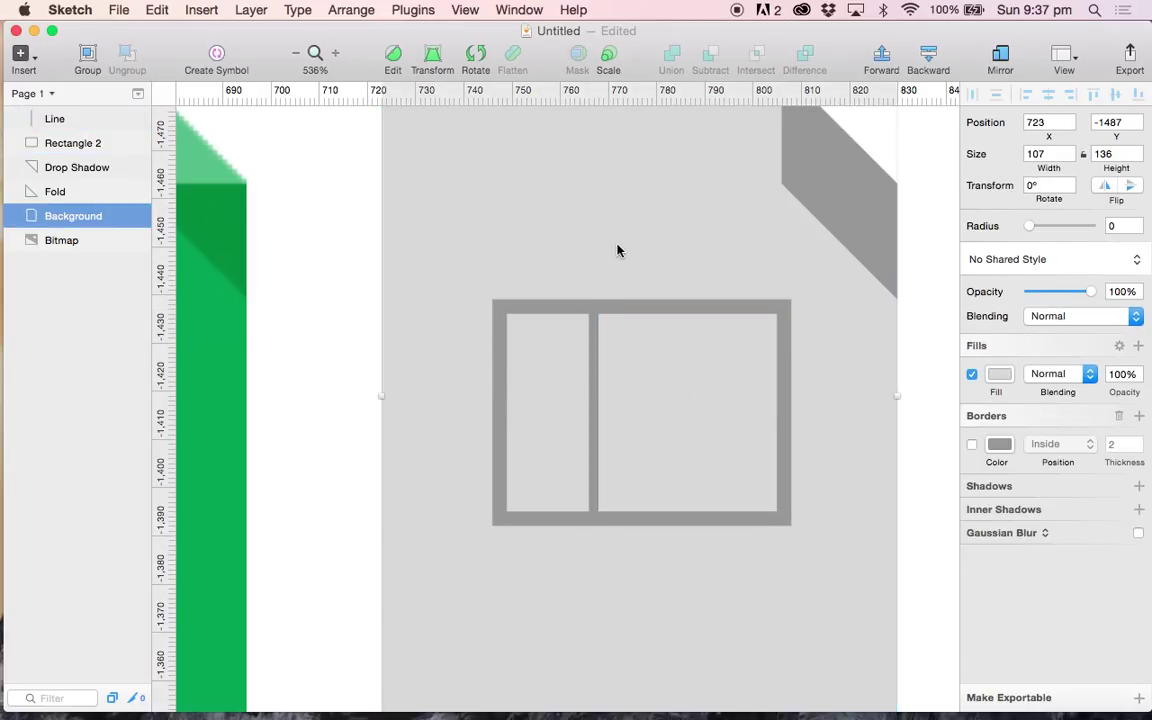
{"action": "left_click", "coordinate": [24, 54]}
{"action": "mouse_move", "coordinate": [90, 128]}
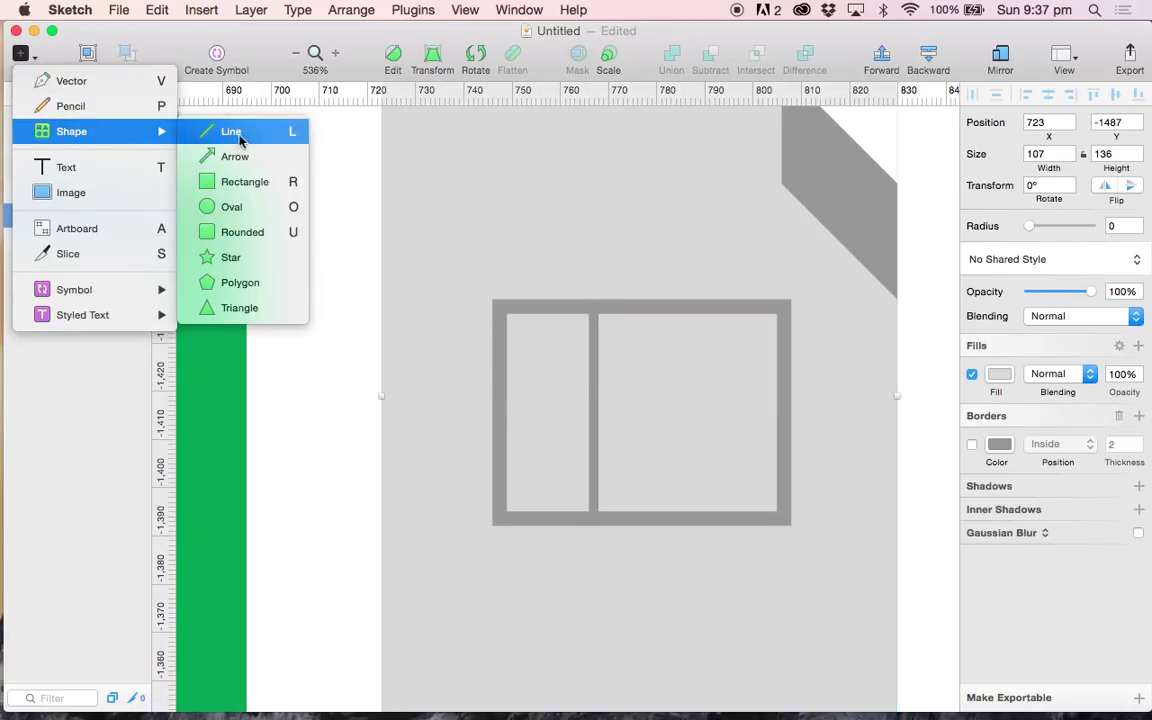
{"action": "left_click", "coordinate": [240, 134]}
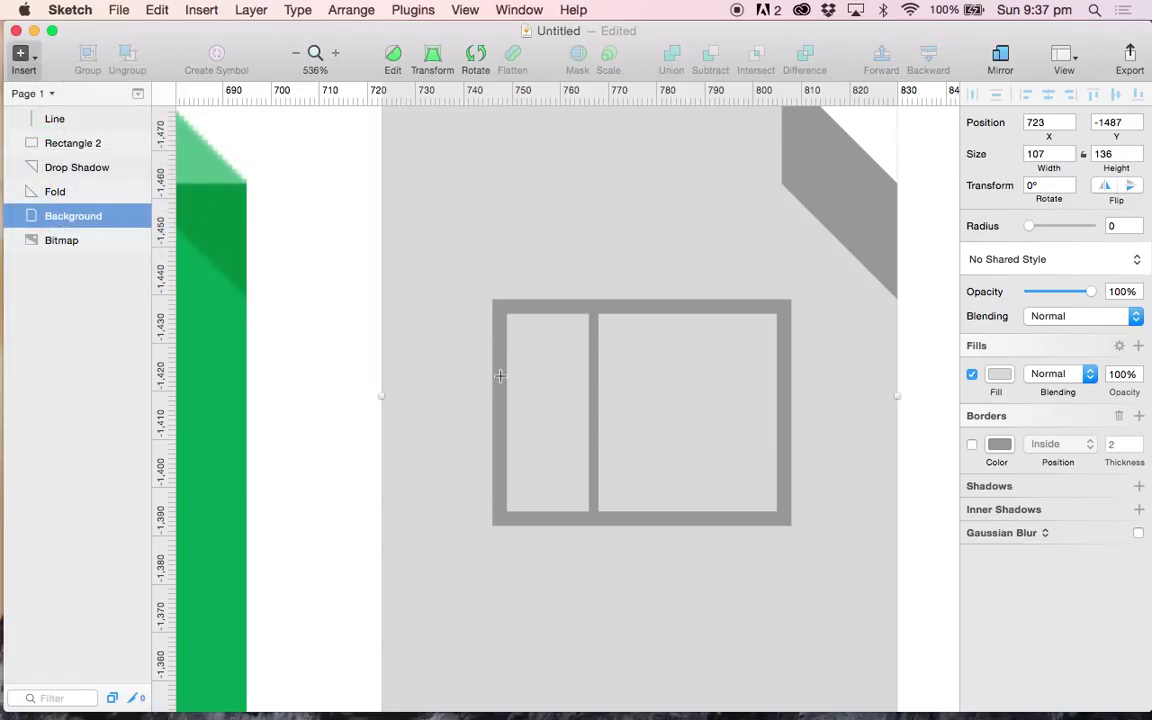
{"action": "left_click_drag", "start_coordinate": [500, 375], "coordinate": [779, 377]}
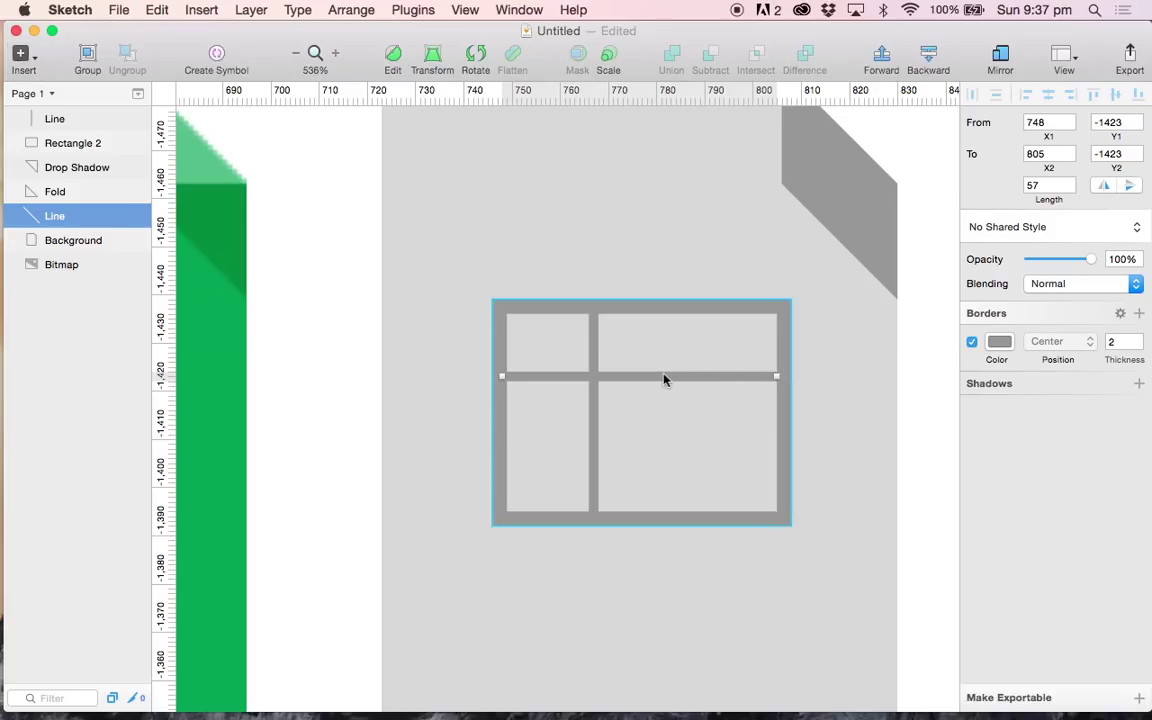
{"action": "key", "text": "alt"}
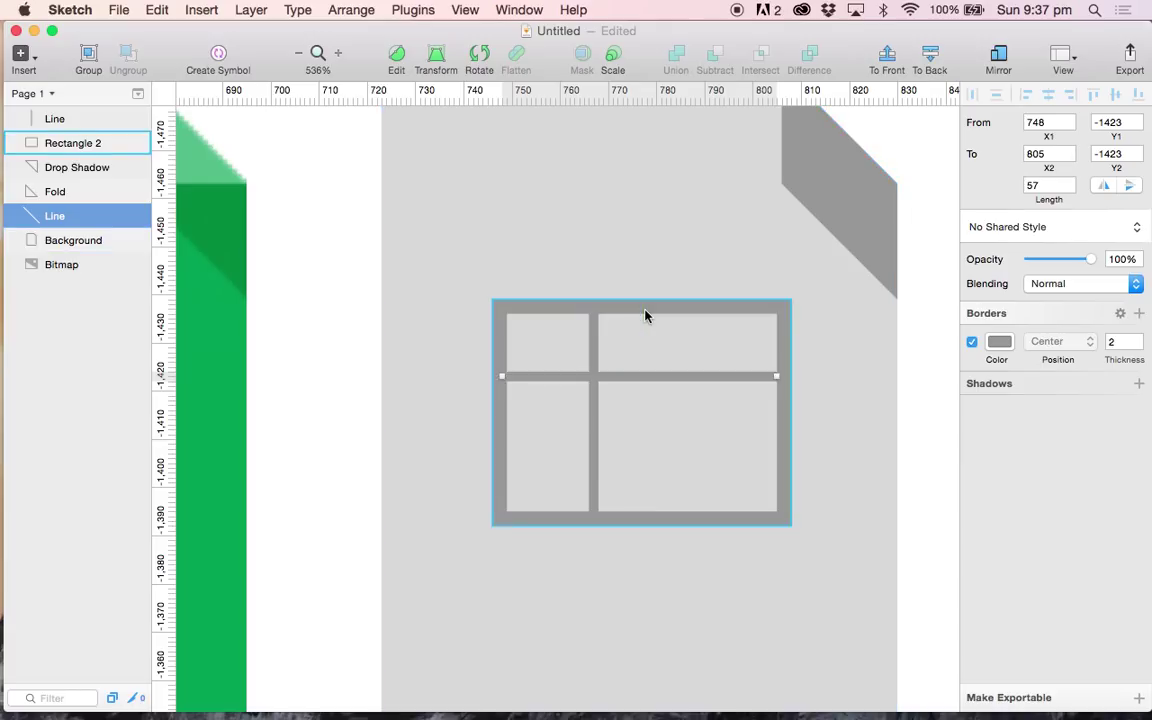
Step: Duplicate the horizontal line and nudge the copy down to Y −1408
{"action": "key", "text": "super+d"}
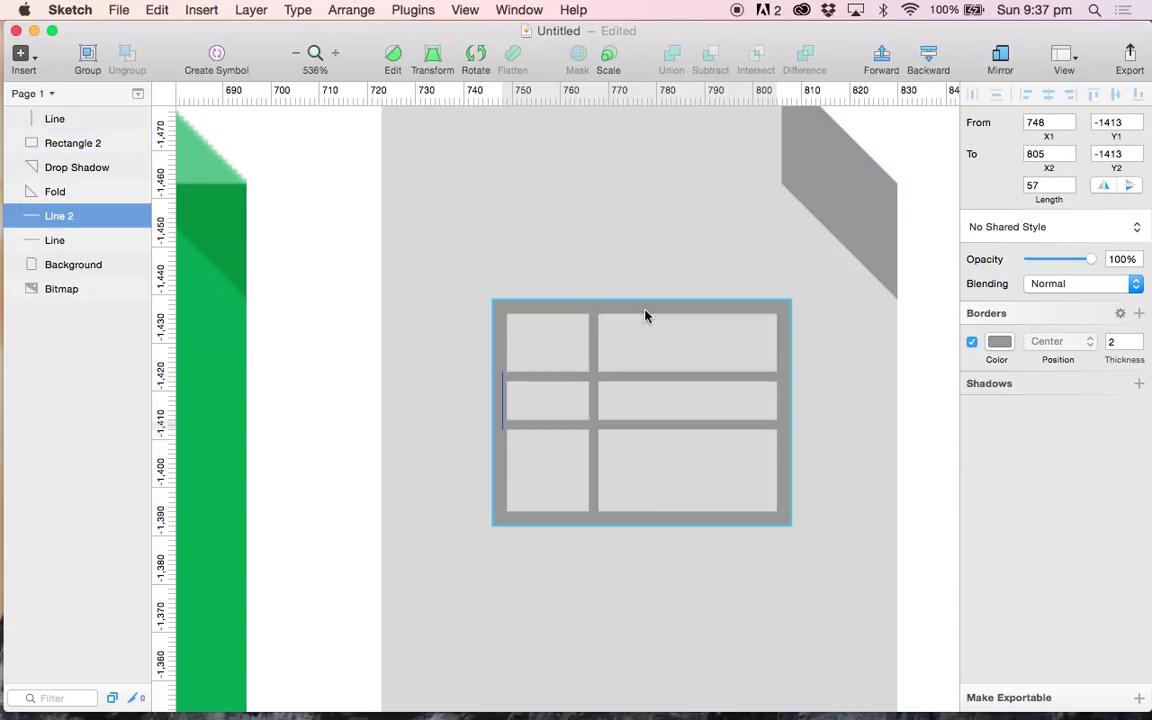
{"action": "key", "text": "shift+Down"}
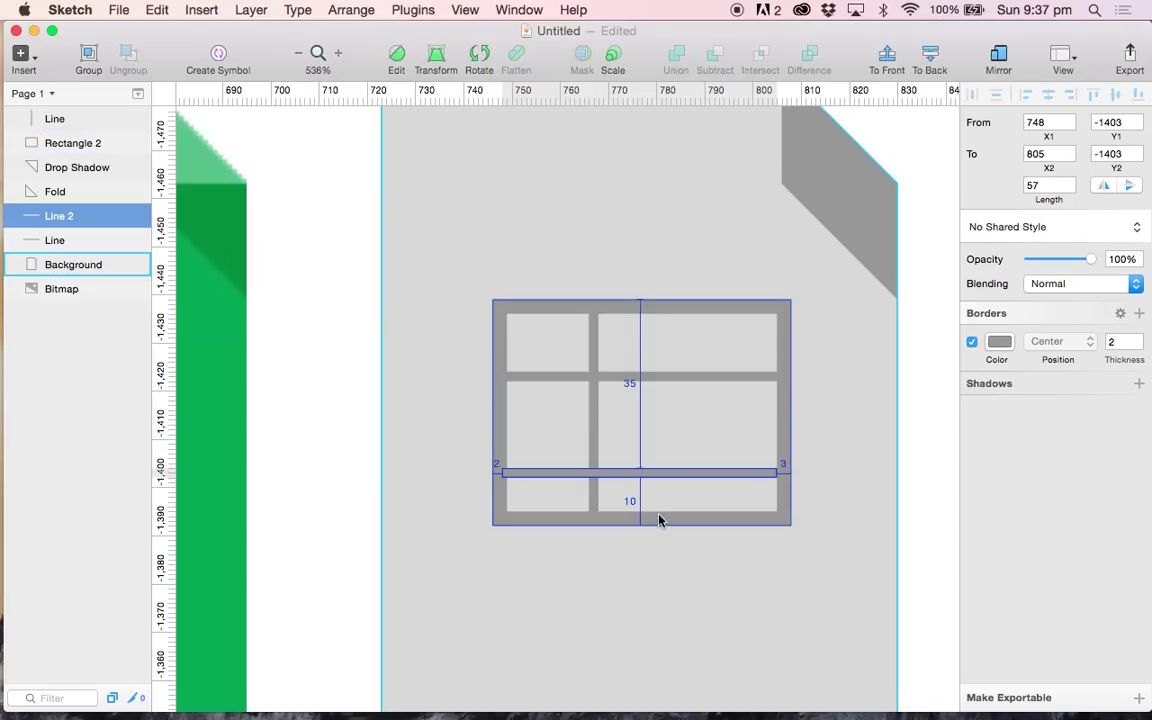
{"action": "key", "text": "Up"}
{"action": "key", "text": "Up"}
{"action": "key", "text": "Up"}
{"action": "key", "text": "Up"}
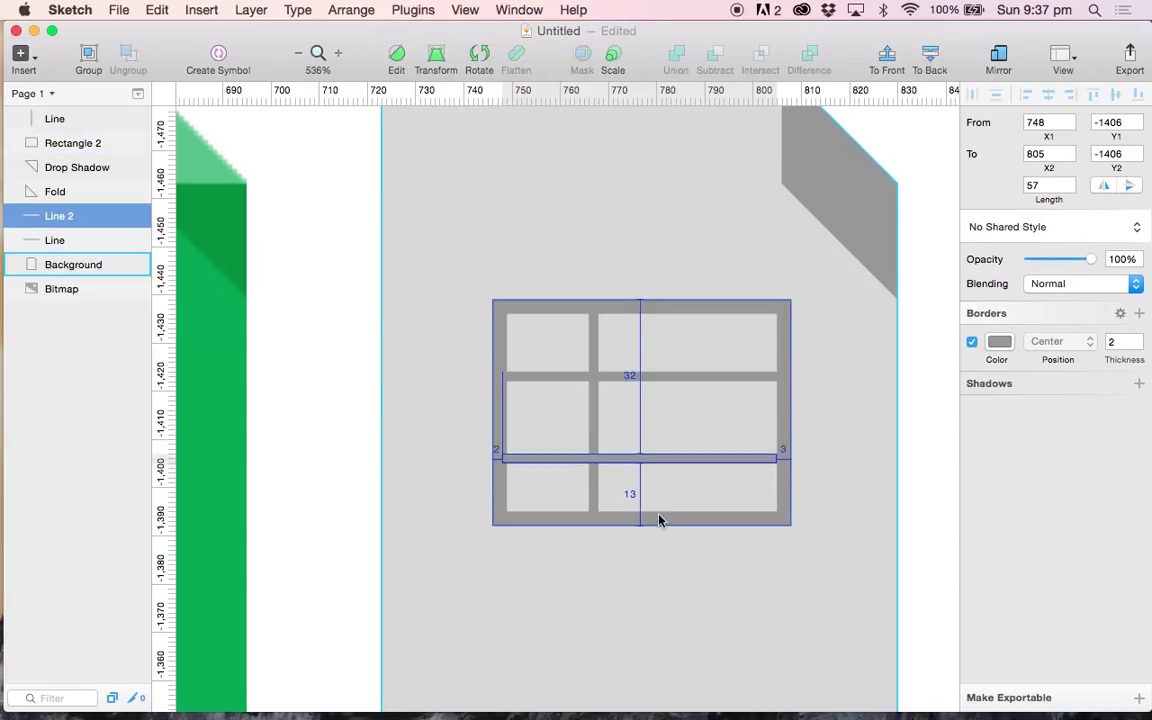
{"action": "key", "text": "Up"}
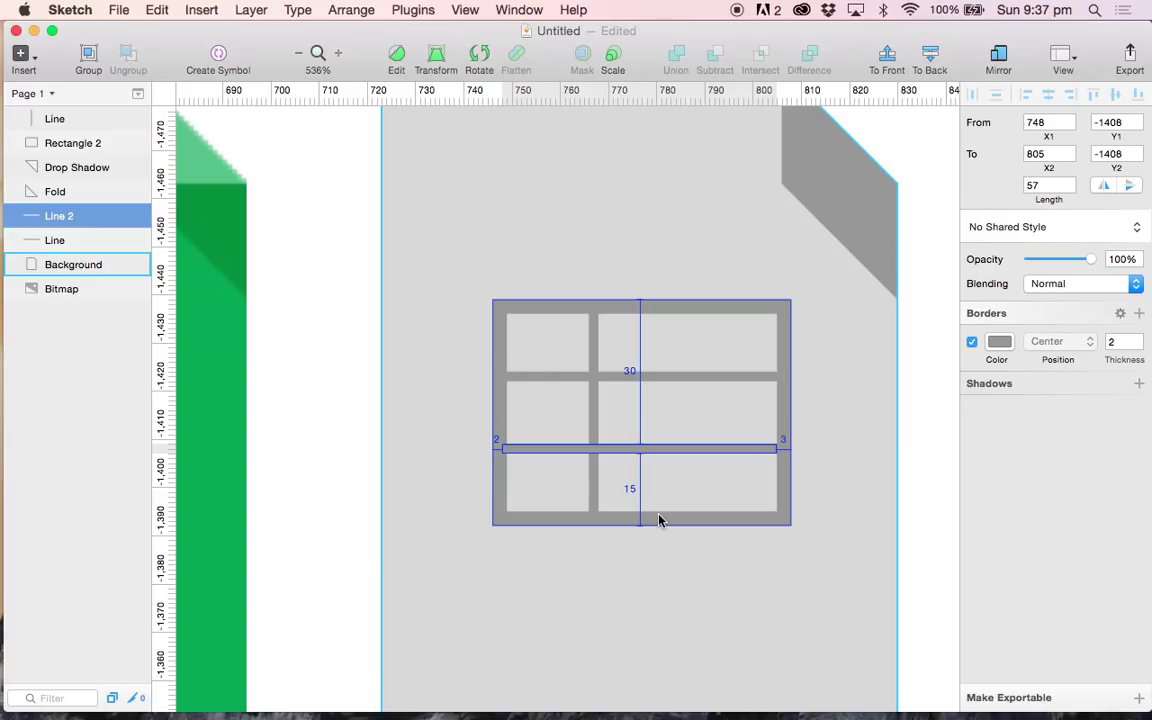
Step: Set the border thickness of all three grid lines to 3
{"action": "left_click", "coordinate": [594, 362]}
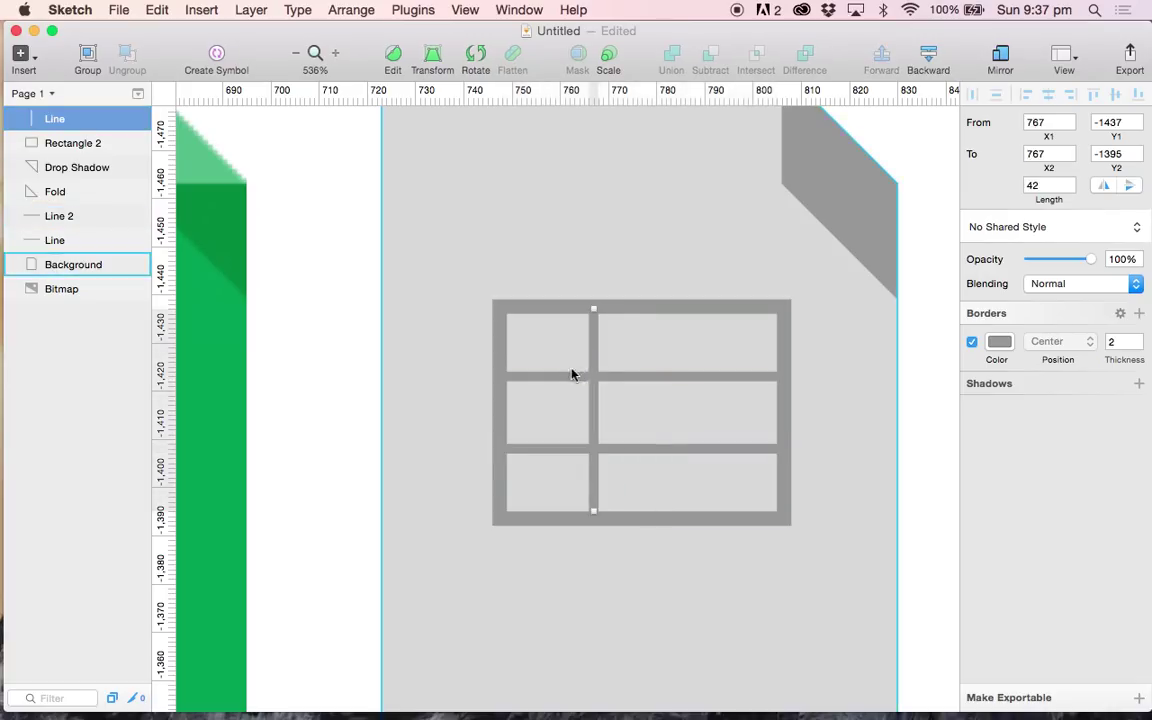
{"action": "left_click", "coordinate": [565, 378], "text": "shift"}
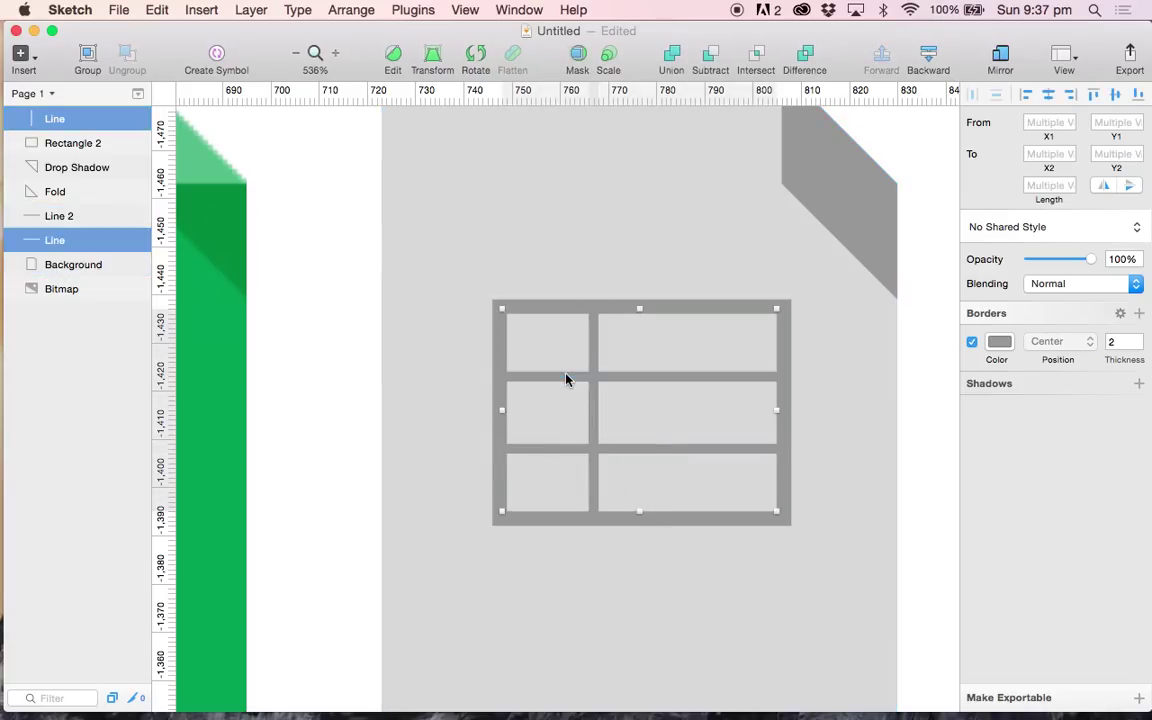
{"action": "left_click", "coordinate": [573, 451], "text": "shift"}
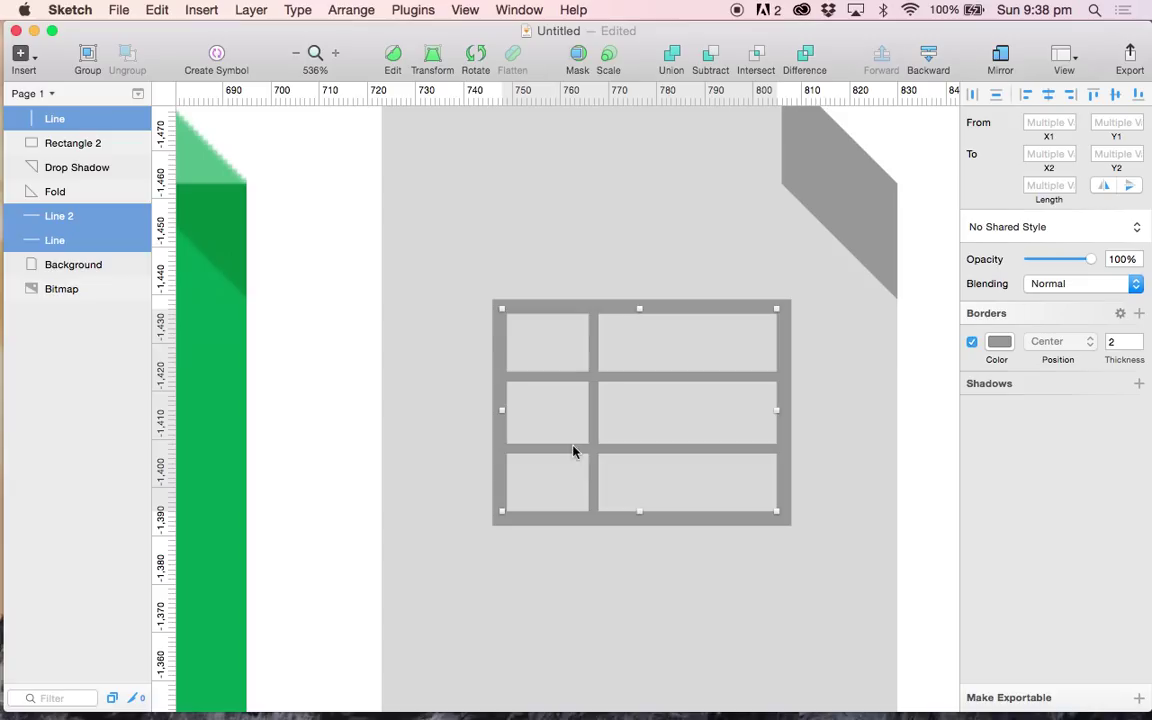
{"action": "left_click", "coordinate": [1139, 339]}
{"action": "left_click", "coordinate": [436, 266]}
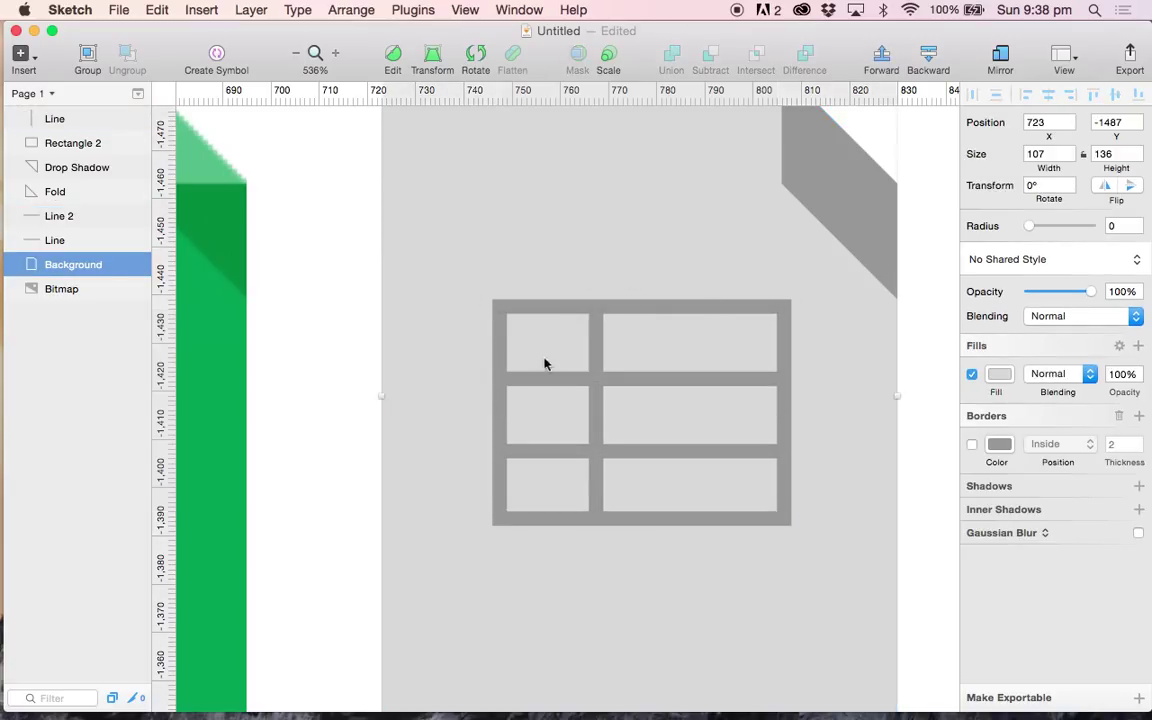
Step: Nudge the lower horizontal line to Y −1407.5 so the rows are even
{"action": "left_click", "coordinate": [553, 381]}
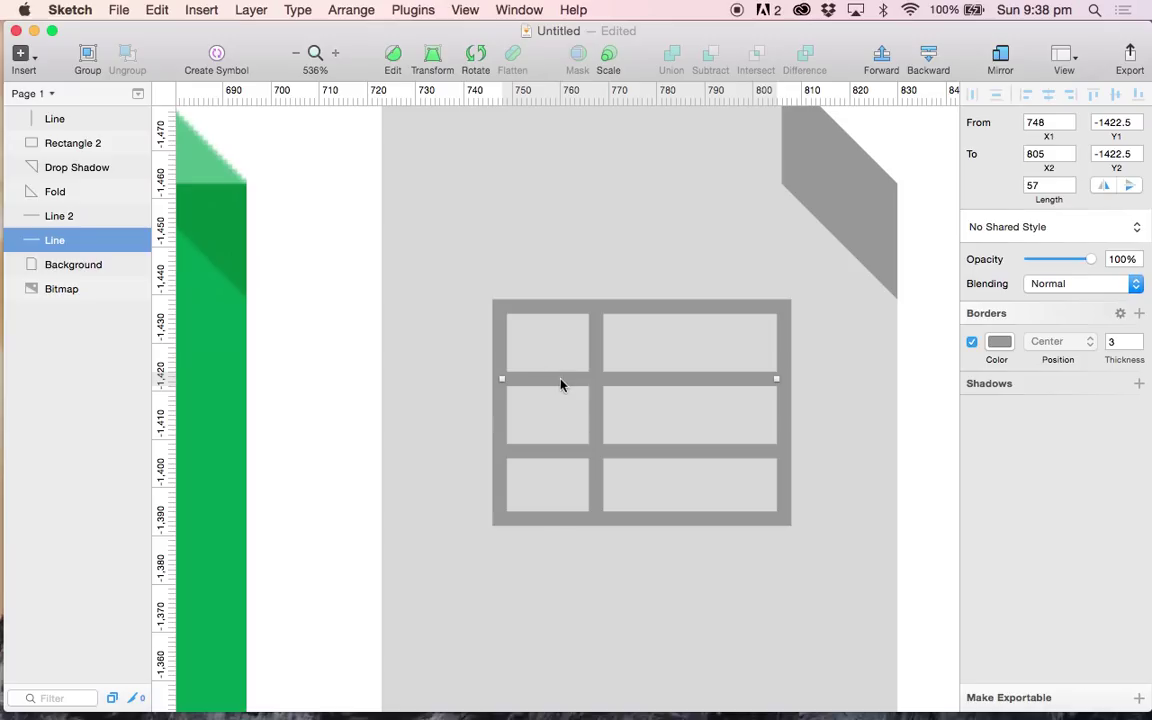
{"action": "key", "text": "alt"}
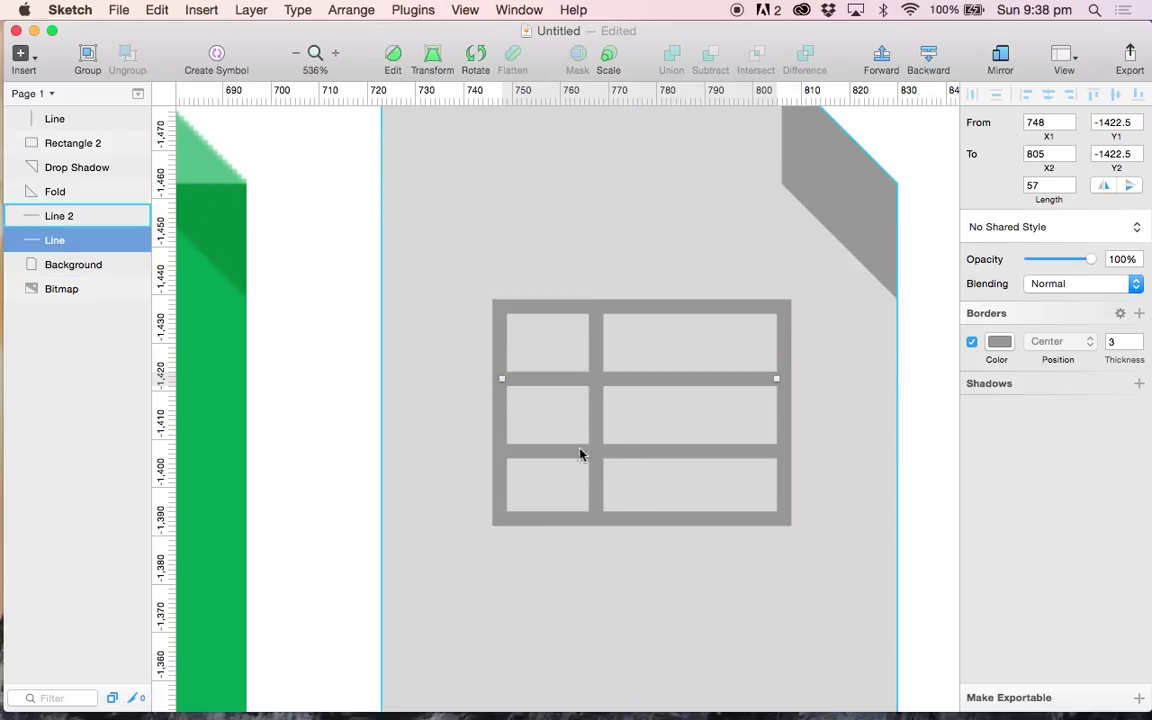
{"action": "left_click", "coordinate": [581, 451]}
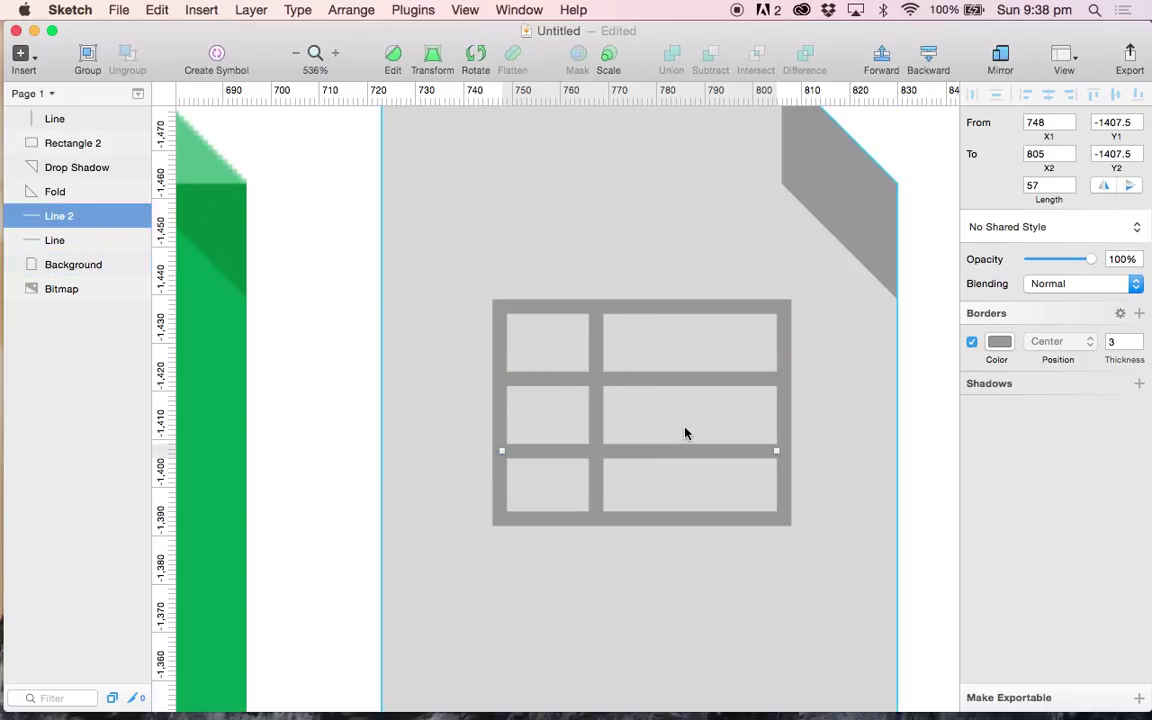
{"action": "key", "text": "Up"}
{"action": "key", "text": "alt"}
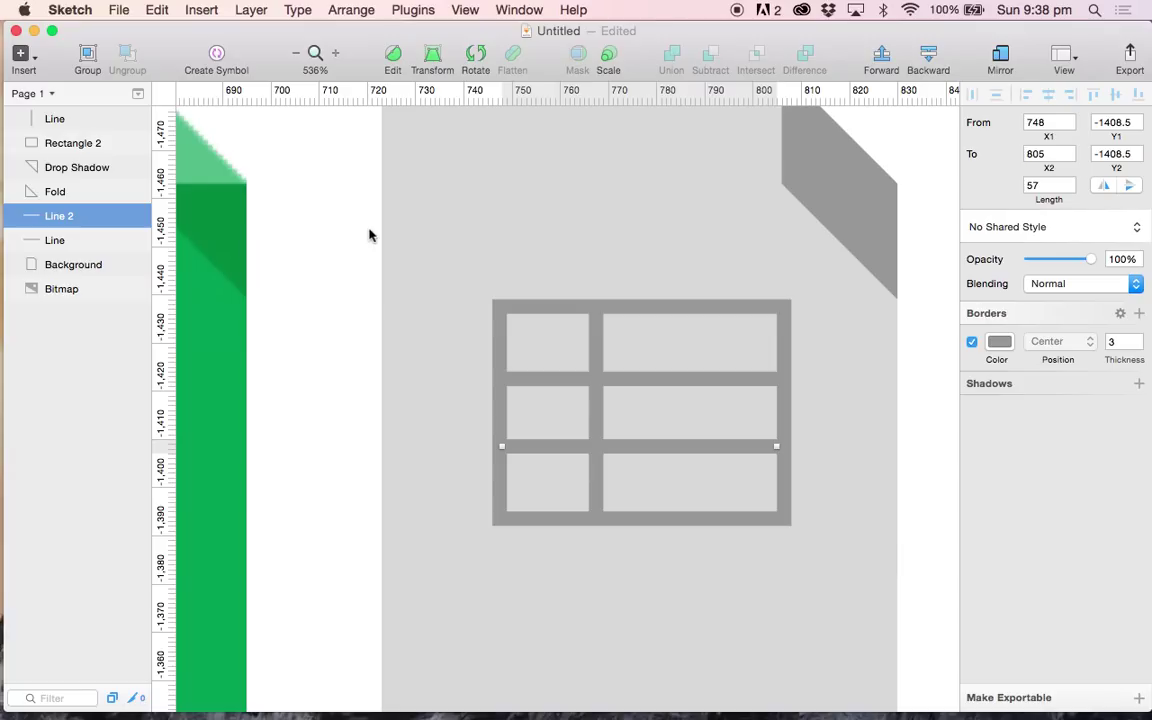
{"action": "key", "text": "Down"}
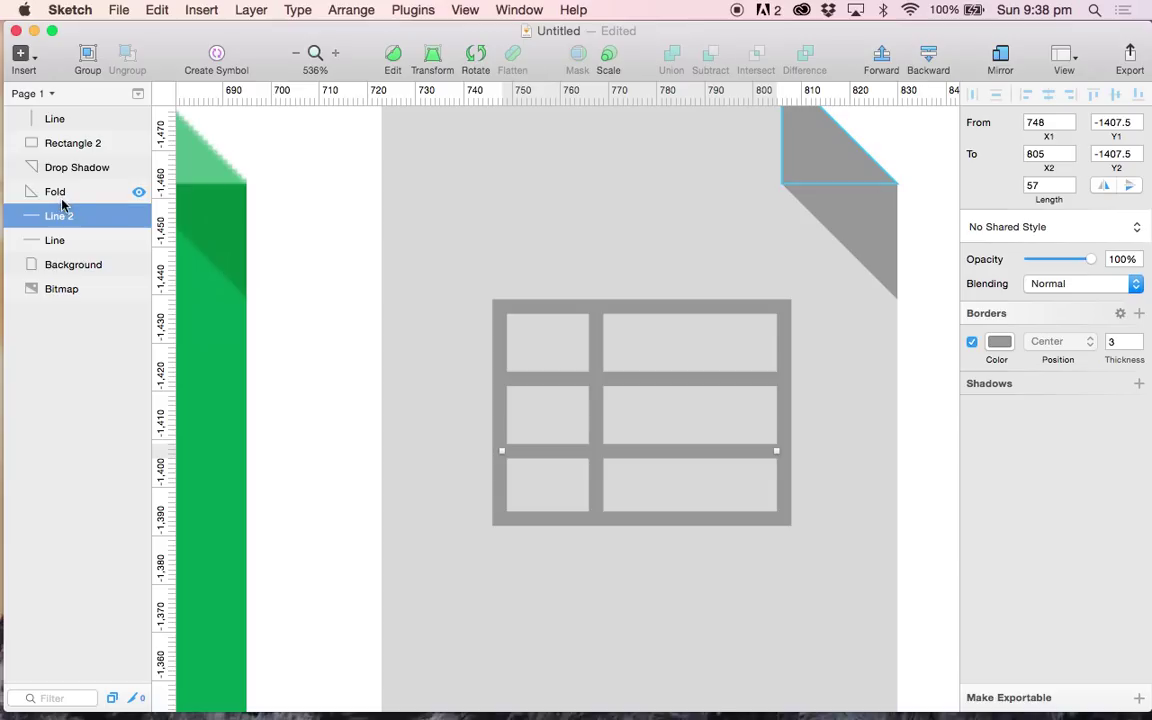
Step: Reorder the line layers, group them with Rectangle 2, and name the group 'Grid'
{"action": "left_click_drag", "start_coordinate": [63, 213], "coordinate": [57, 116]}
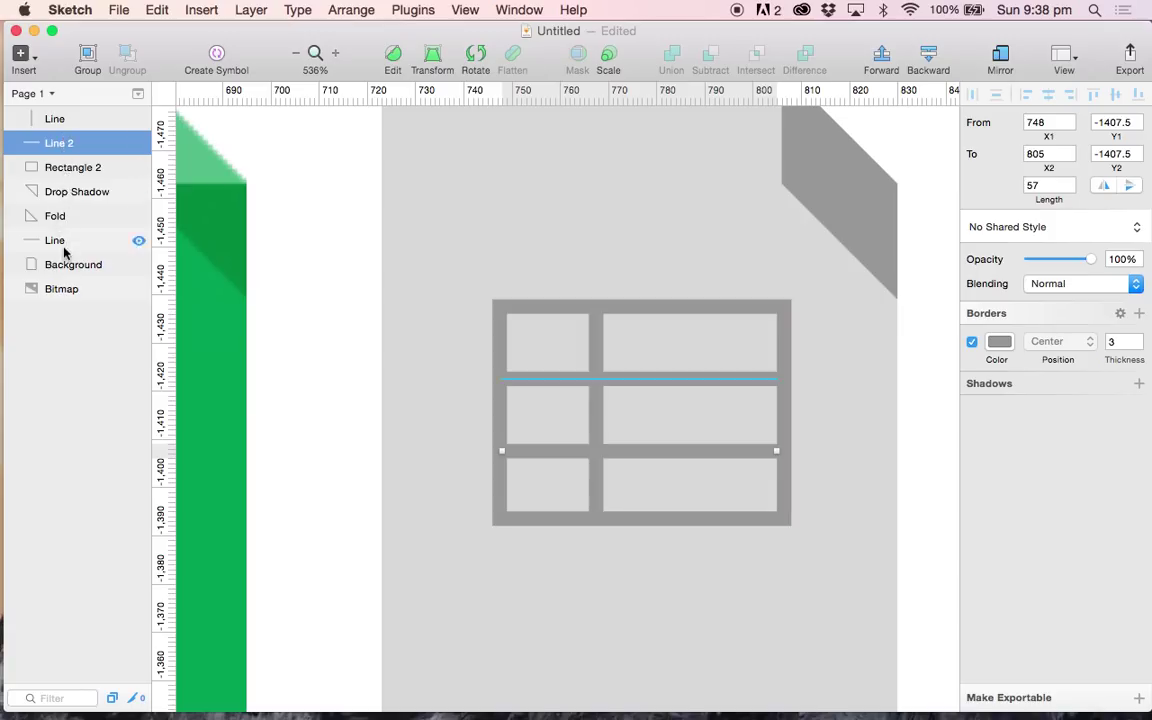
{"action": "left_click_drag", "start_coordinate": [63, 252], "coordinate": [63, 162]}
{"action": "left_click", "coordinate": [70, 188]}
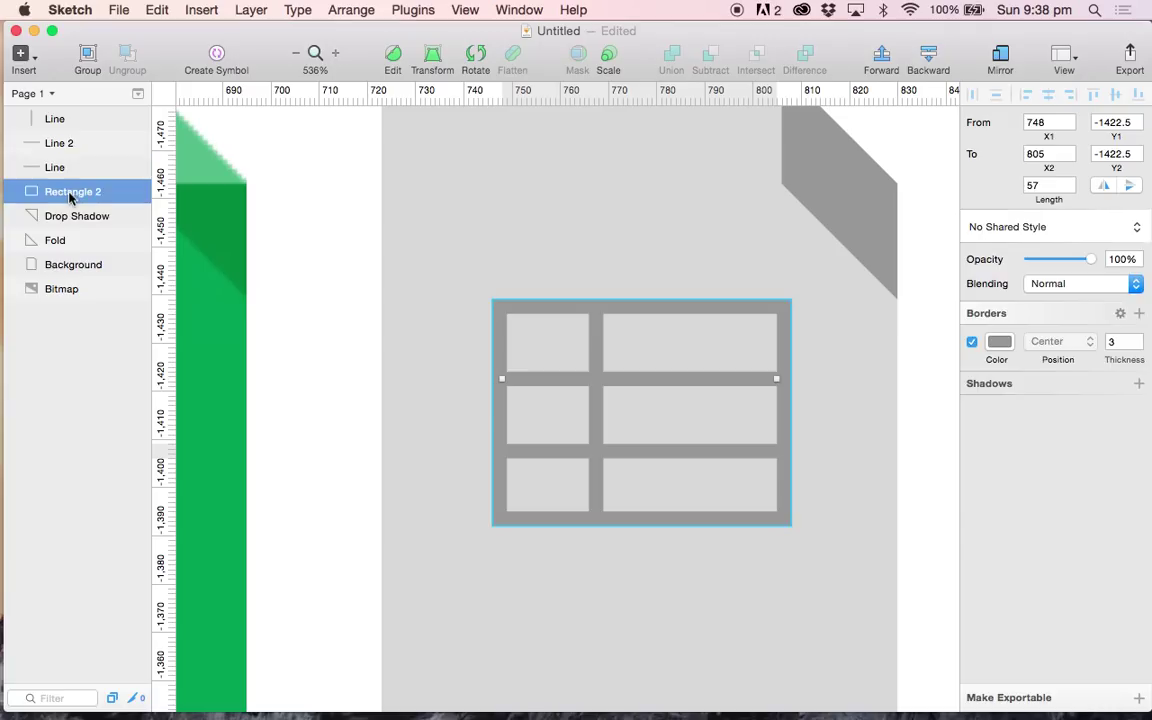
{"action": "left_click", "coordinate": [63, 122], "text": "shift"}
{"action": "key", "text": "super+g"}
{"action": "double_click", "coordinate": [60, 119]}
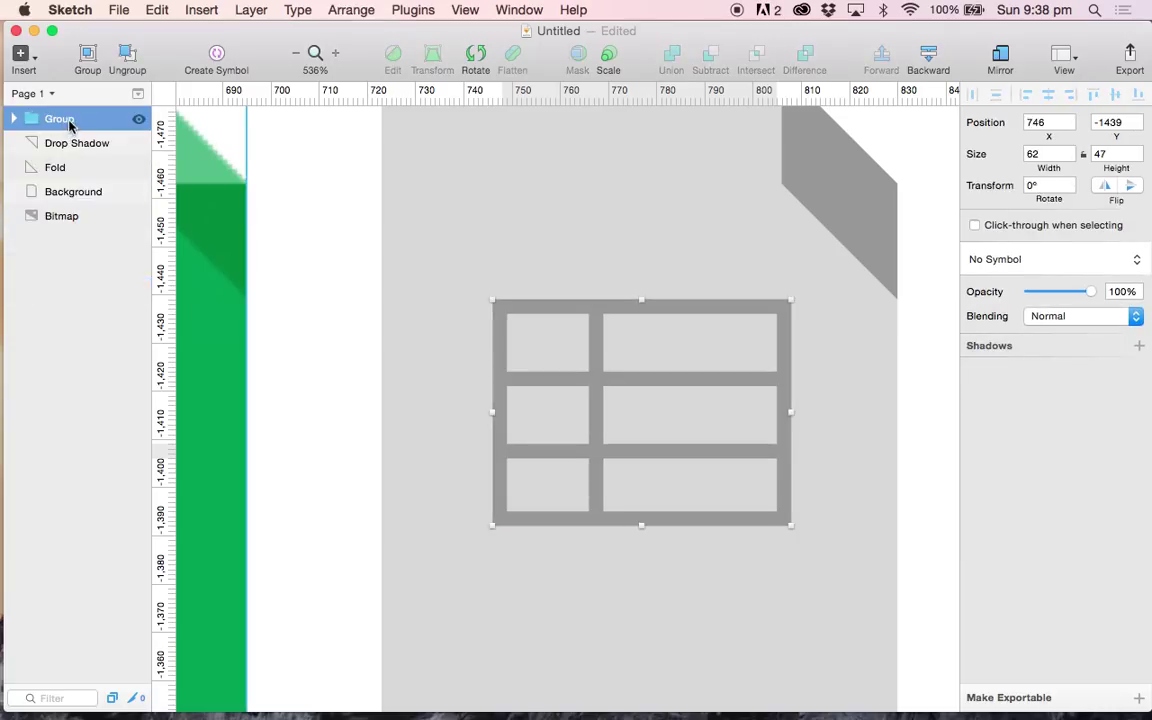
{"action": "type", "text": "Grid"}
{"action": "key", "text": "Return"}
{"action": "left_click", "coordinate": [347, 301]}
Step: Fill the page background with green 009E54 sampled from the reference icon
{"action": "scroll", "coordinate": [458, 262], "scroll_direction": "down", "scroll_amount": 5}
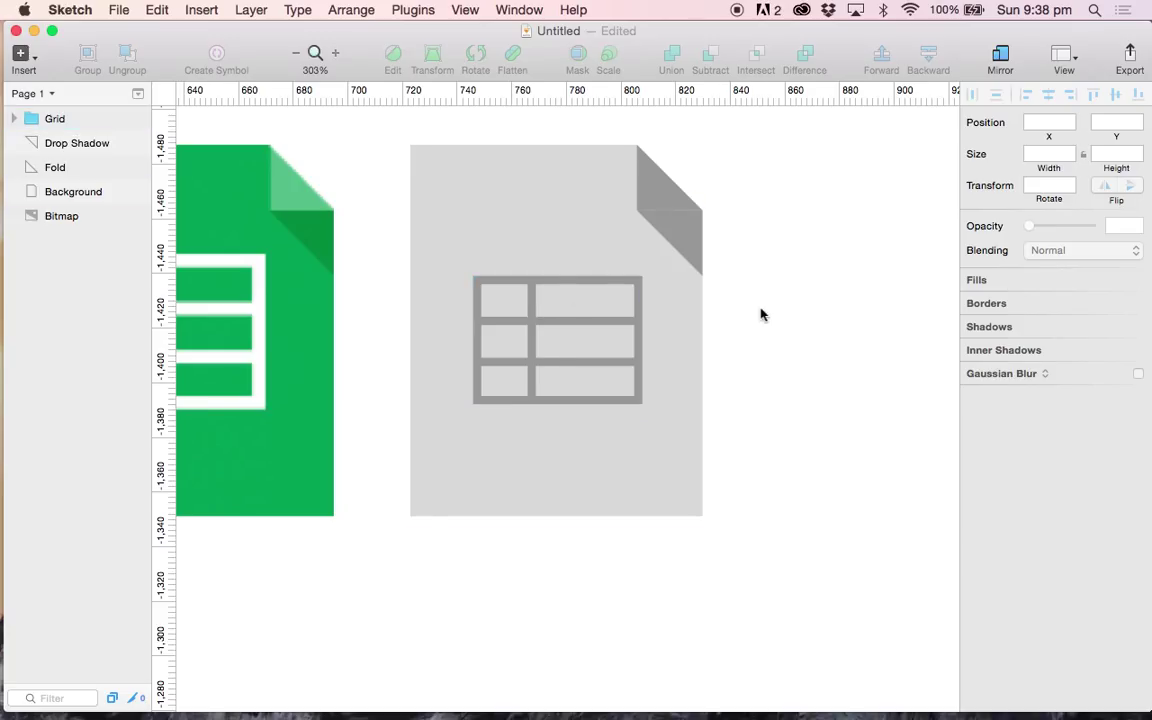
{"action": "scroll", "coordinate": [762, 315], "scroll_direction": "left", "scroll_amount": 5}
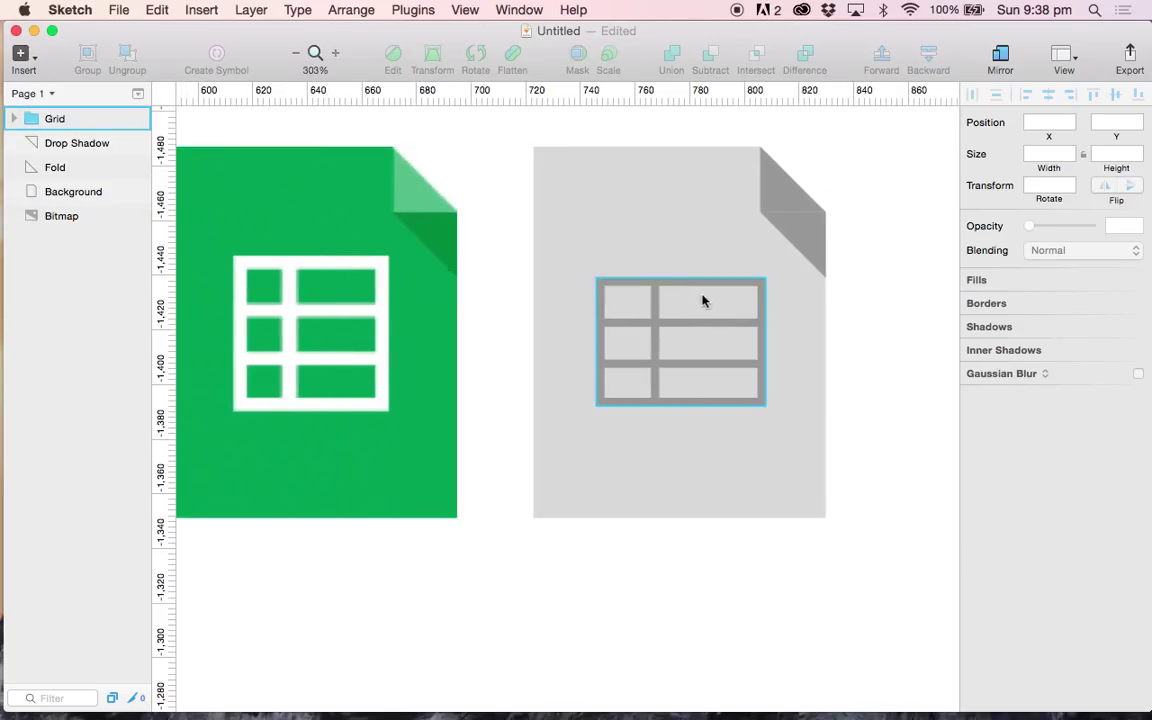
{"action": "left_click", "coordinate": [602, 250]}
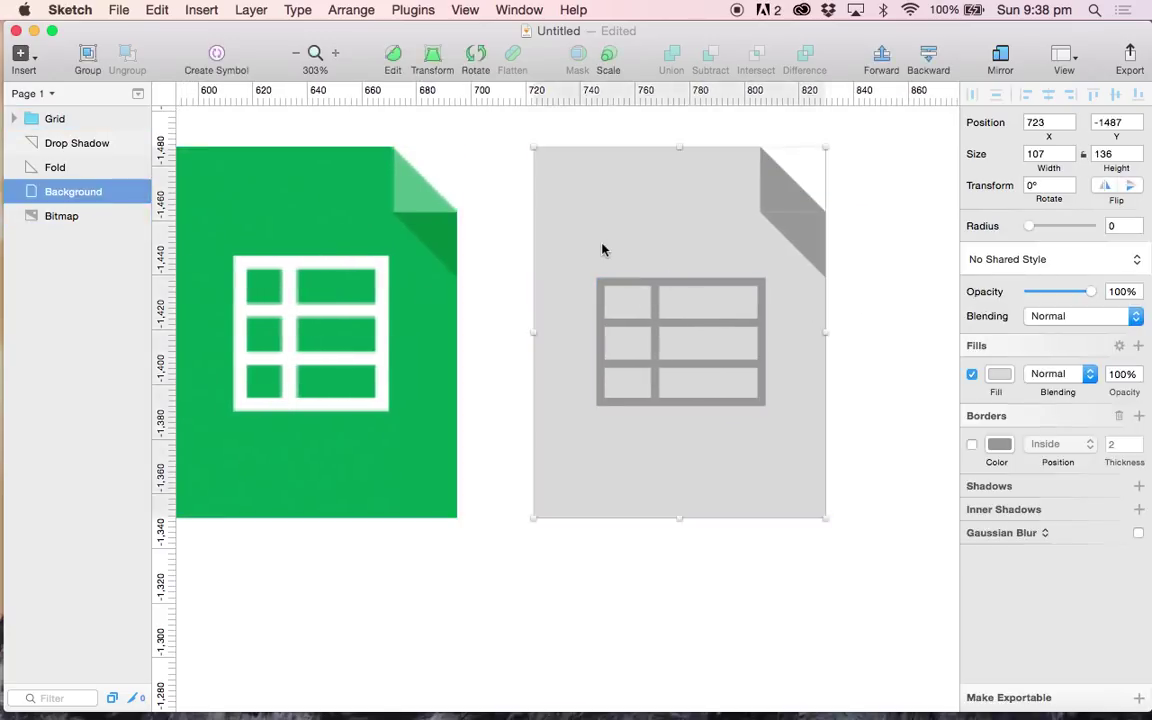
{"action": "left_click", "coordinate": [999, 374]}
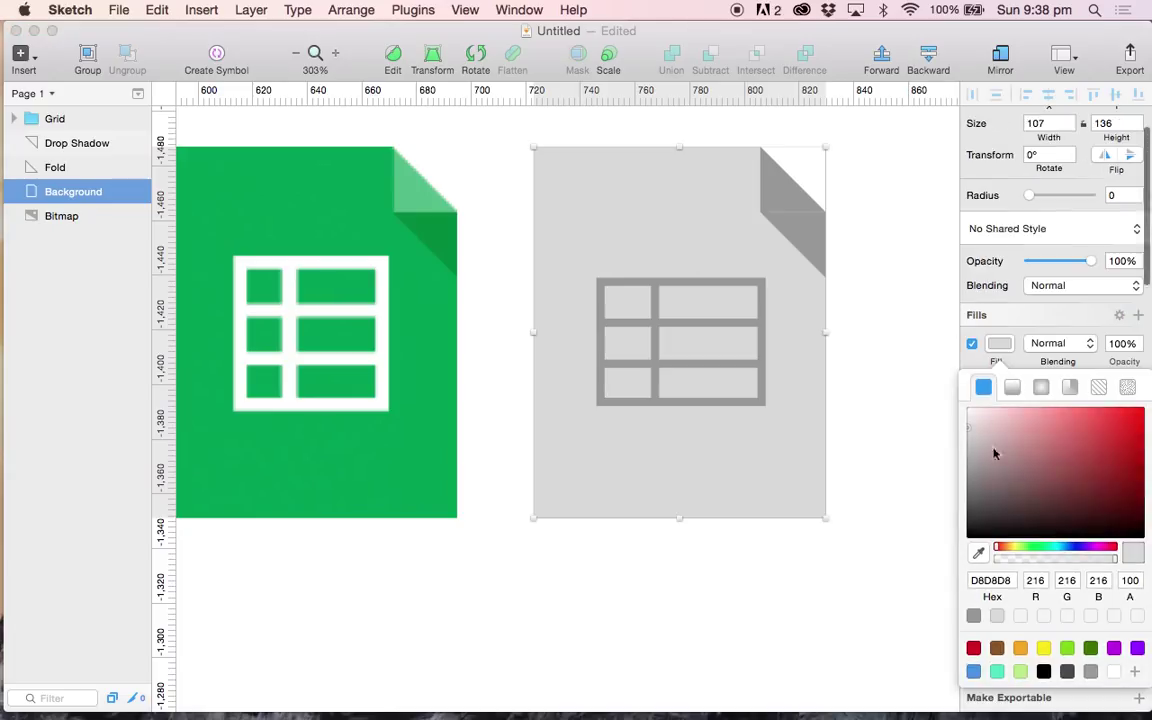
{"action": "left_click", "coordinate": [979, 556]}
{"action": "left_click", "coordinate": [795, 230]}
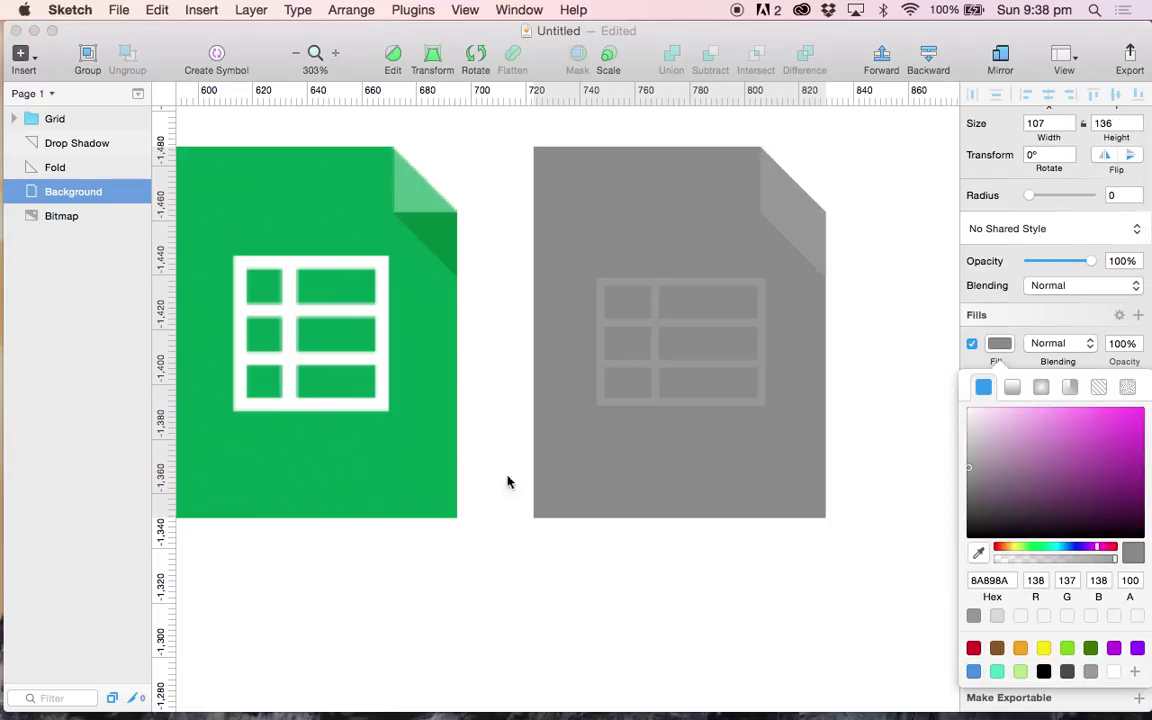
{"action": "left_click", "coordinate": [979, 553]}
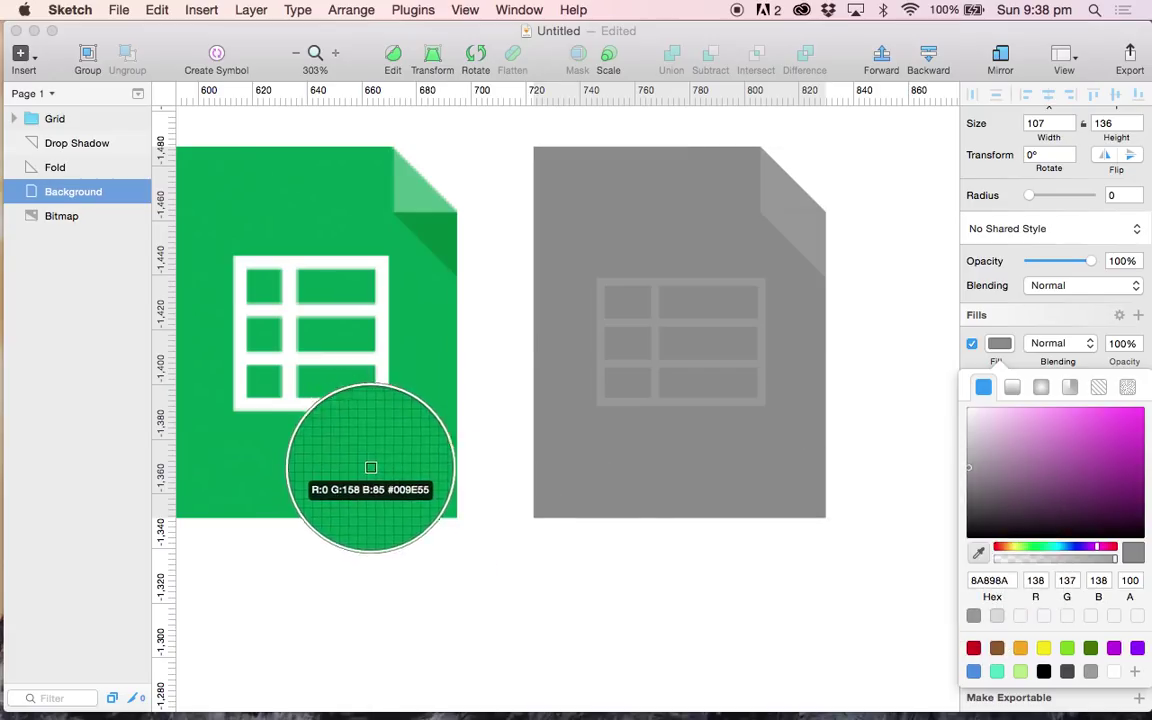
{"action": "left_click", "coordinate": [386, 479]}
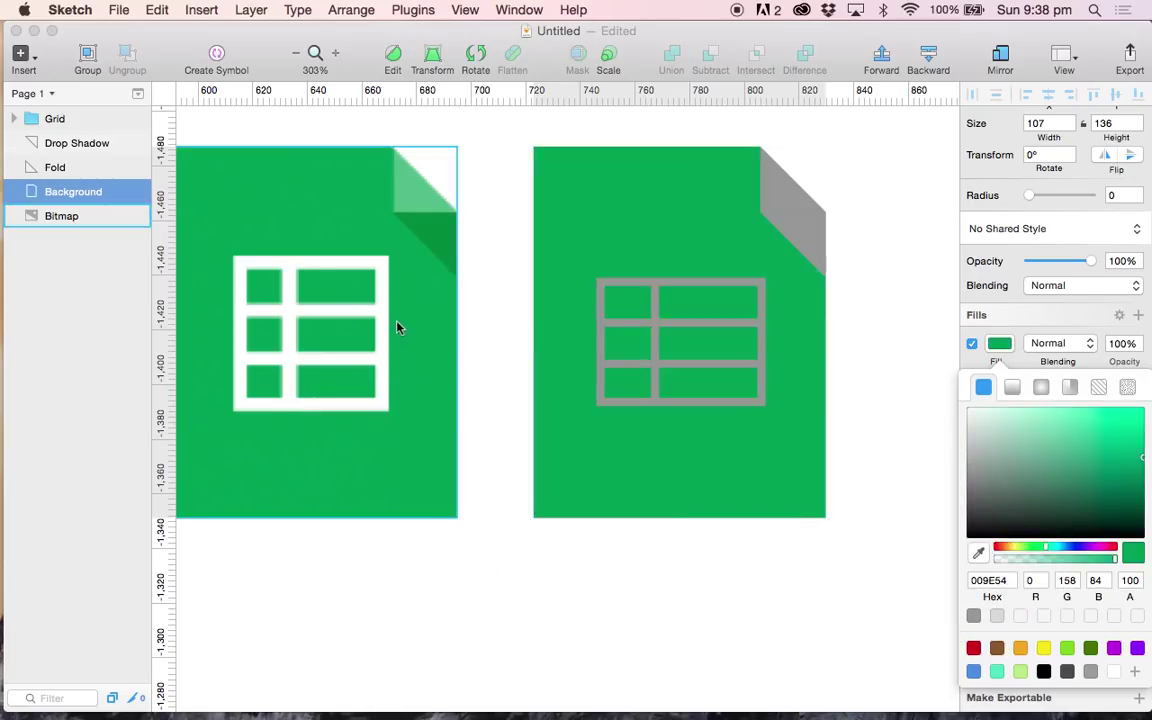
{"action": "left_click", "coordinate": [872, 333]}
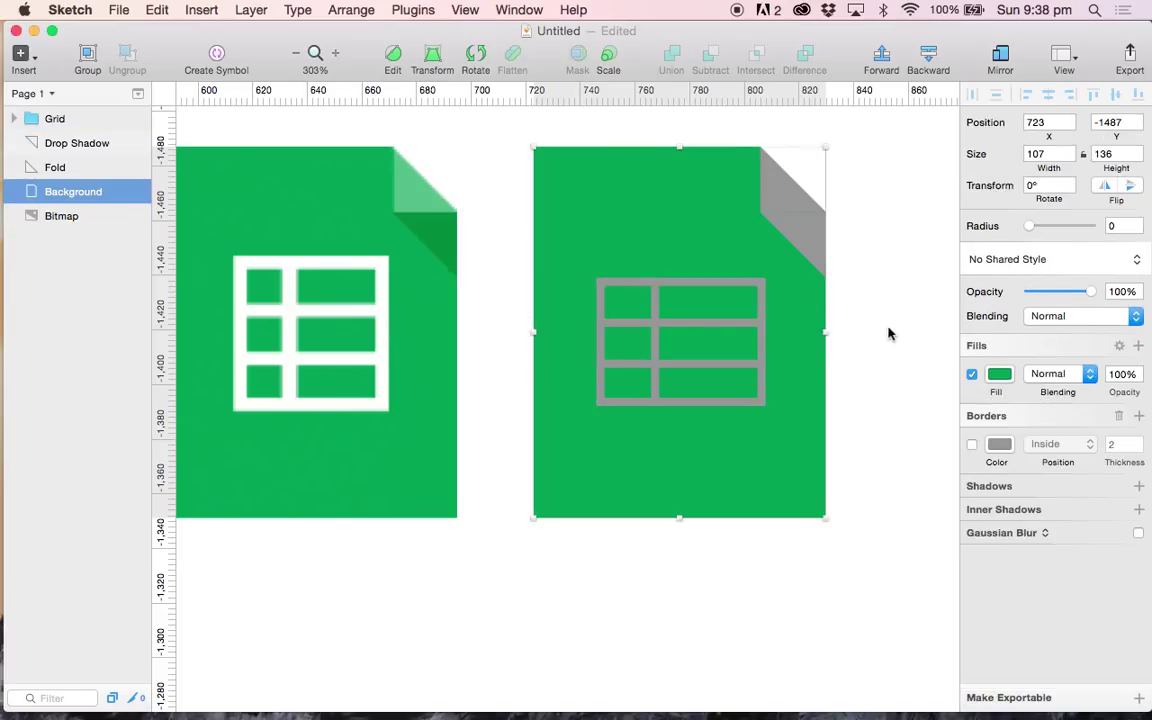
Step: Select the Grid group, expand it, and select its first line
{"action": "left_click", "coordinate": [695, 330]}
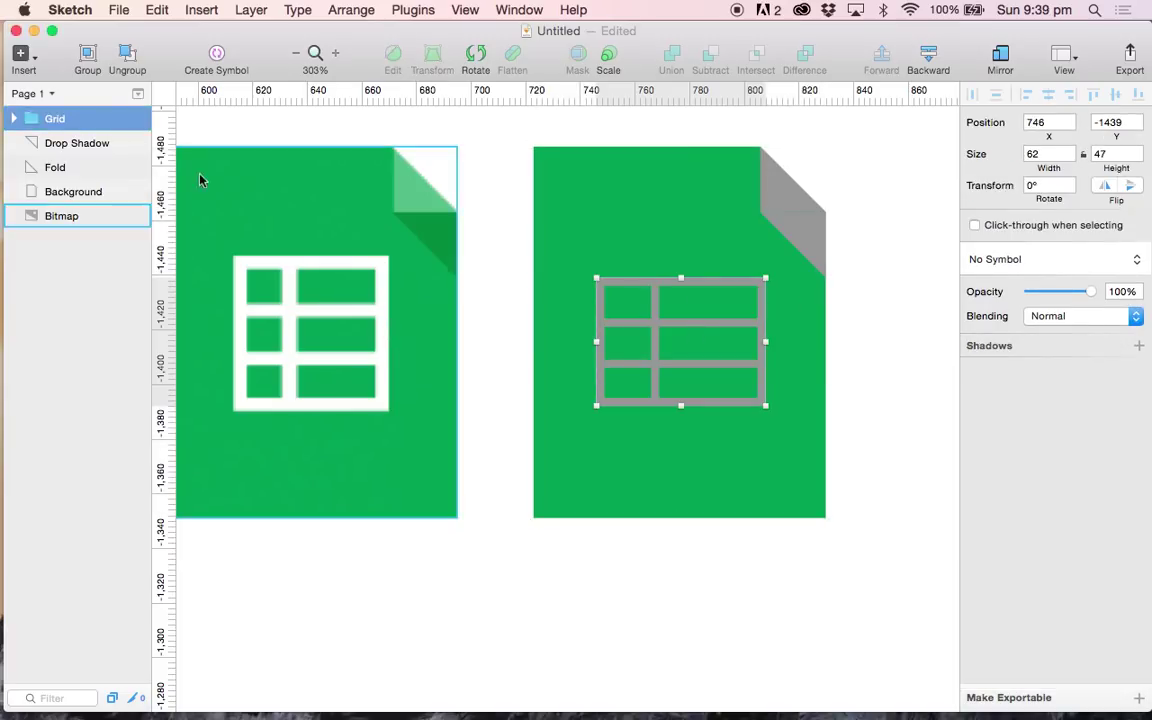
{"action": "left_click", "coordinate": [14, 118]}
{"action": "left_click", "coordinate": [85, 150]}
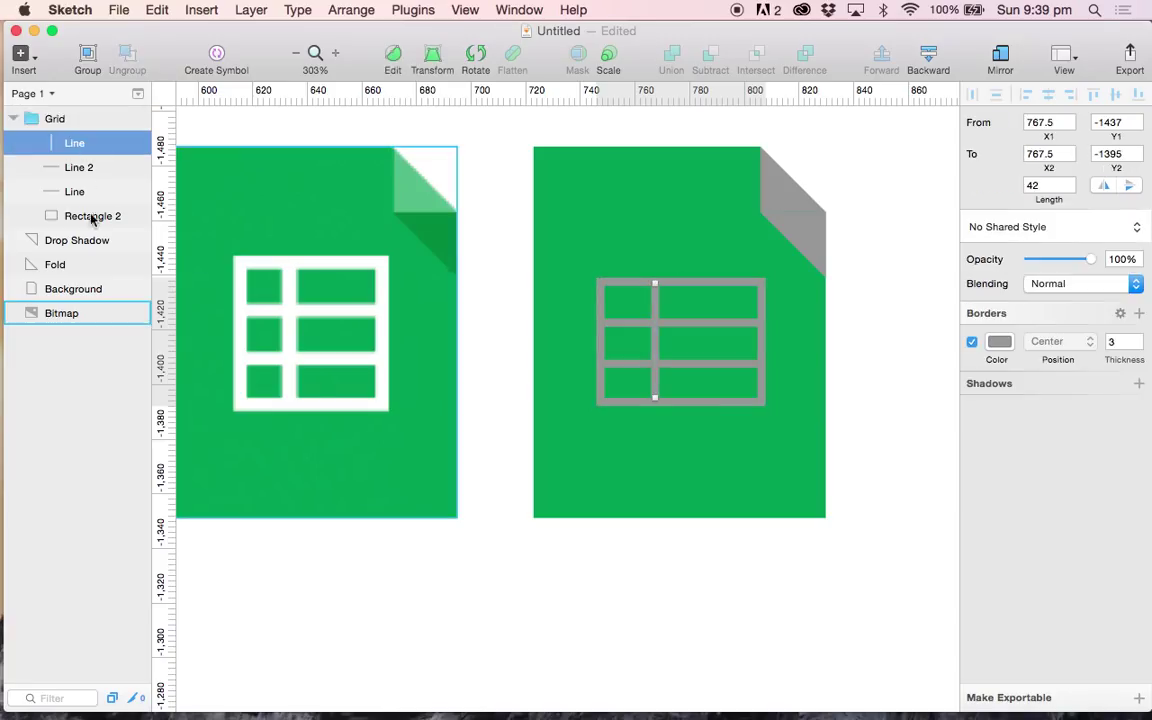
Step: Make the border colour of all four Grid layers white
{"action": "left_click", "coordinate": [118, 216], "text": "shift"}
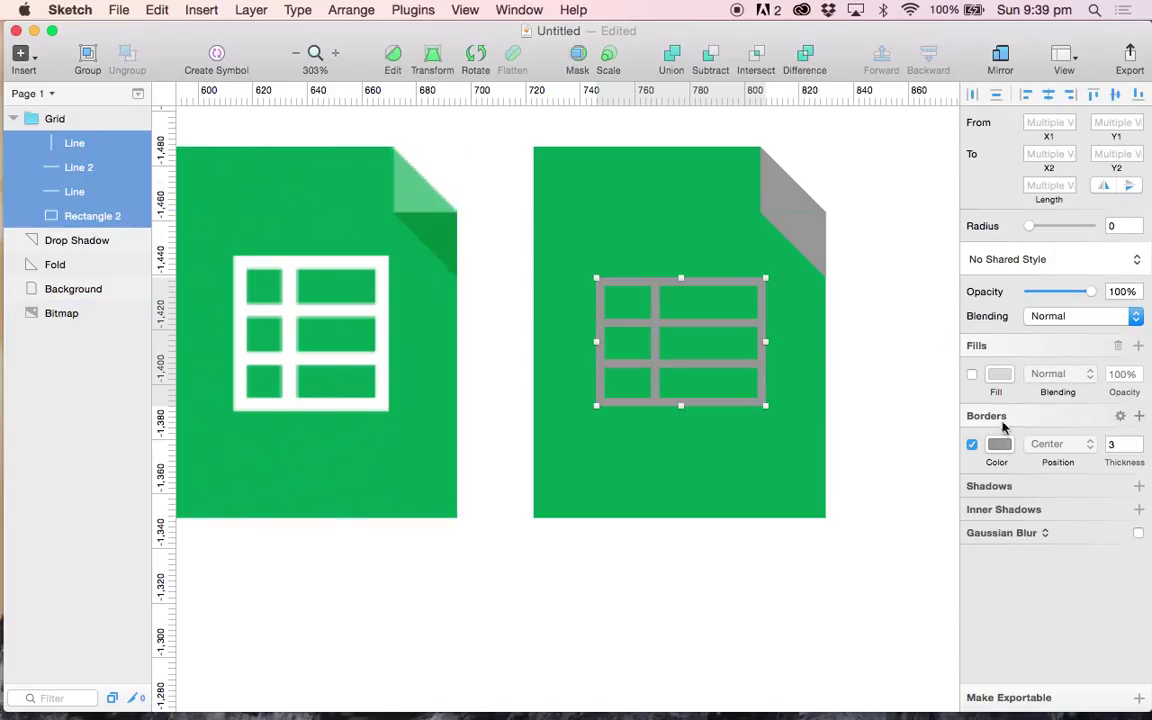
{"action": "left_click", "coordinate": [999, 444]}
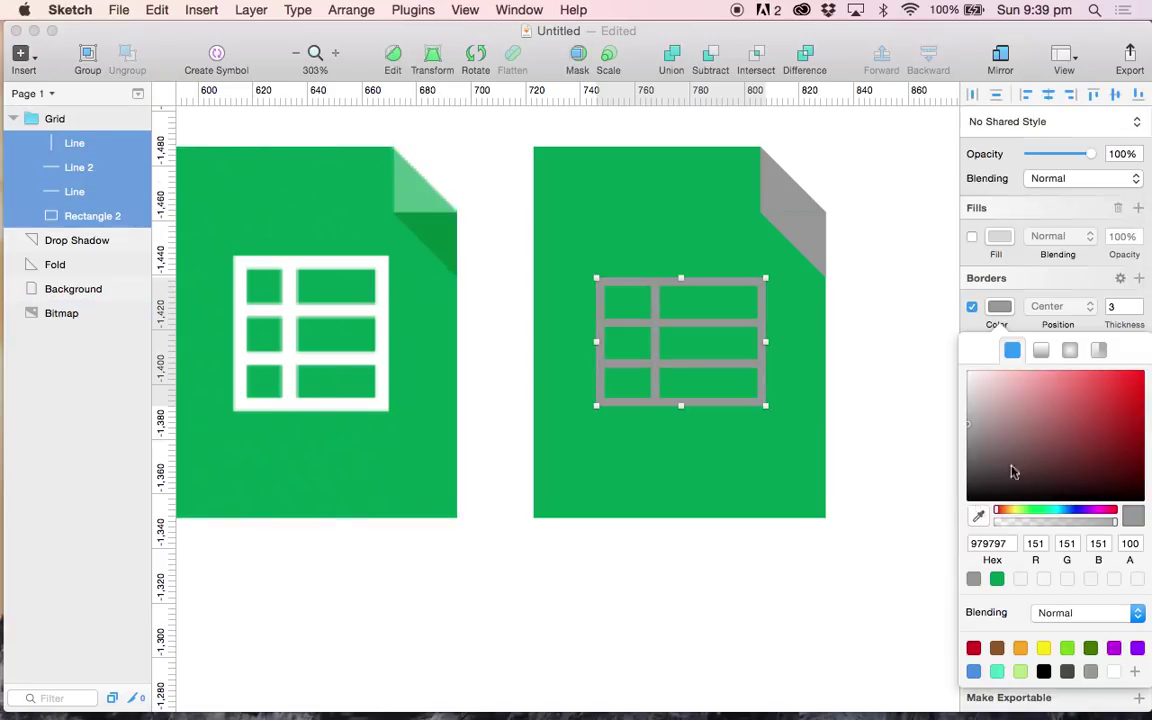
{"action": "left_click_drag", "start_coordinate": [1021, 463], "coordinate": [895, 334]}
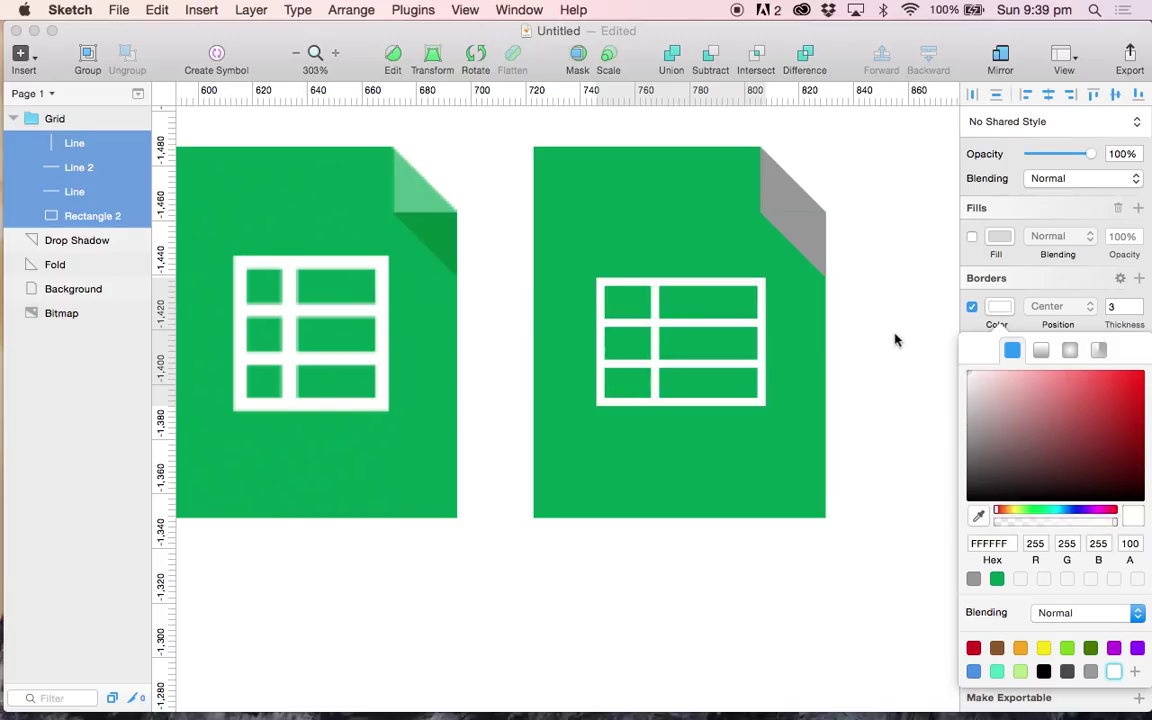
{"action": "left_click", "coordinate": [895, 339]}
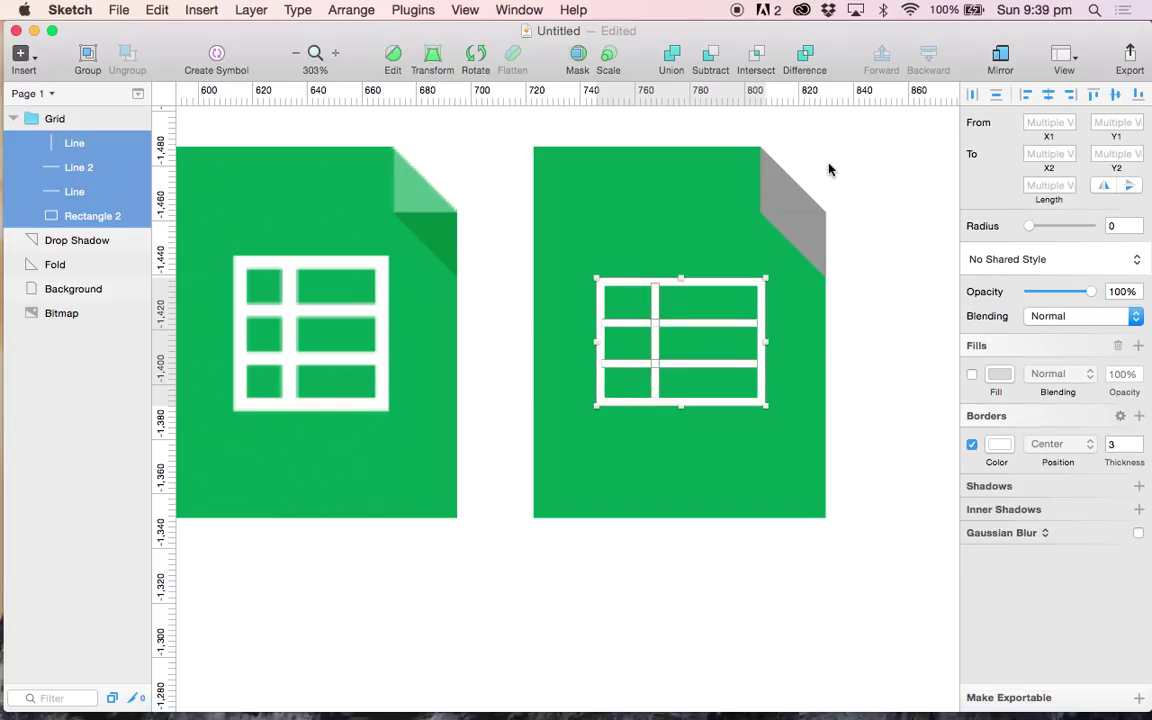
Step: Fill the fold with the reference's light green 53BC89
{"action": "left_click", "coordinate": [778, 192]}
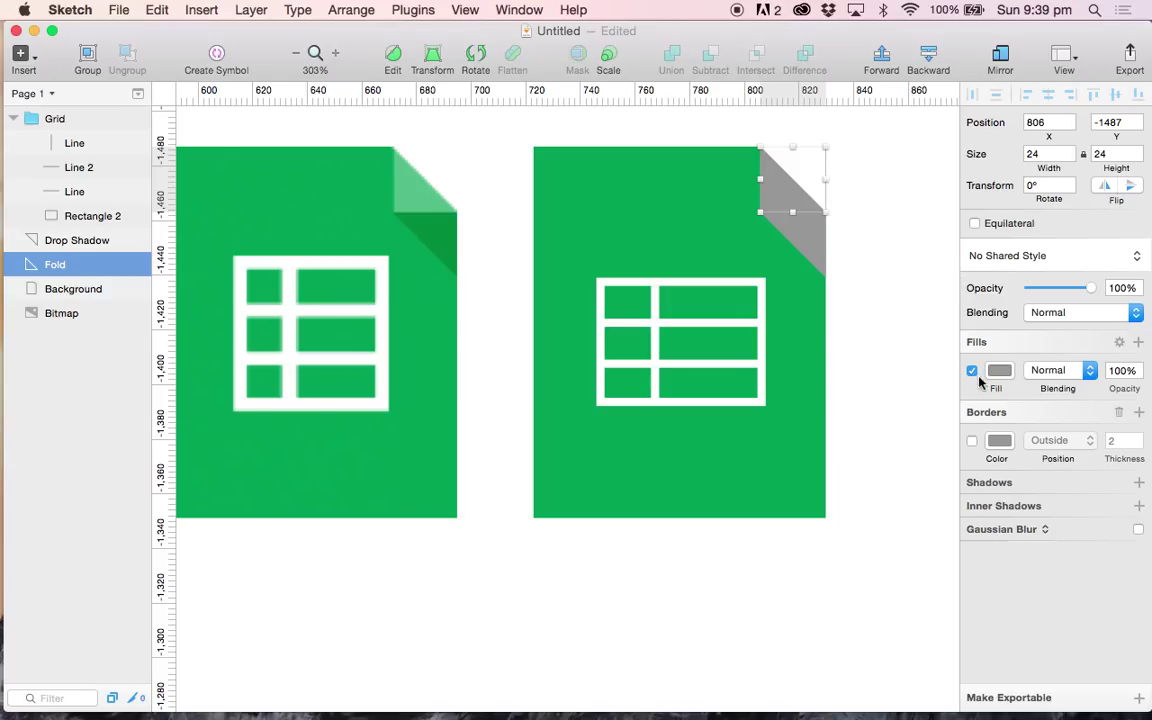
{"action": "left_click", "coordinate": [999, 371]}
{"action": "left_click", "coordinate": [982, 580]}
{"action": "left_click", "coordinate": [417, 195]}
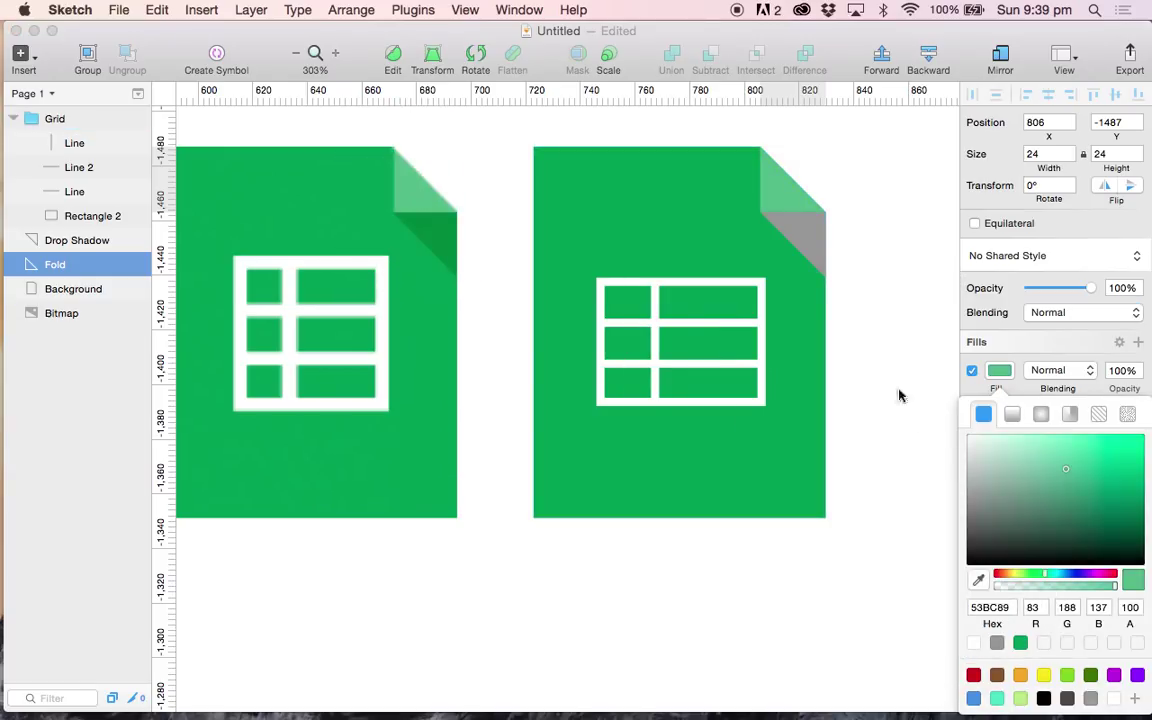
Step: Fill the drop shadow with the reference's dark green 00873E
{"action": "left_click", "coordinate": [805, 232]}
{"action": "left_click", "coordinate": [979, 580]}
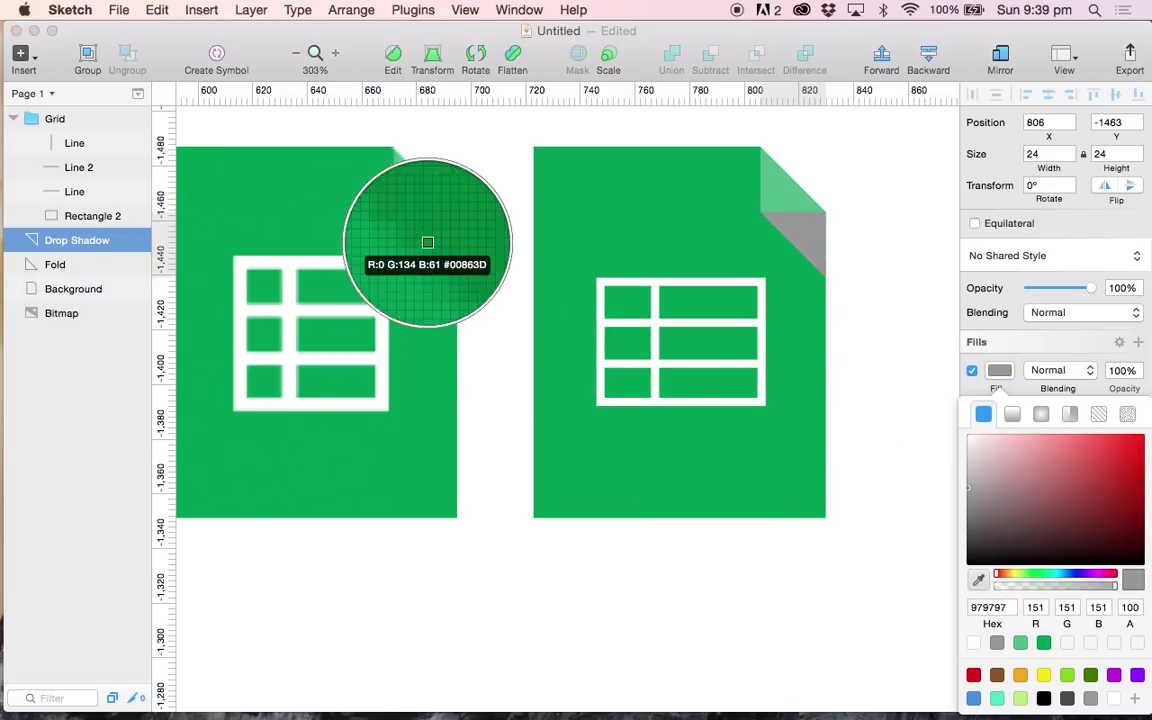
{"action": "left_click", "coordinate": [428, 225]}
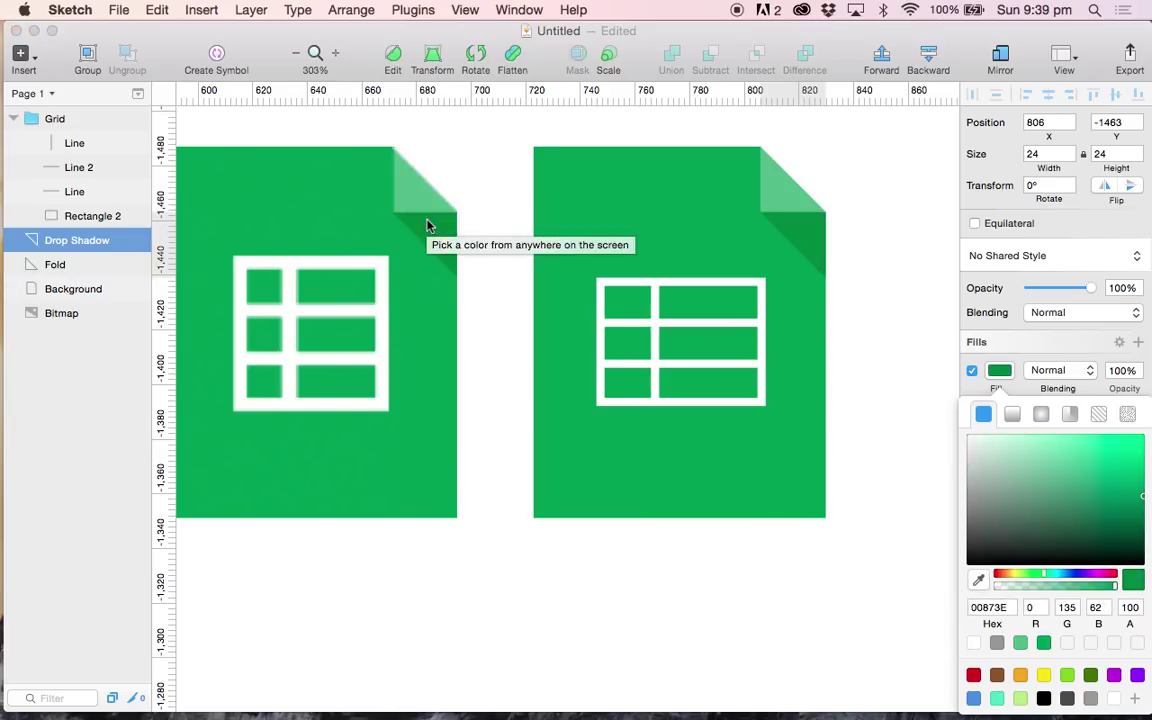
{"action": "left_click", "coordinate": [678, 239]}
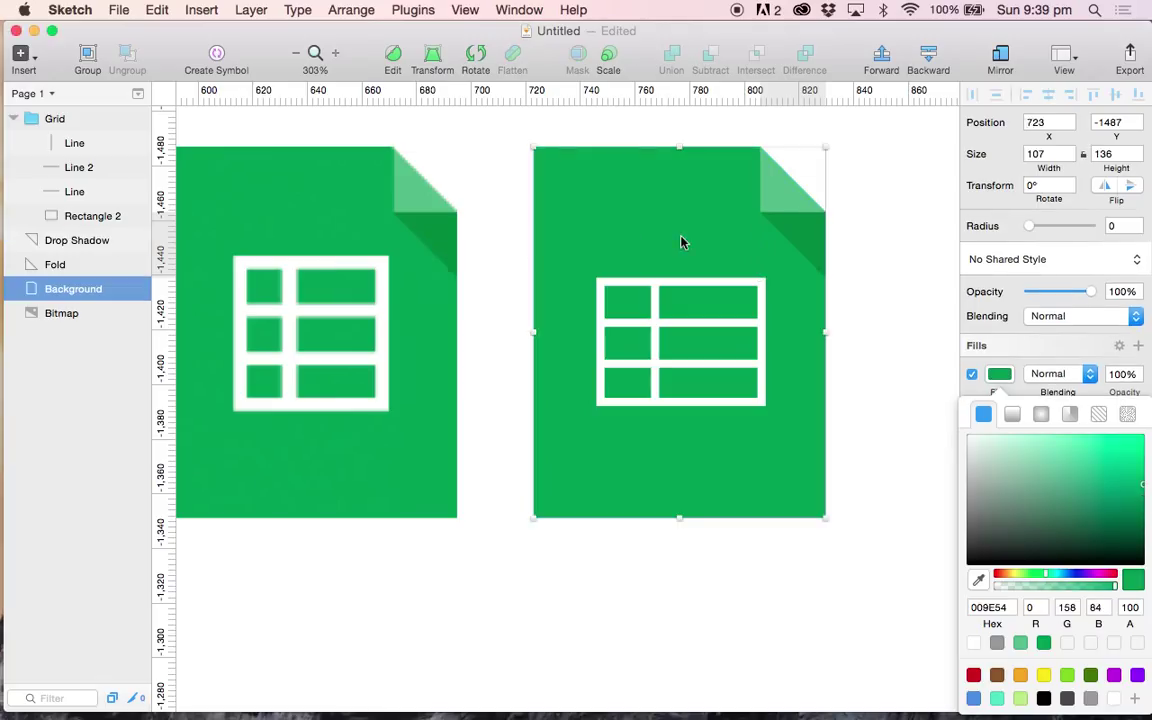
{"action": "left_click", "coordinate": [474, 188]}
{"action": "left_click", "coordinate": [504, 198]}
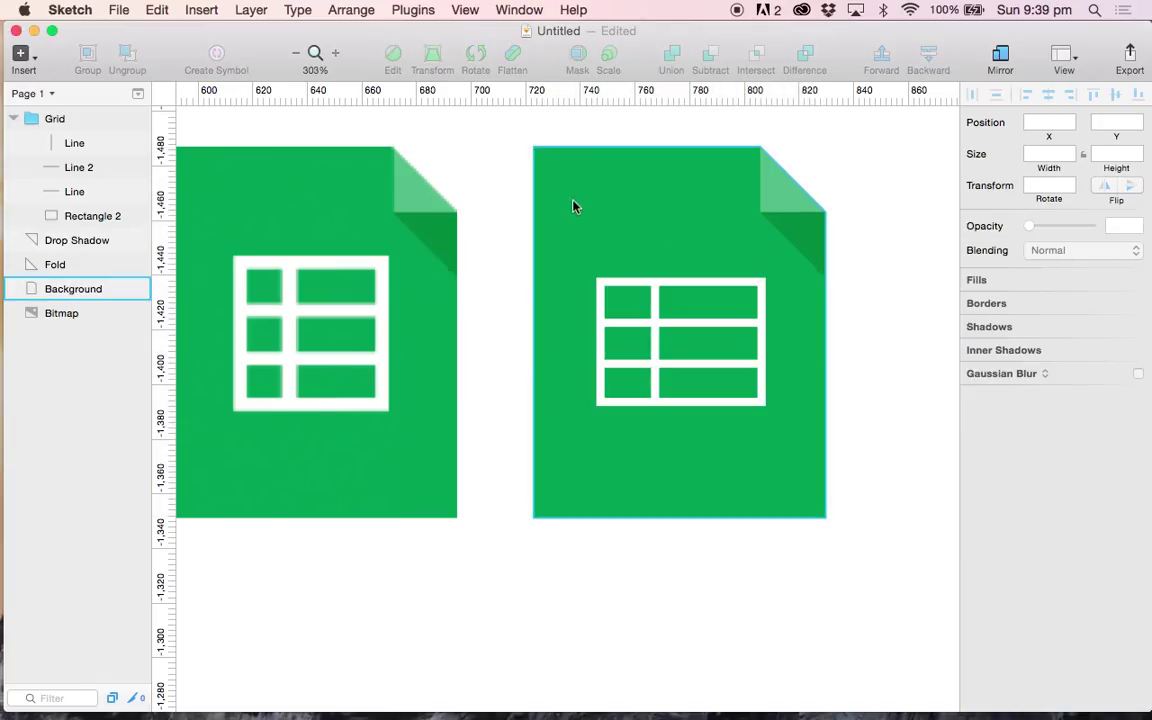
Step: Delete the left reference bitmap and shift the page fill toward purple
{"action": "left_click", "coordinate": [419, 268]}
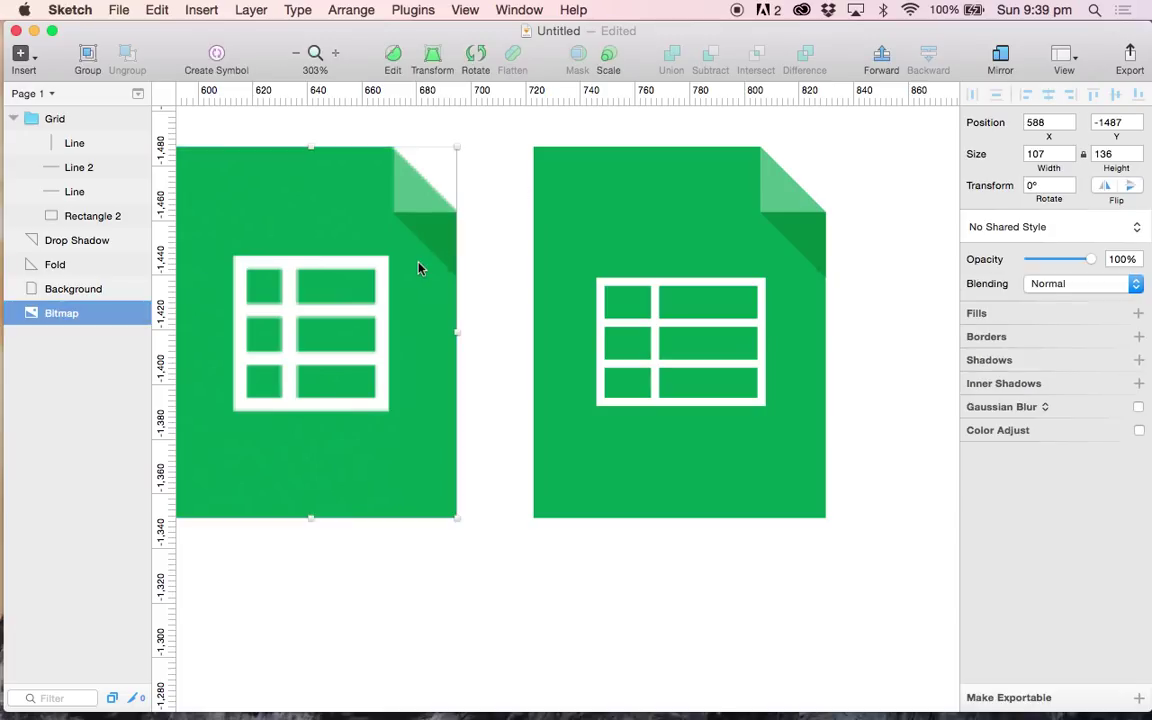
{"action": "key", "text": "BackSpace"}
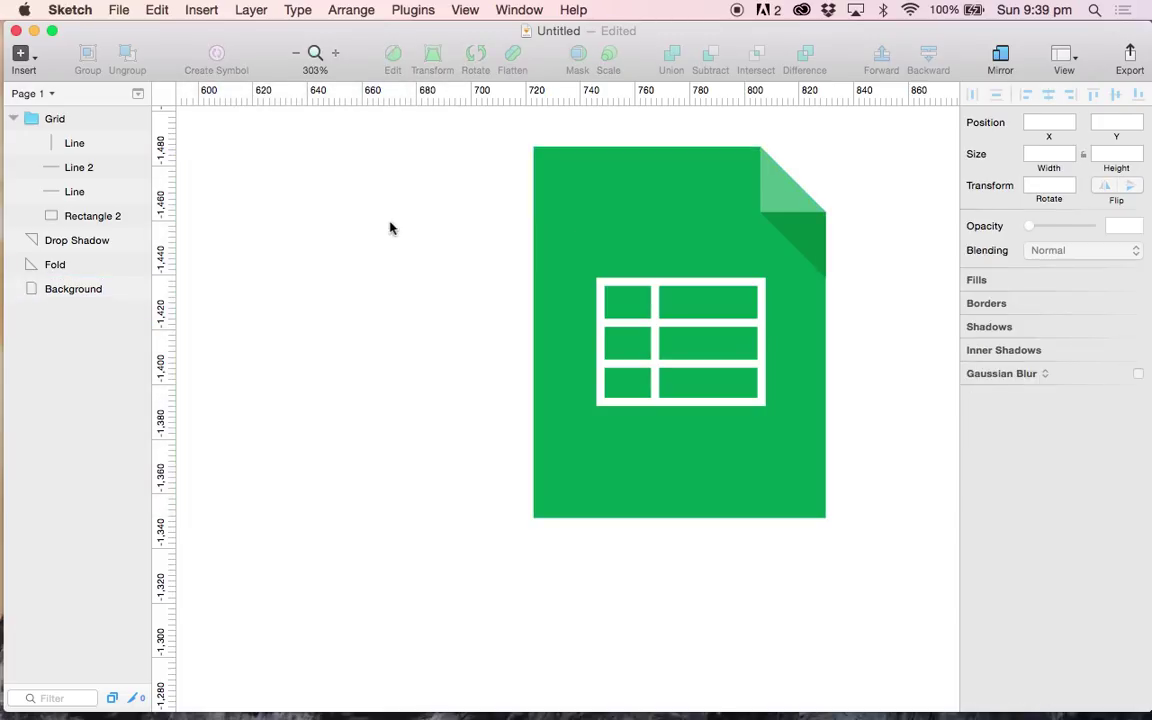
{"action": "scroll", "coordinate": [406, 268], "scroll_direction": "right", "scroll_amount": 5}
{"action": "left_click", "coordinate": [476, 248]}
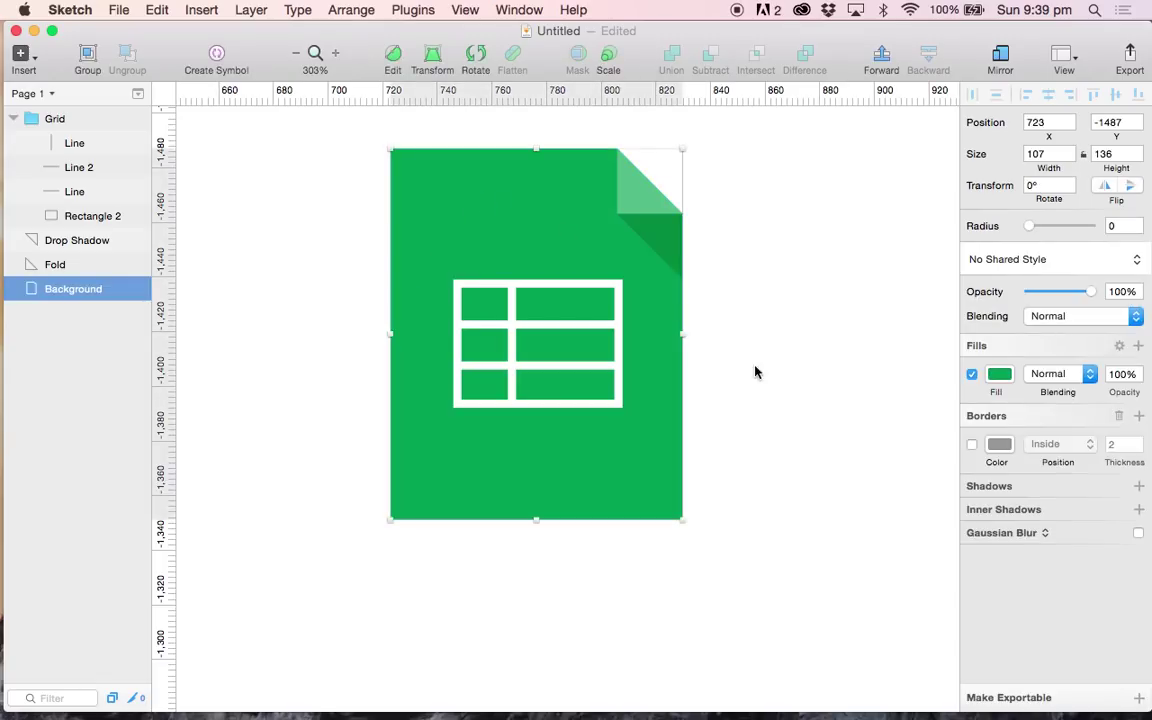
{"action": "left_click", "coordinate": [999, 374]}
{"action": "left_click", "coordinate": [1016, 452]}
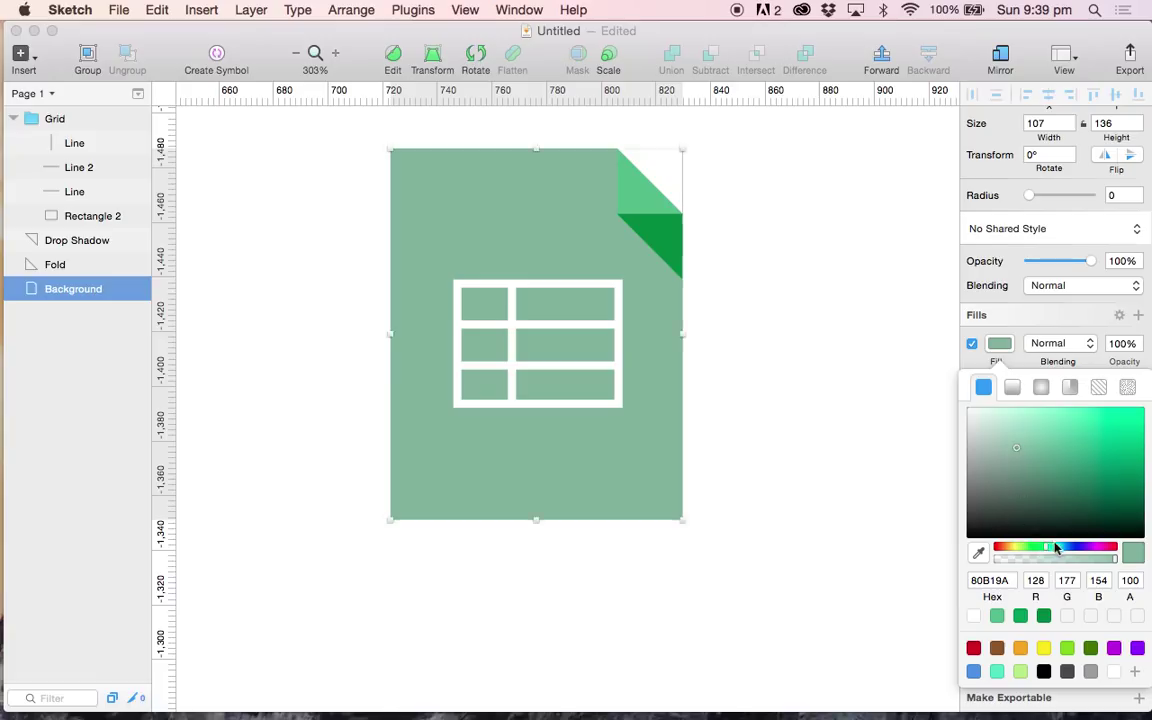
{"action": "left_click_drag", "start_coordinate": [1057, 549], "coordinate": [1100, 548]}
Step: Give the fold the page's purple colour, then lighten it
{"action": "left_click", "coordinate": [637, 199]}
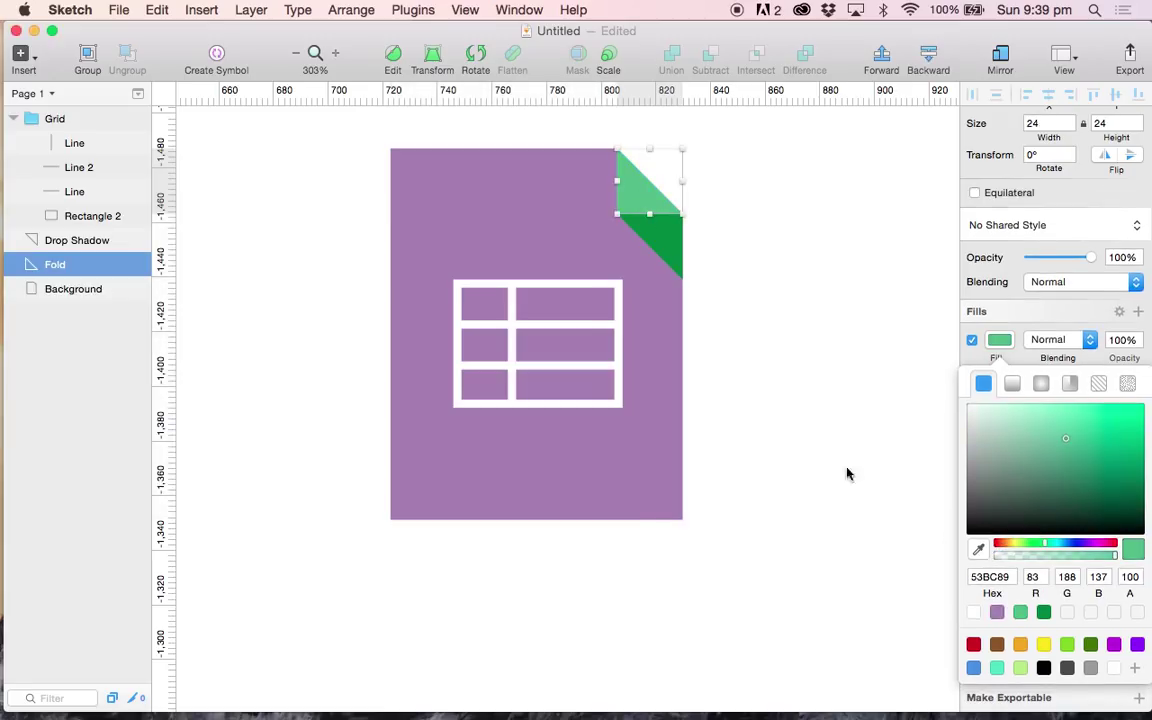
{"action": "left_click", "coordinate": [978, 549]}
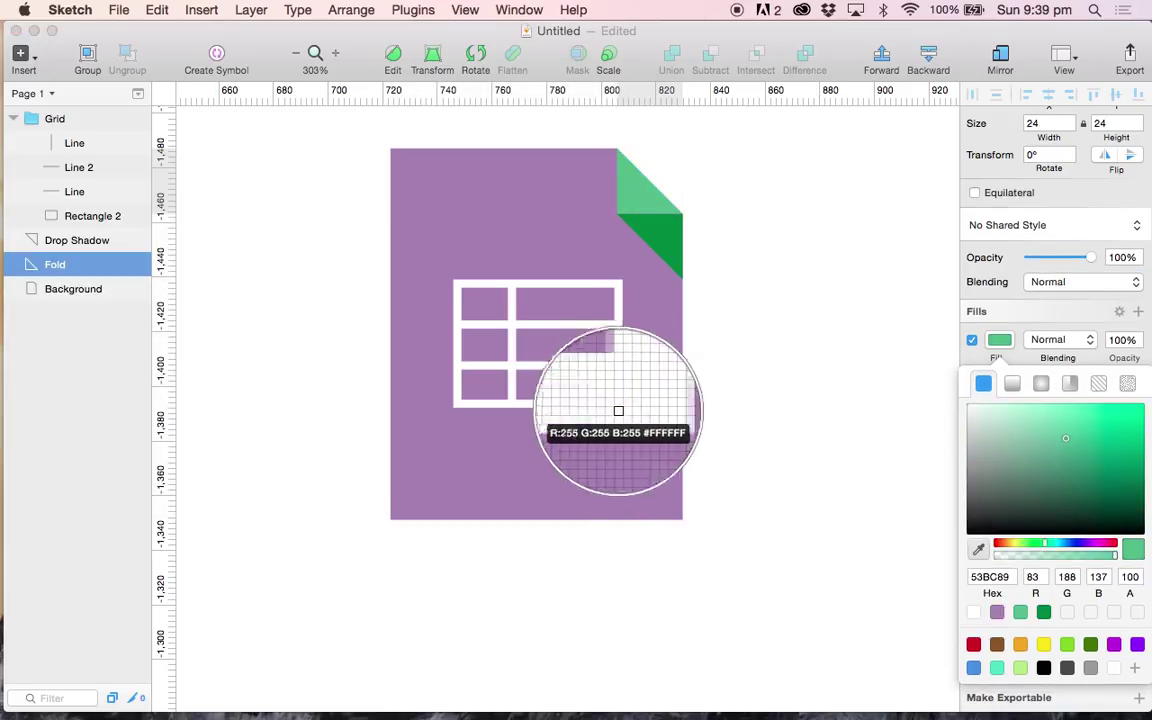
{"action": "left_click", "coordinate": [621, 417]}
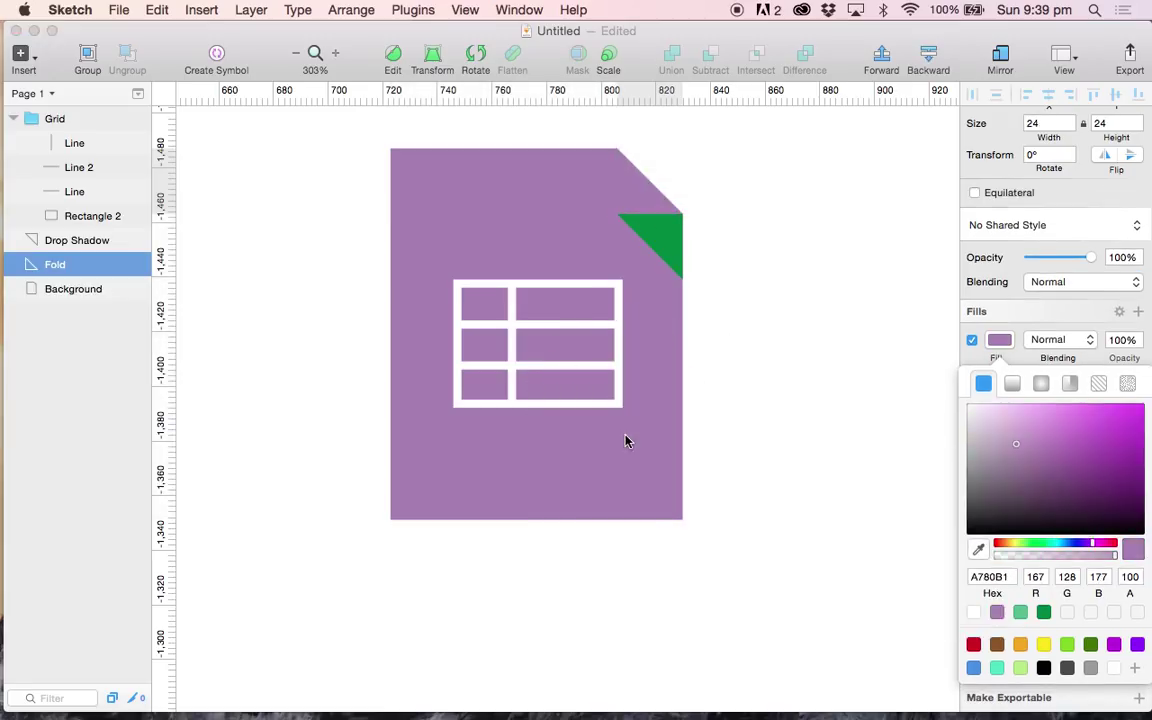
{"action": "left_click", "coordinate": [1013, 436]}
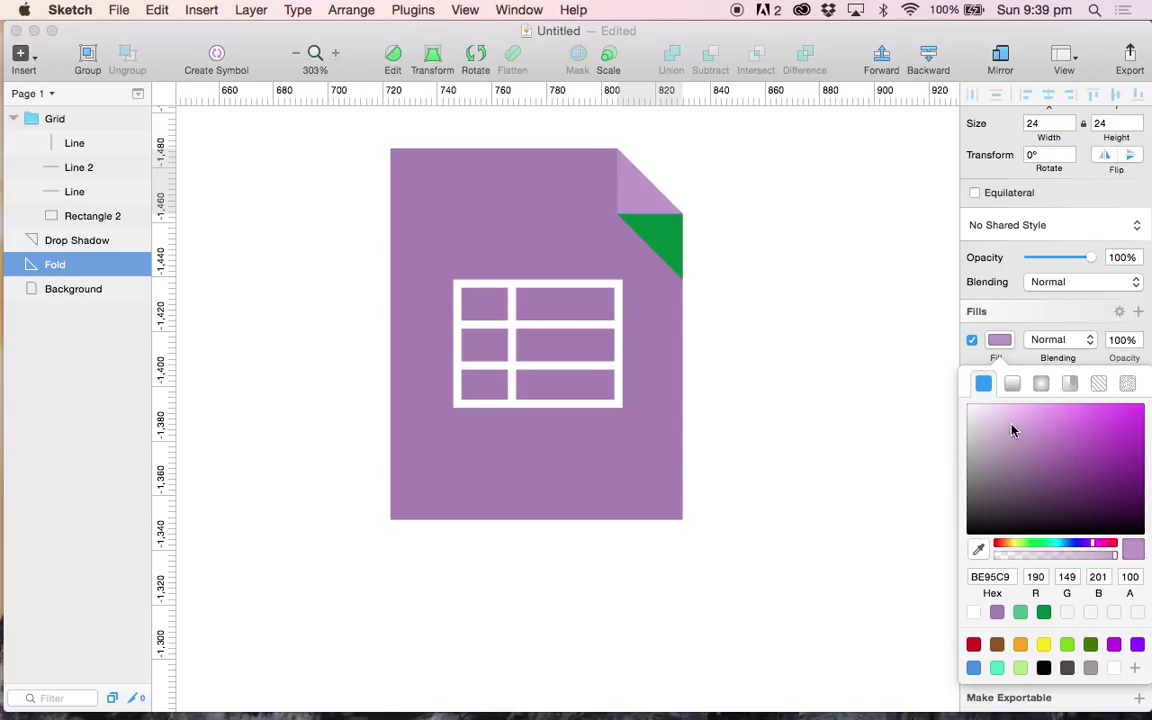
{"action": "left_click", "coordinate": [798, 307]}
Step: Undo the purple trial and delete the restored reference bitmap
{"action": "key", "text": "super+z"}
{"action": "key", "text": "super+z"}
{"action": "key", "text": "super+z"}
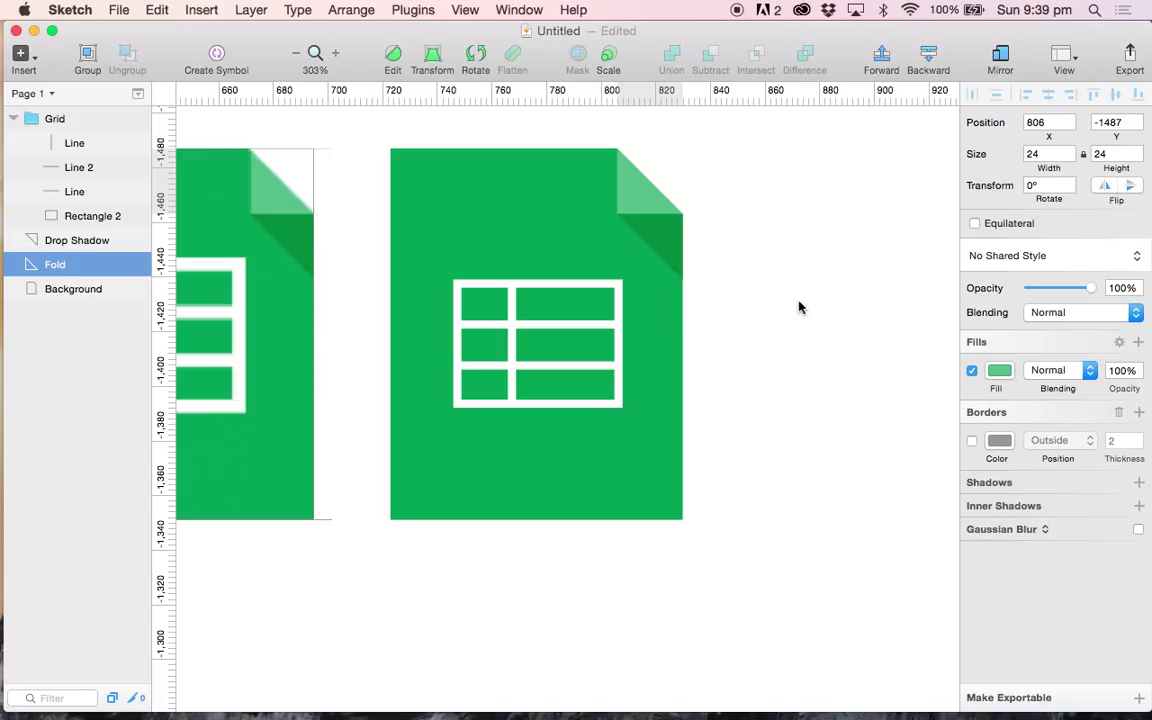
{"action": "left_click", "coordinate": [320, 418]}
{"action": "left_click", "coordinate": [260, 435]}
{"action": "key", "text": "BackSpace"}
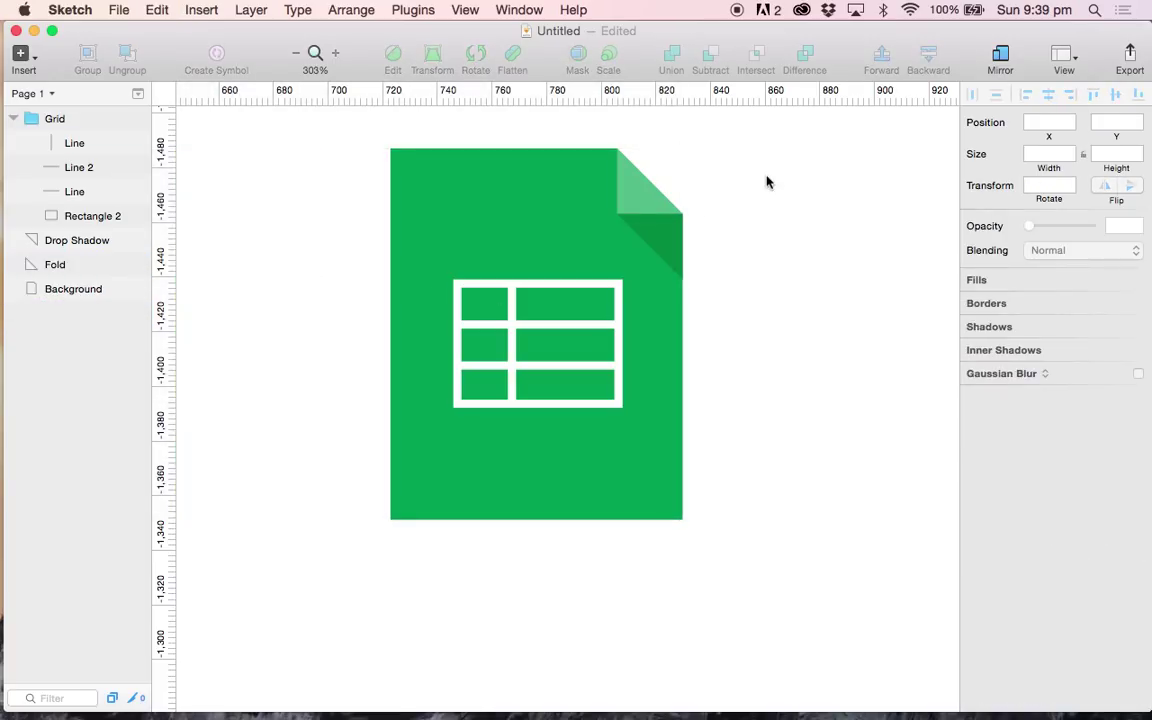
Step: Lighten the fold's fill to a near-white tint
{"action": "left_click", "coordinate": [521, 237]}
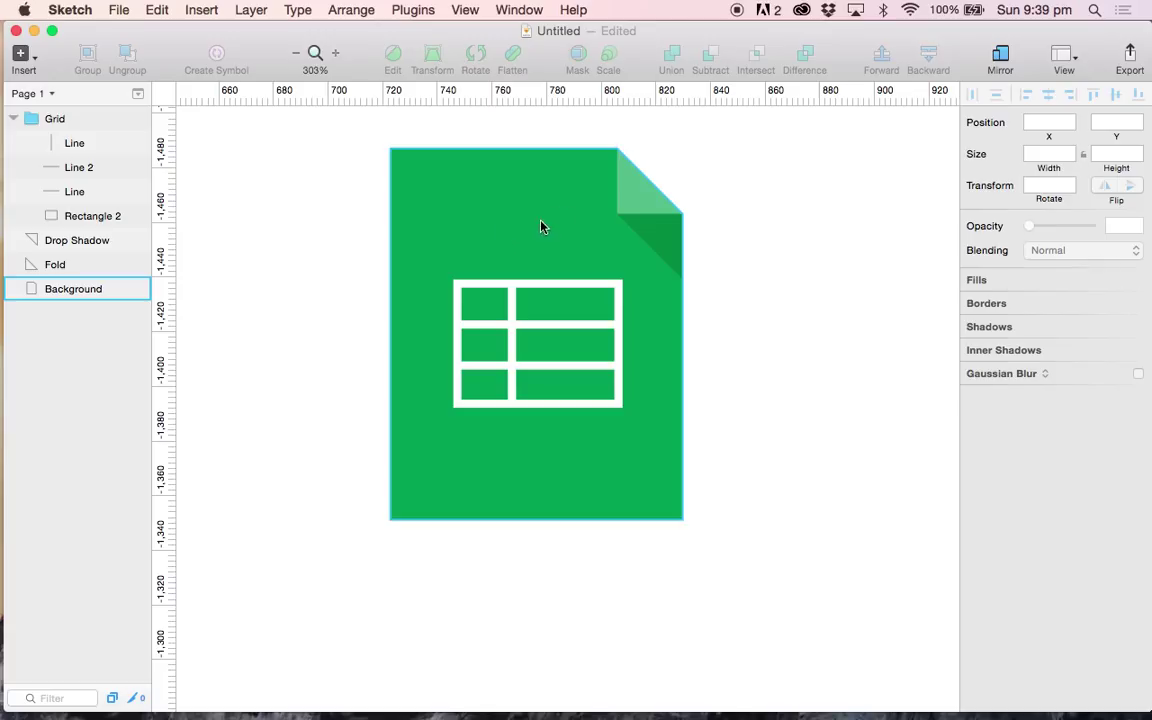
{"action": "left_click", "coordinate": [633, 198]}
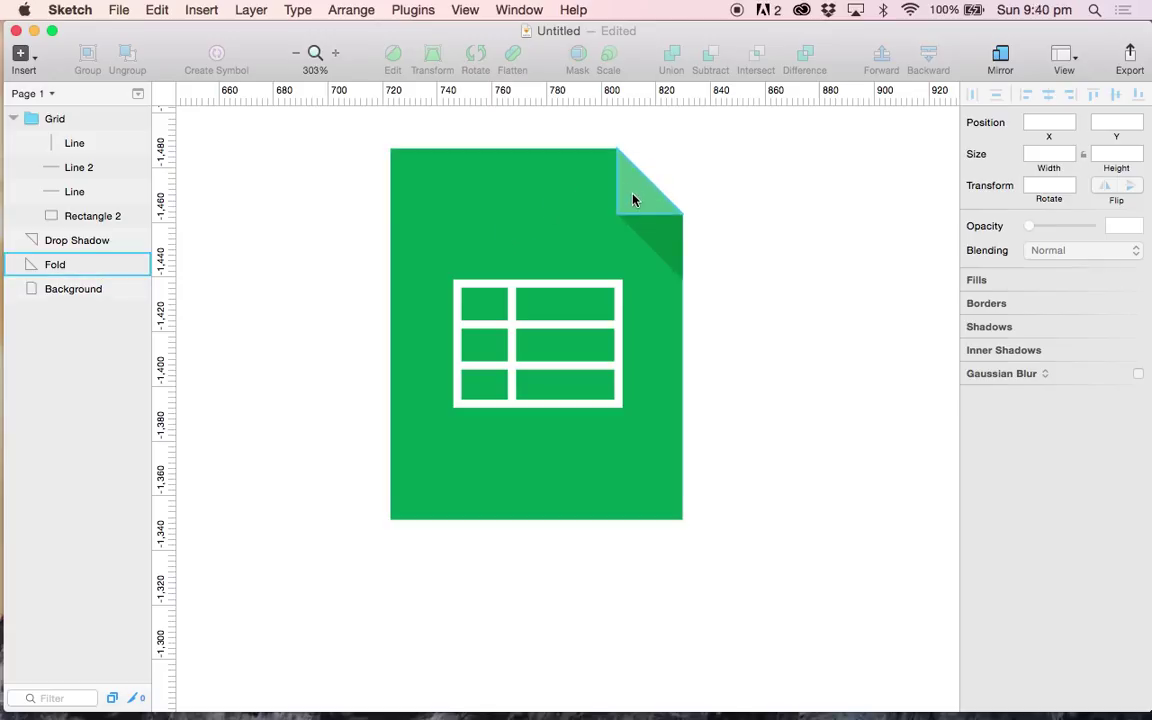
{"action": "left_click", "coordinate": [659, 235]}
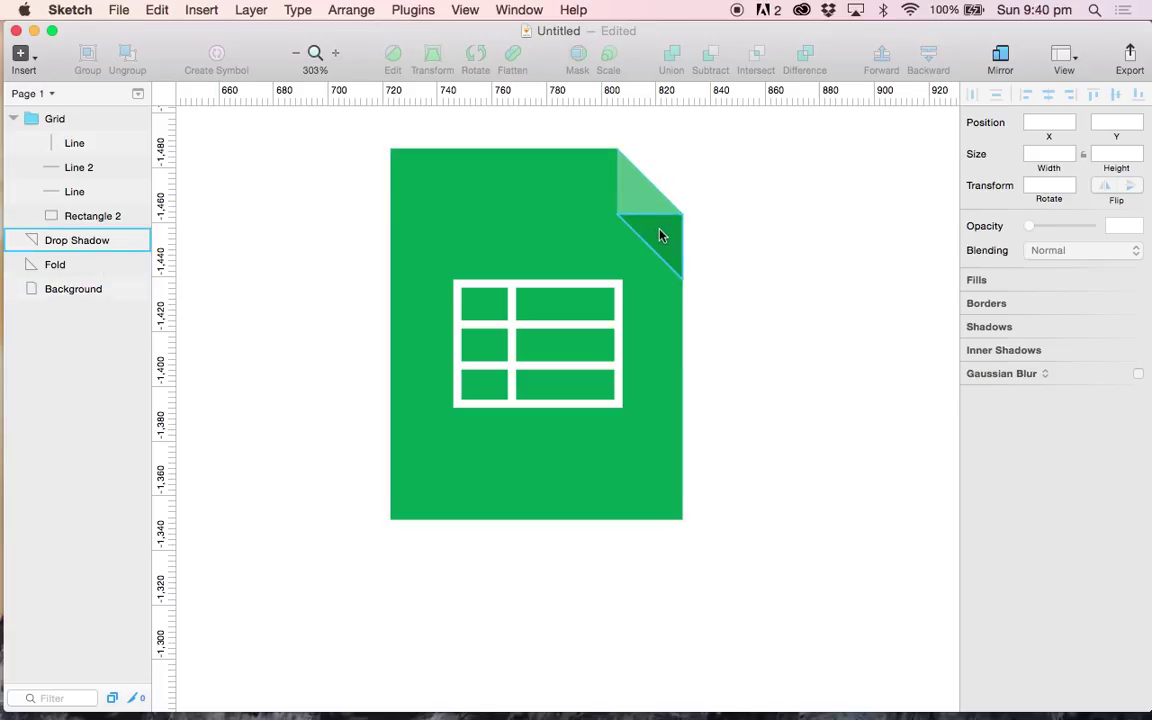
{"action": "left_click", "coordinate": [570, 212]}
{"action": "left_click", "coordinate": [636, 198]}
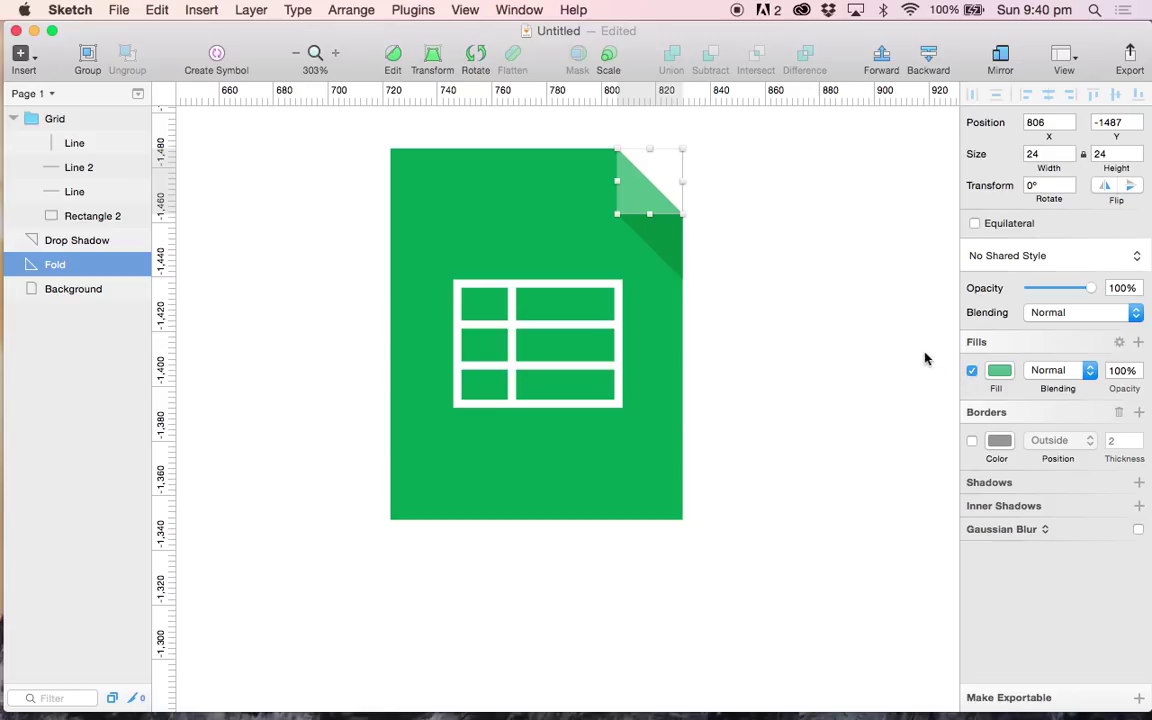
{"action": "left_click", "coordinate": [1000, 371]}
{"action": "left_click_drag", "start_coordinate": [1031, 468], "coordinate": [928, 417]}
{"action": "left_click", "coordinate": [935, 413]}
Step: Fill the drop shadow triangle solid black 000000
{"action": "left_click", "coordinate": [665, 246]}
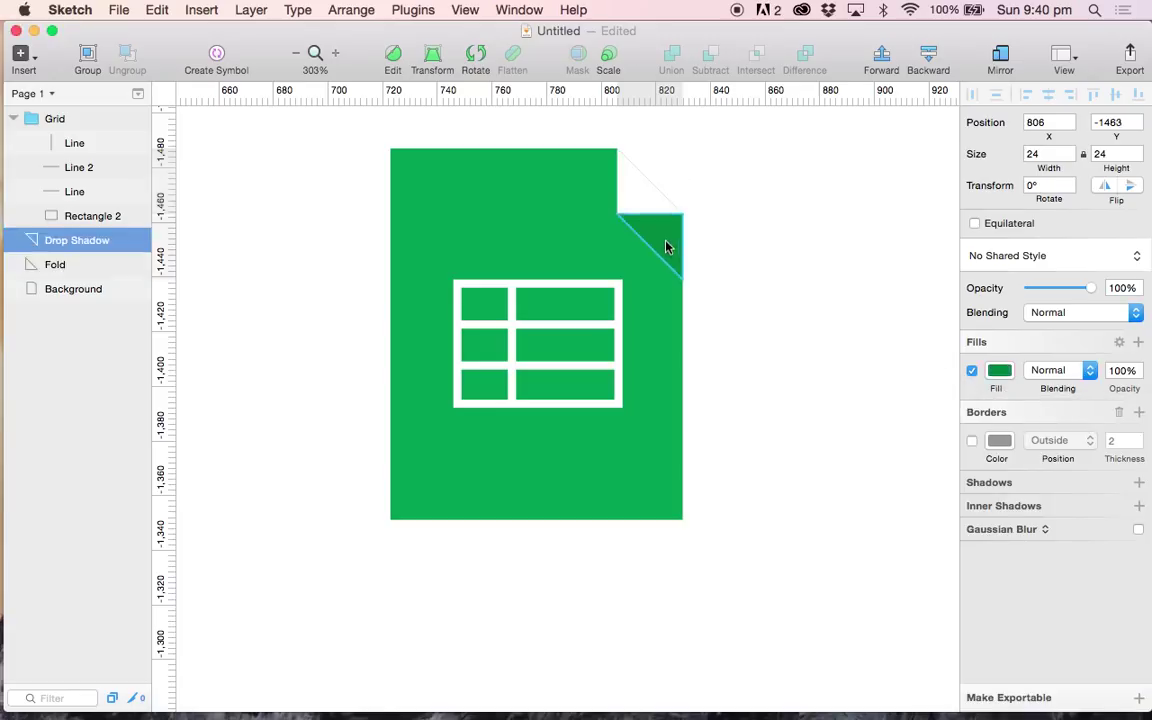
{"action": "left_click", "coordinate": [993, 371]}
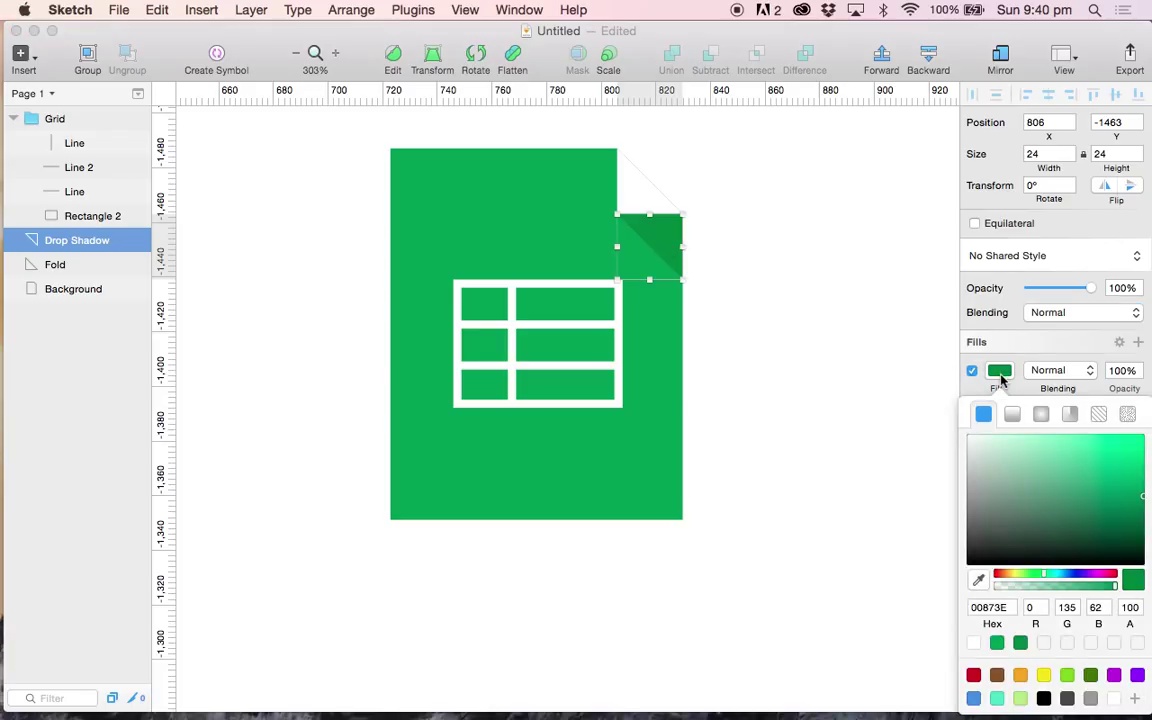
{"action": "left_click_drag", "start_coordinate": [1022, 461], "coordinate": [941, 630]}
{"action": "left_click", "coordinate": [831, 366]}
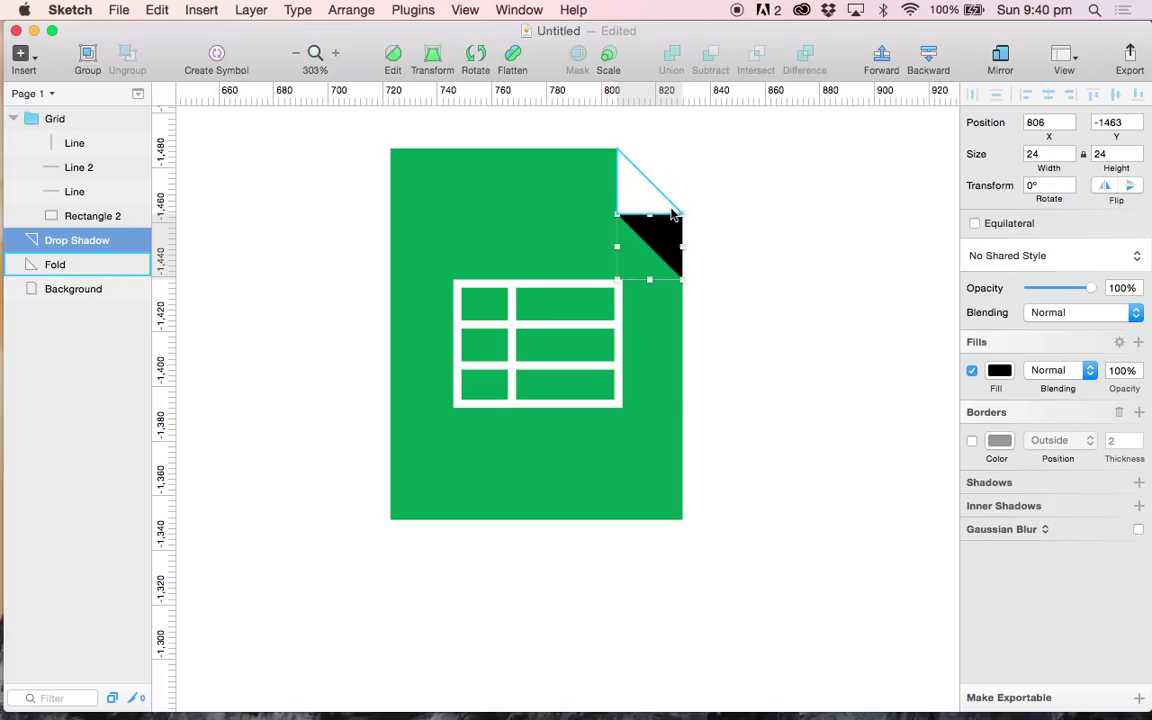
{"action": "scroll", "coordinate": [674, 216], "scroll_direction": "up", "scroll_amount": 2}
{"action": "scroll", "coordinate": [674, 216], "scroll_direction": "up", "scroll_amount": 3}
Step: Set both the Fold and Drop Shadow layers to 40% opacity
{"action": "left_click", "coordinate": [750, 293]}
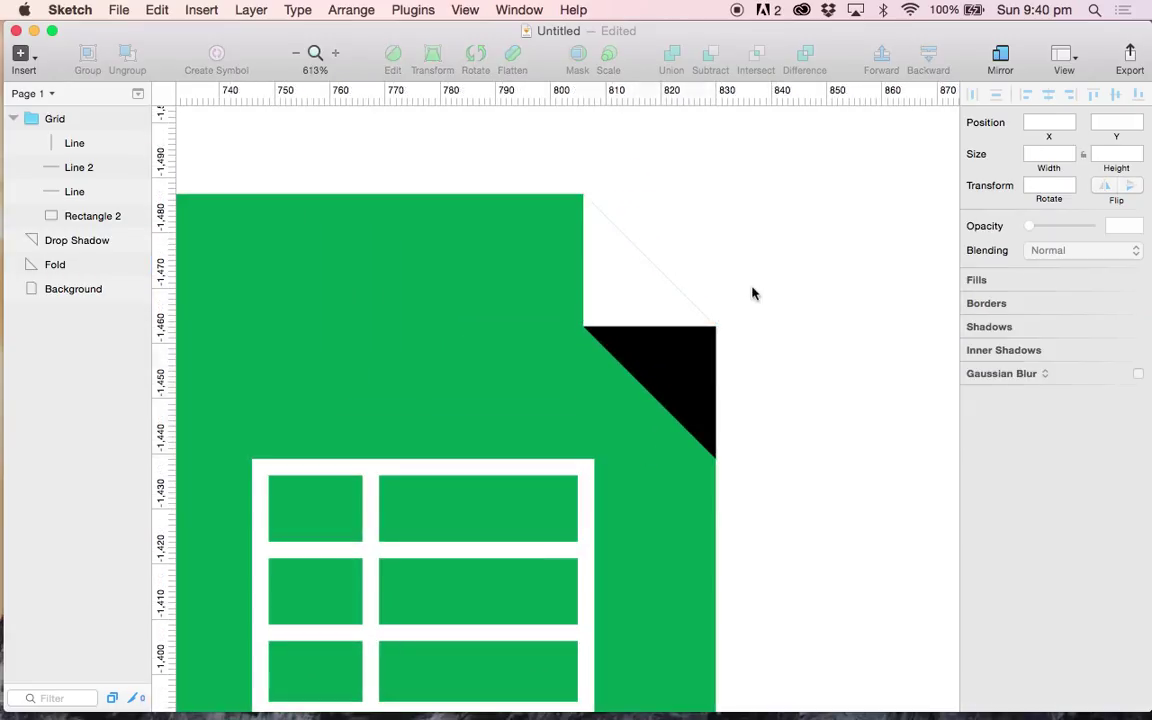
{"action": "left_click", "coordinate": [642, 280]}
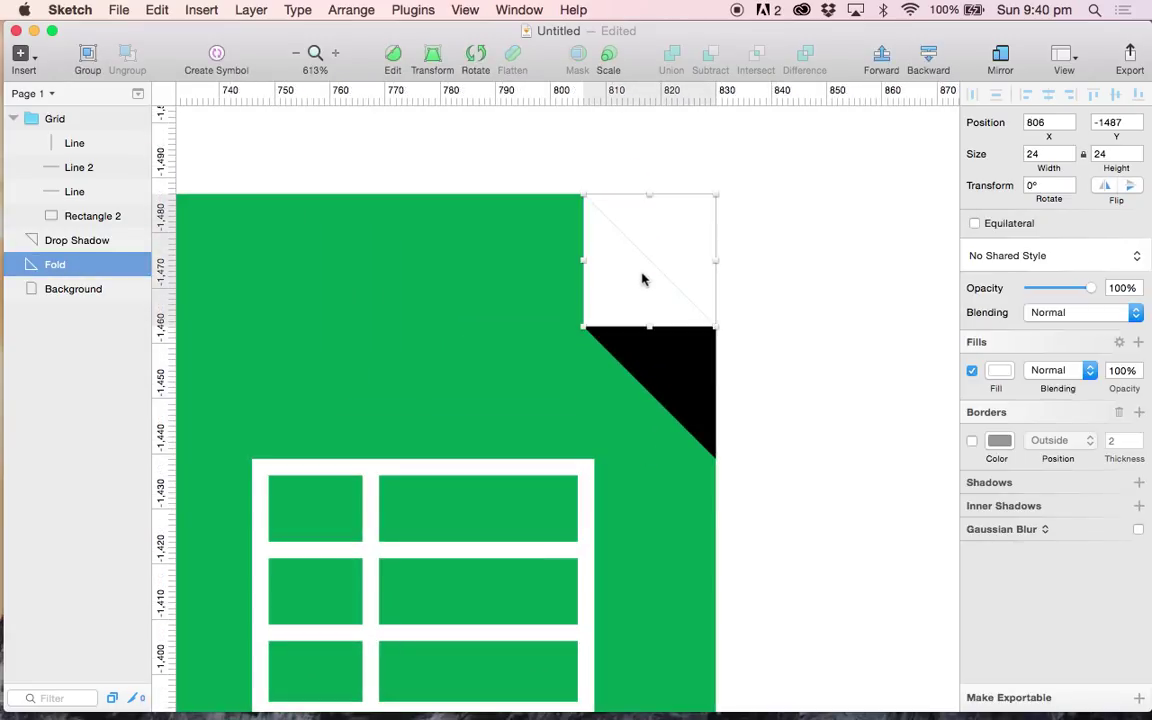
{"action": "left_click", "coordinate": [1120, 288]}
{"action": "left_click", "coordinate": [841, 287]}
{"action": "left_click", "coordinate": [650, 302]}
{"action": "left_click", "coordinate": [686, 391], "text": "shift"}
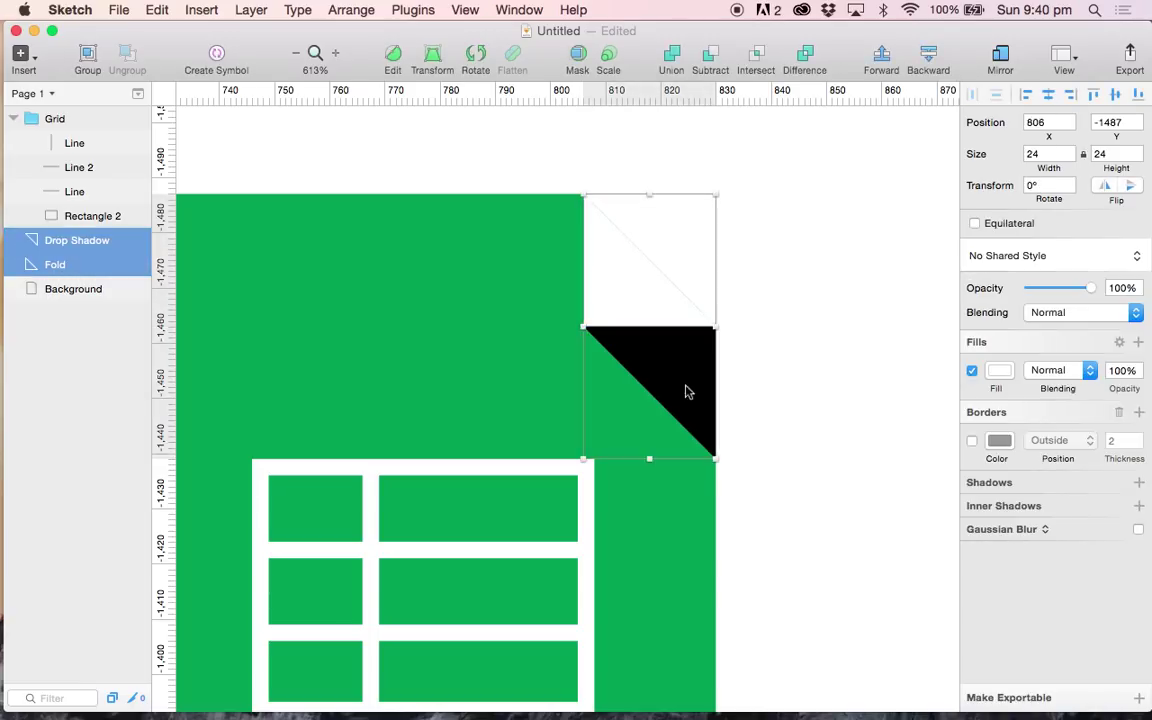
{"action": "left_click", "coordinate": [1118, 287]}
{"action": "type", "text": "40"}
{"action": "key", "text": "Return"}
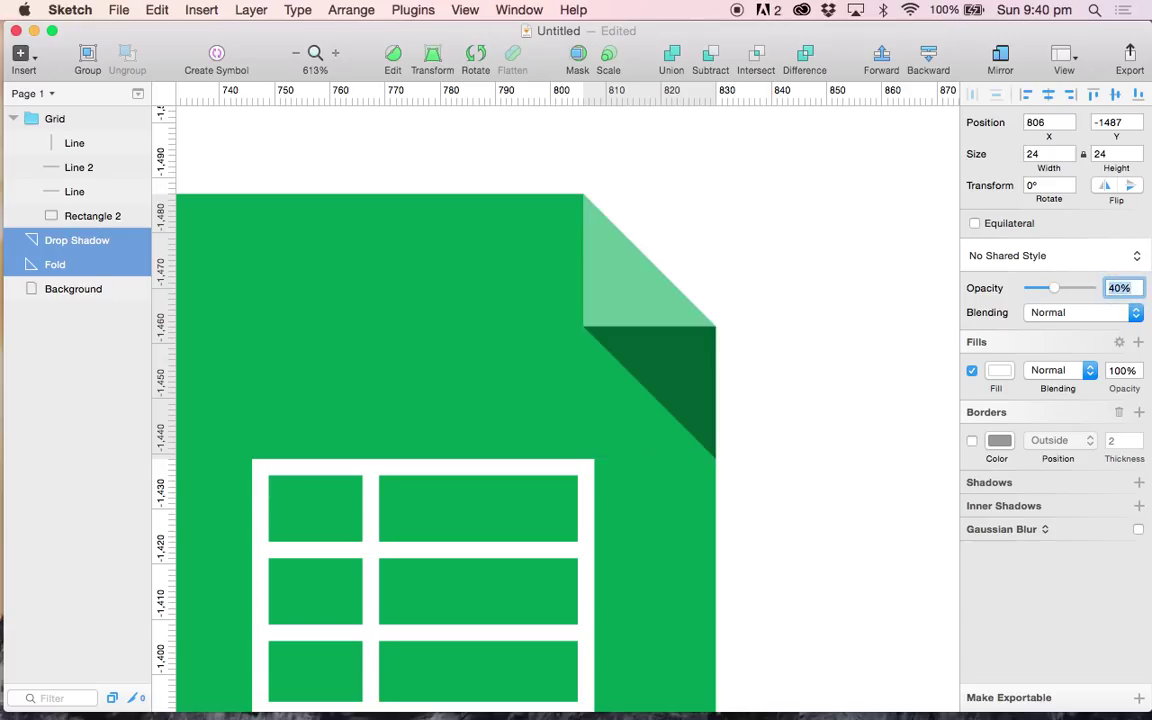
{"action": "left_click", "coordinate": [928, 411]}
Step: Select the green background and try a teal hue in its fill colour picker
{"action": "scroll", "coordinate": [928, 411], "scroll_direction": "down", "scroll_amount": 5}
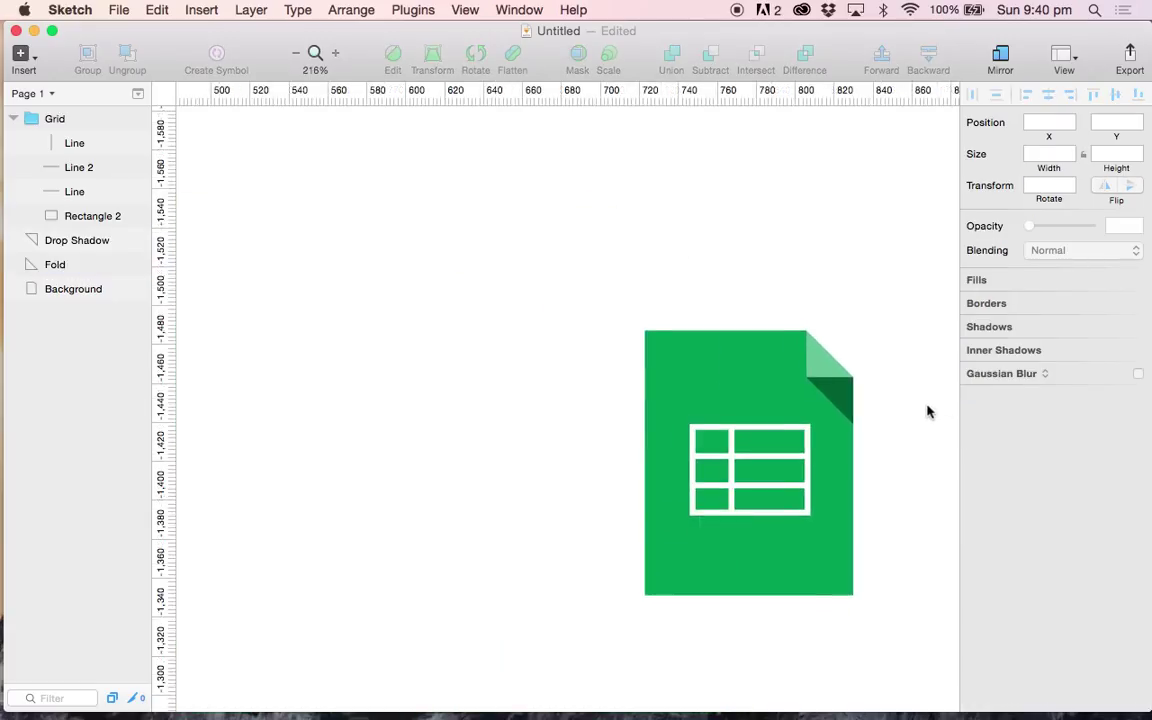
{"action": "scroll", "coordinate": [928, 411], "scroll_direction": "right", "scroll_amount": 2}
{"action": "scroll", "coordinate": [928, 411], "scroll_direction": "up", "scroll_amount": 3}
{"action": "scroll", "coordinate": [928, 411], "scroll_direction": "up", "scroll_amount": 3}
{"action": "scroll", "coordinate": [658, 399], "scroll_direction": "left", "scroll_amount": 3}
{"action": "left_click", "coordinate": [584, 305]}
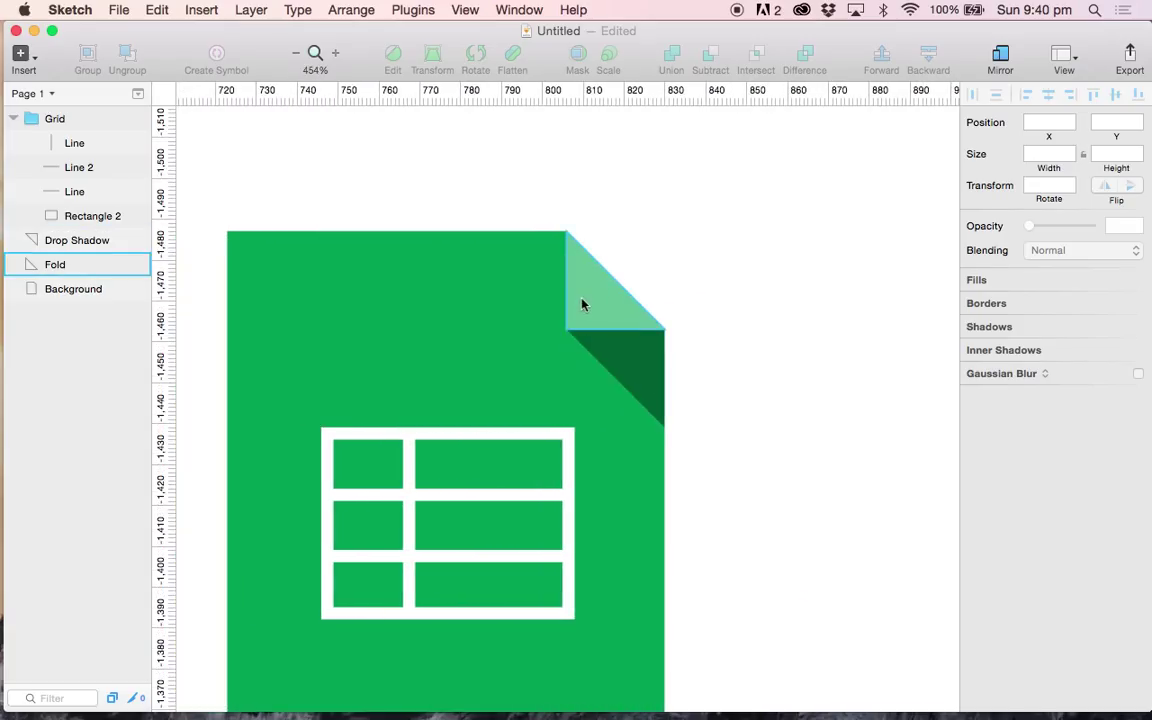
{"action": "left_click", "coordinate": [563, 282]}
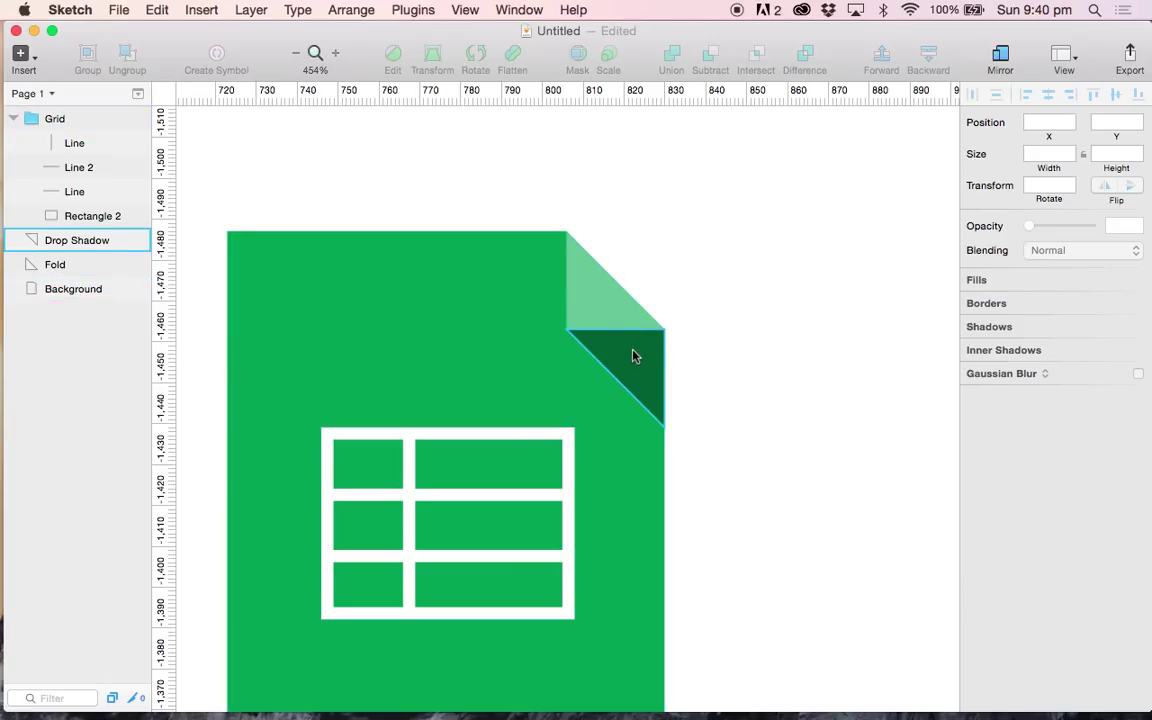
{"action": "left_click", "coordinate": [540, 382]}
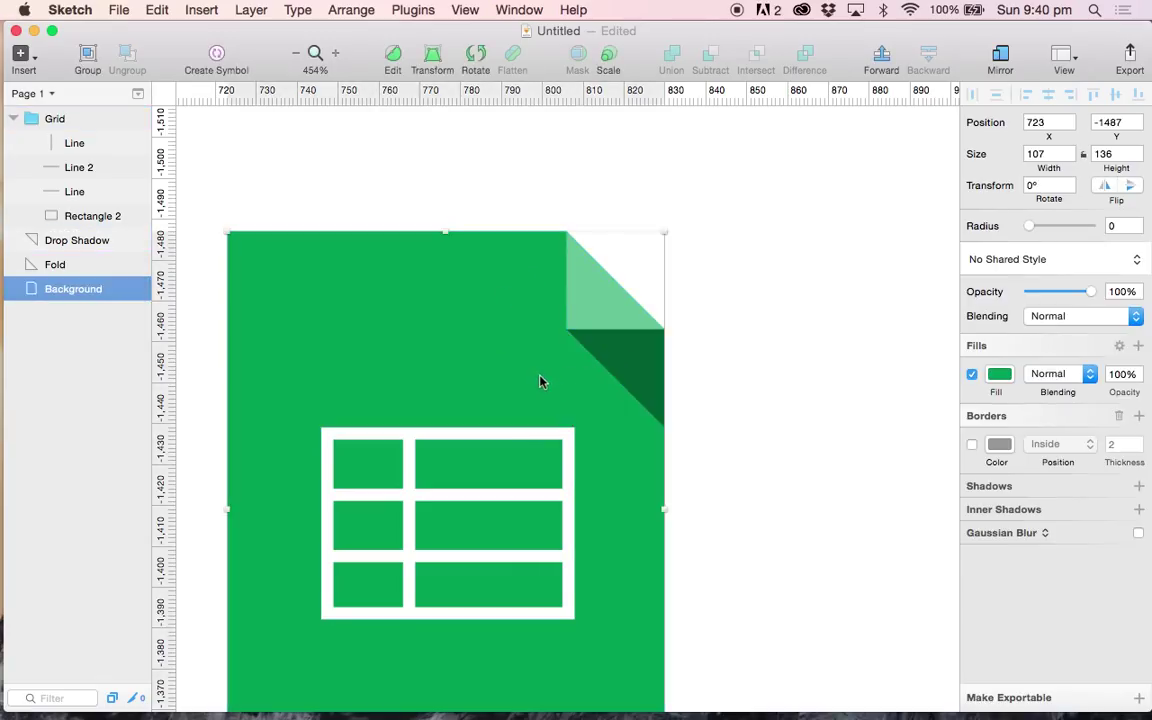
{"action": "left_click", "coordinate": [1000, 375]}
{"action": "left_click", "coordinate": [1062, 550]}
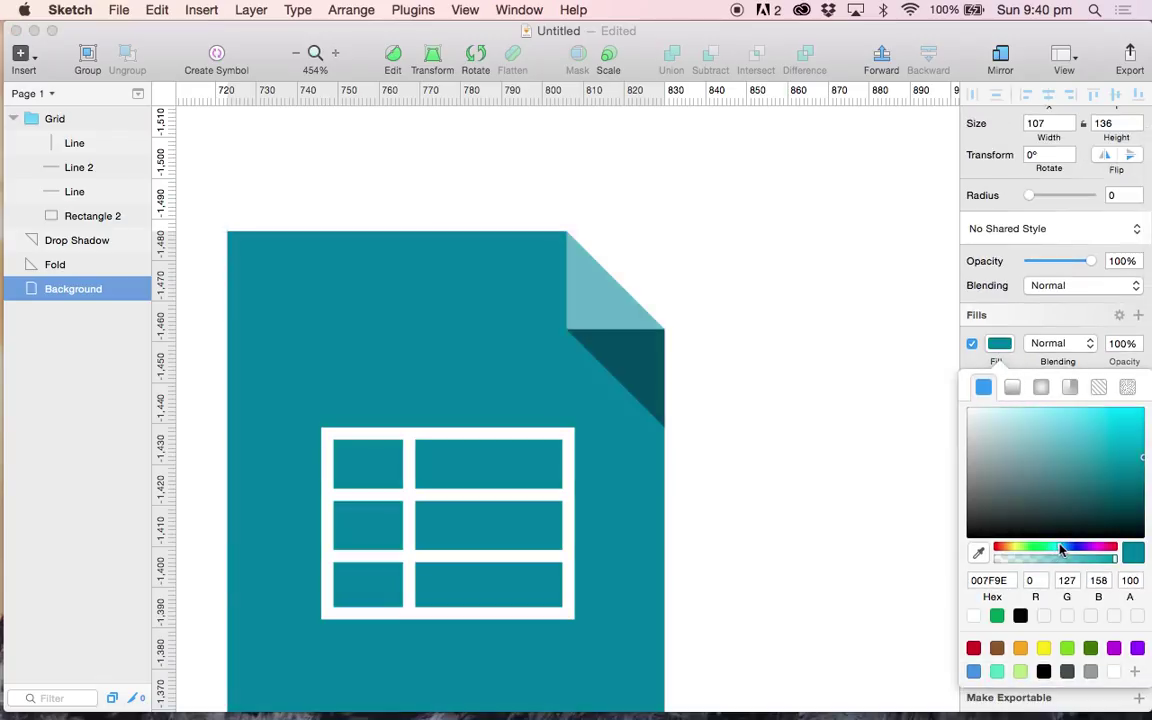
Step: Try blue and indigo hues, then return the background fill to green 009E54
{"action": "scroll", "coordinate": [866, 437], "scroll_direction": "down", "scroll_amount": 5}
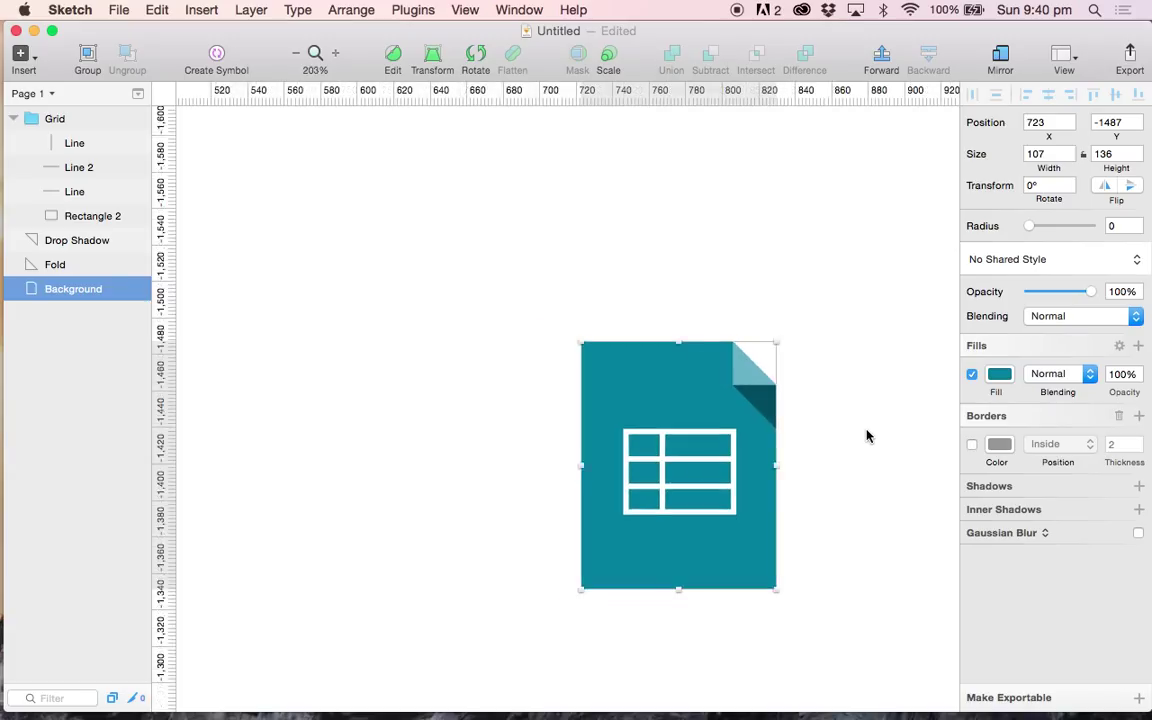
{"action": "scroll", "coordinate": [868, 437], "scroll_direction": "down", "scroll_amount": 1}
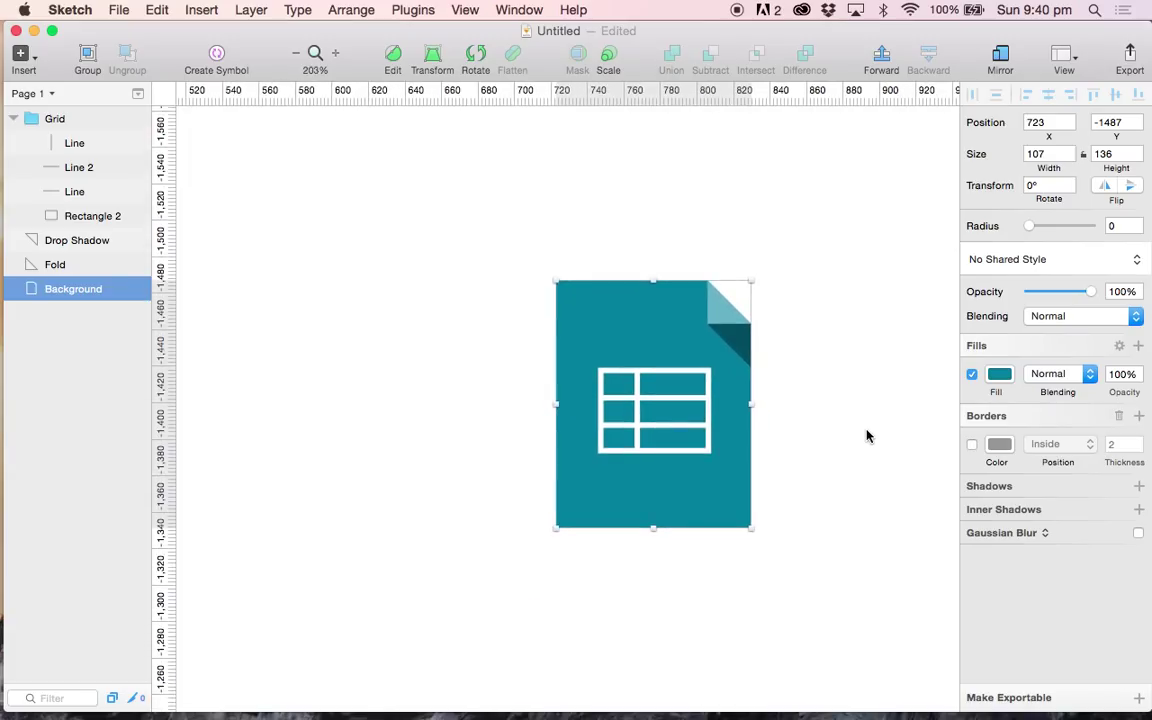
{"action": "left_click", "coordinate": [999, 375]}
{"action": "left_click", "coordinate": [1070, 548]}
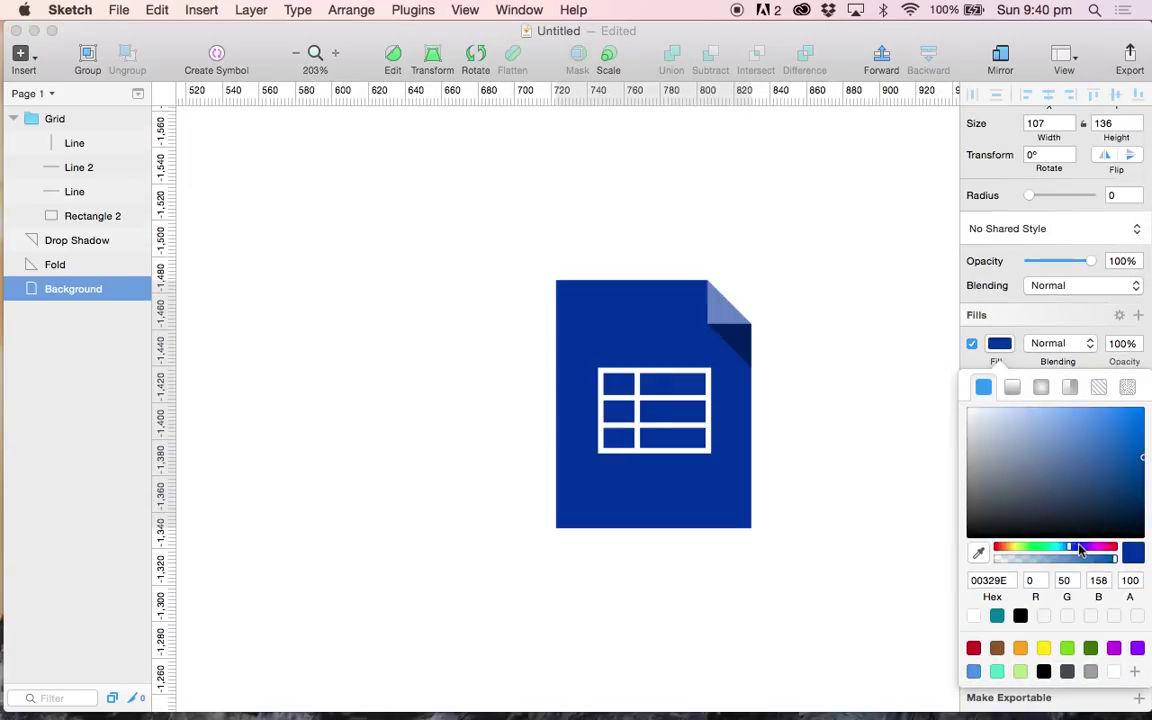
{"action": "left_click", "coordinate": [1079, 549]}
{"action": "left_click", "coordinate": [1032, 548]}
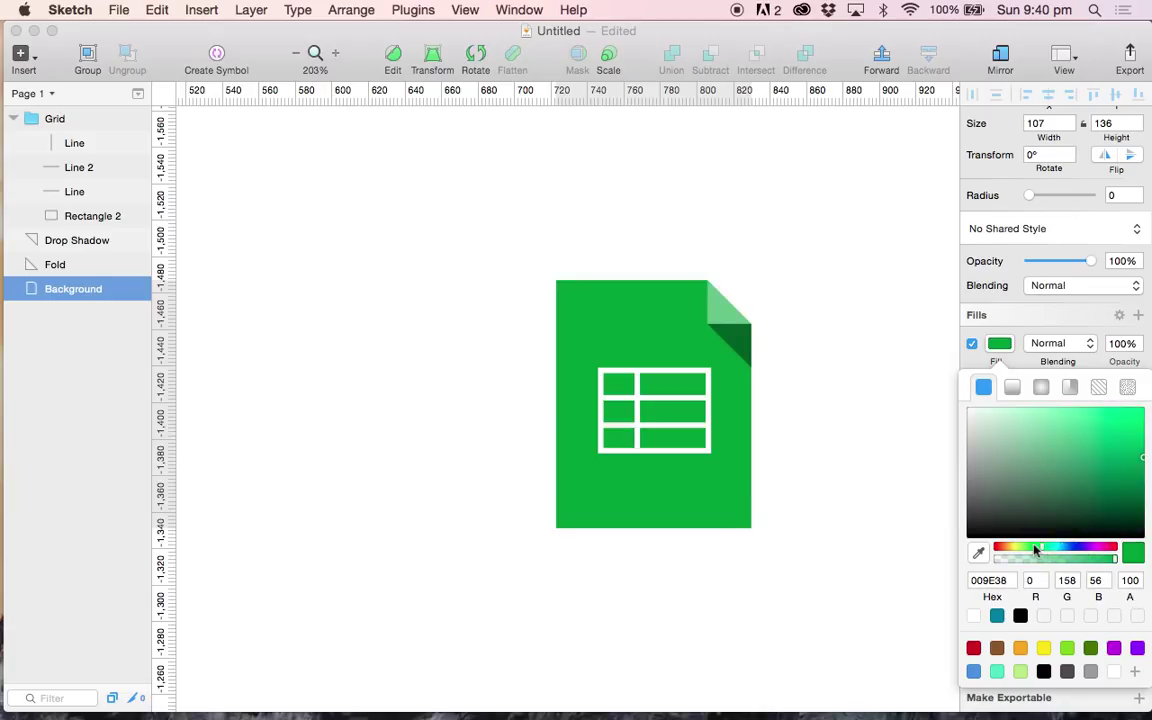
{"action": "left_click", "coordinate": [1045, 548]}
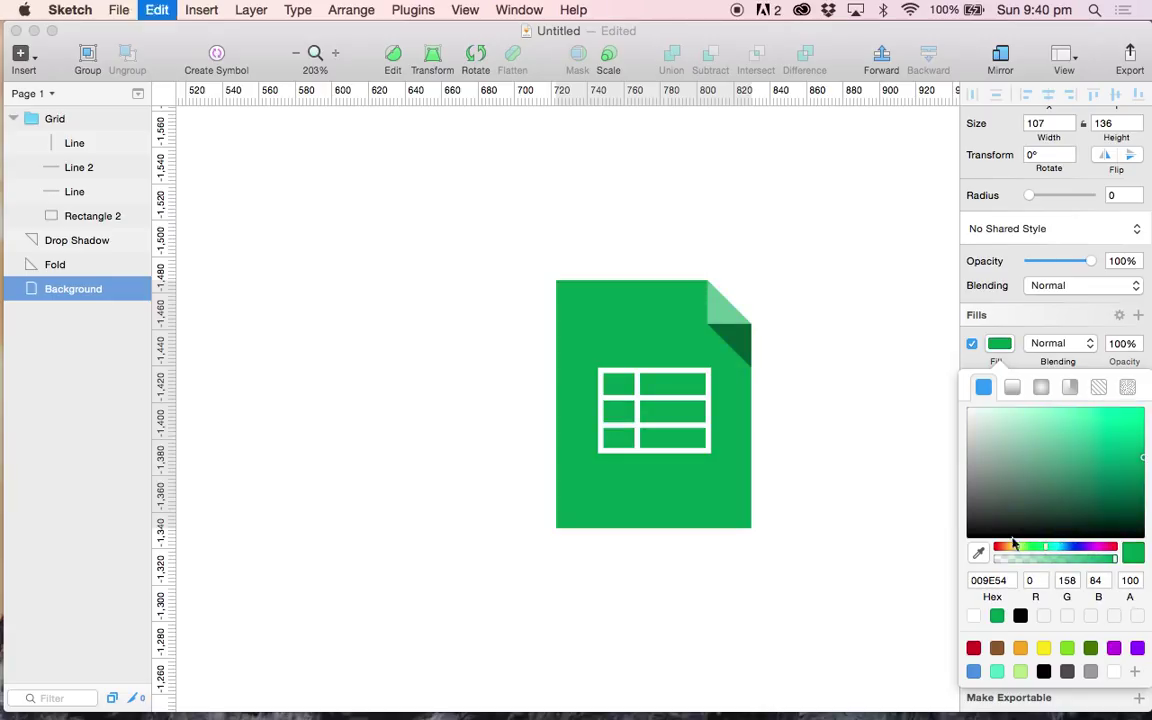
Step: Set both the fold and drop shadow triangles to 40% opacity
{"action": "left_click", "coordinate": [779, 365]}
{"action": "scroll", "coordinate": [779, 365], "scroll_direction": "up", "scroll_amount": 5}
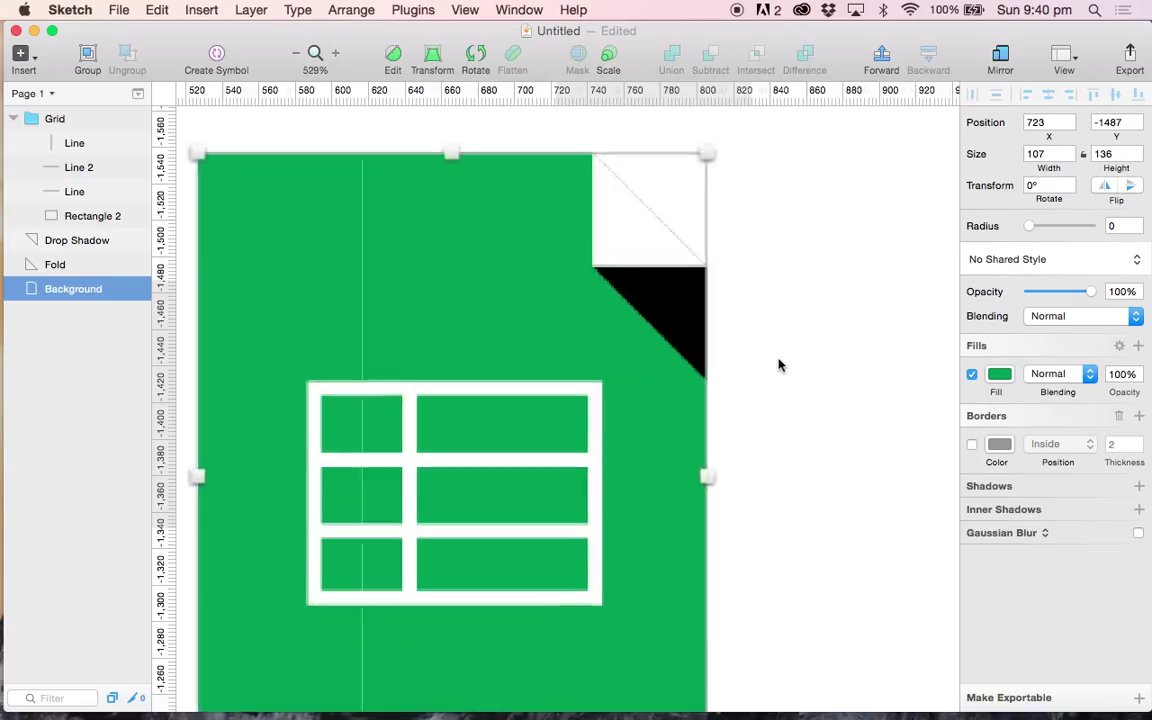
{"action": "left_click", "coordinate": [673, 309]}
{"action": "left_click", "coordinate": [633, 246], "text": "shift"}
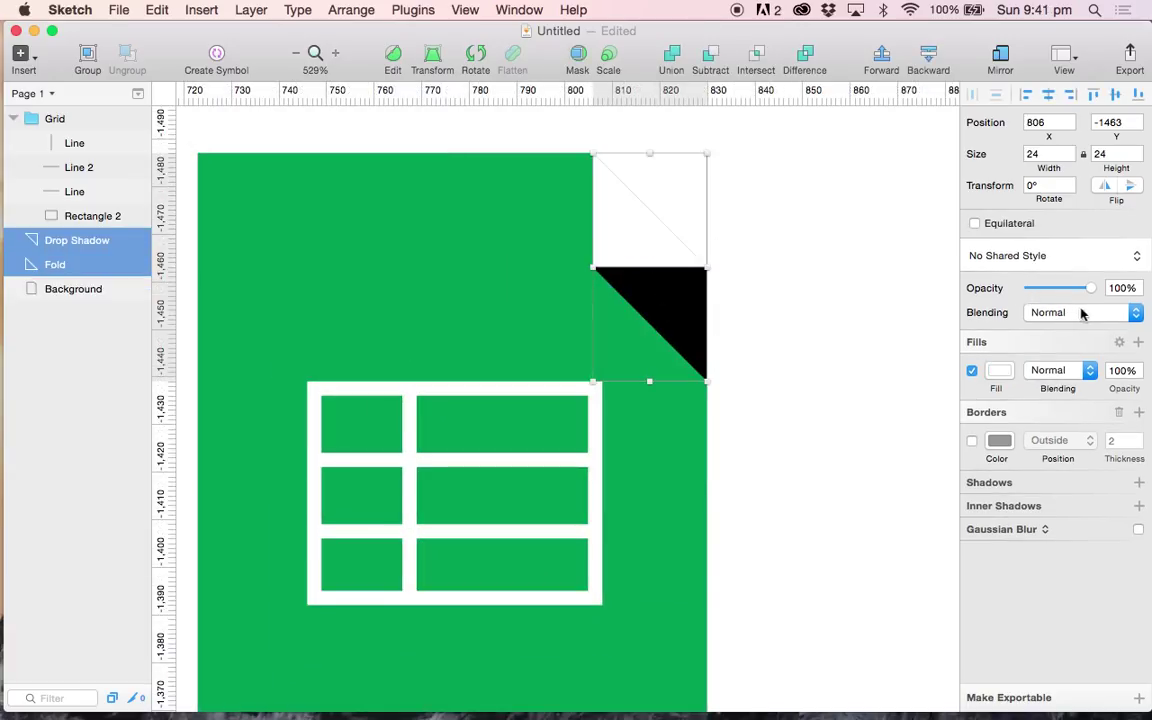
{"action": "left_click", "coordinate": [999, 378]}
{"action": "left_click", "coordinate": [995, 378]}
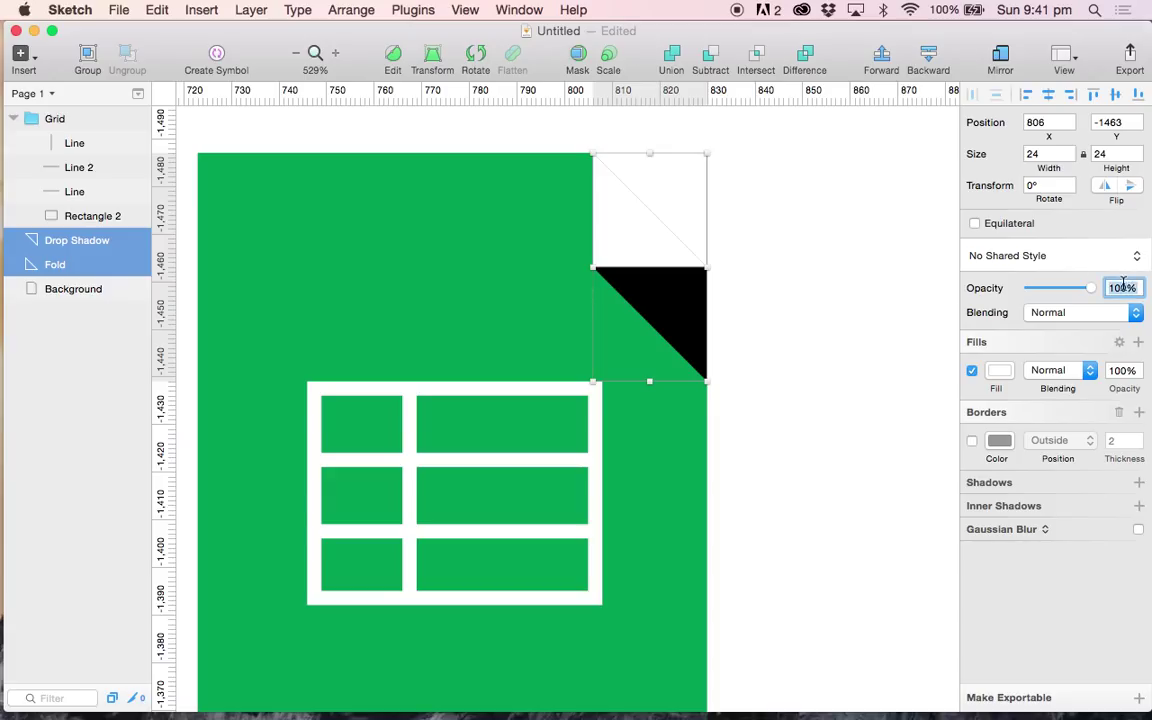
{"action": "type", "text": "40"}
{"action": "key", "text": "Return"}
Step: Lower the drop shadow's opacity to 30%
{"action": "left_click", "coordinate": [859, 345]}
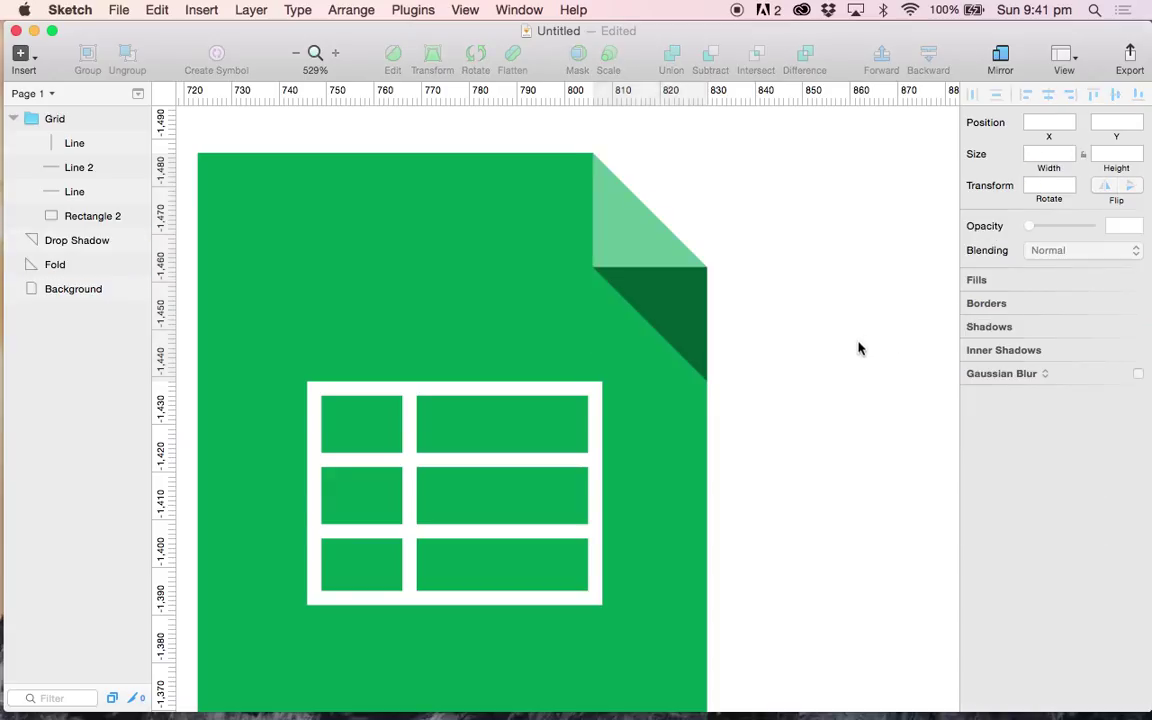
{"action": "scroll", "coordinate": [859, 348], "scroll_direction": "down", "scroll_amount": 3}
{"action": "left_click", "coordinate": [720, 319]}
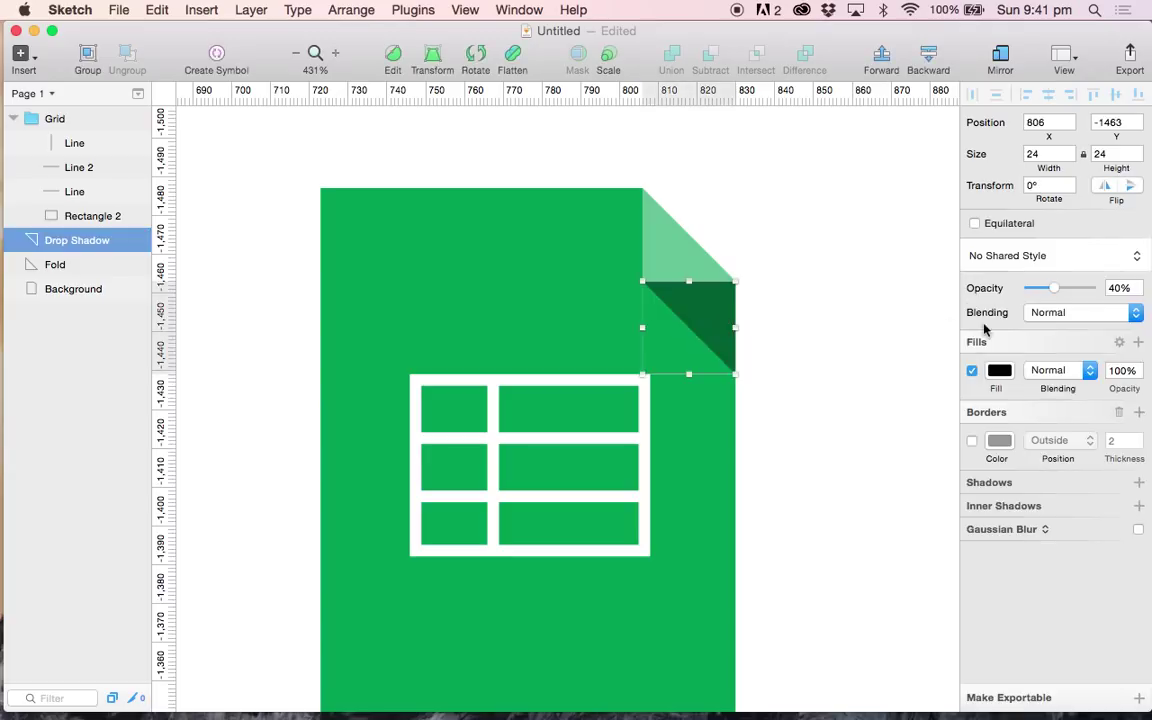
{"action": "left_click", "coordinate": [1116, 288]}
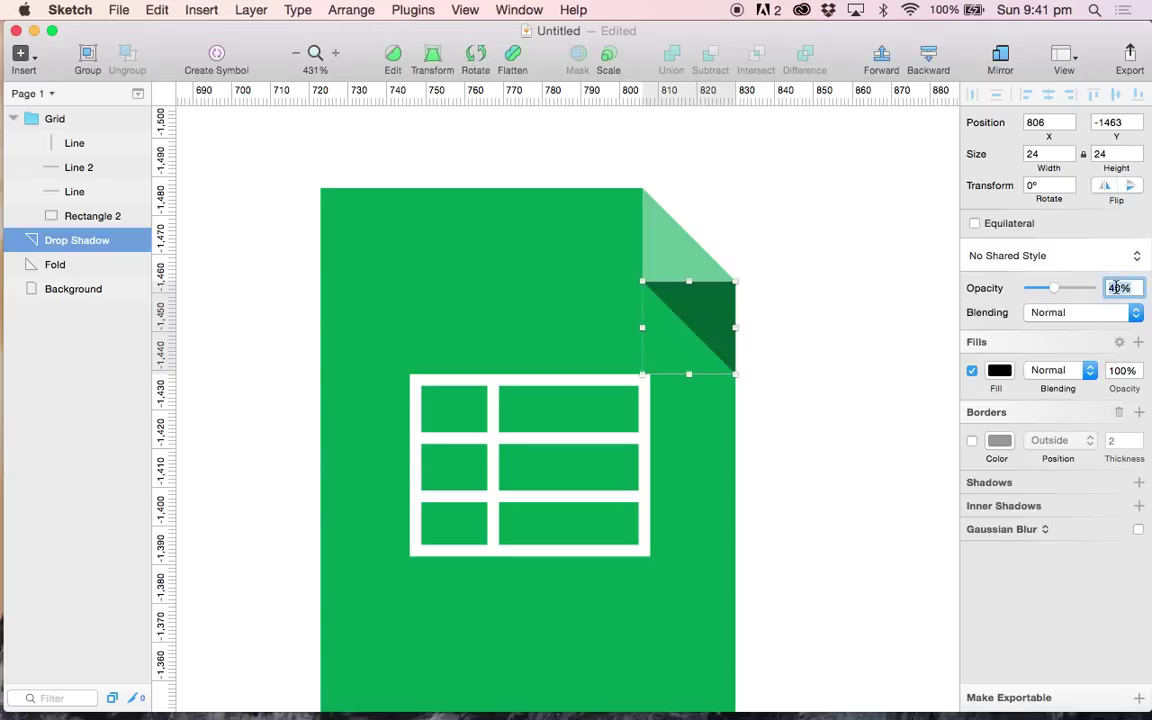
{"action": "type", "text": "30"}
{"action": "key", "text": "Return"}
Step: Raise the fold triangle's opacity to 45%
{"action": "left_click", "coordinate": [887, 270]}
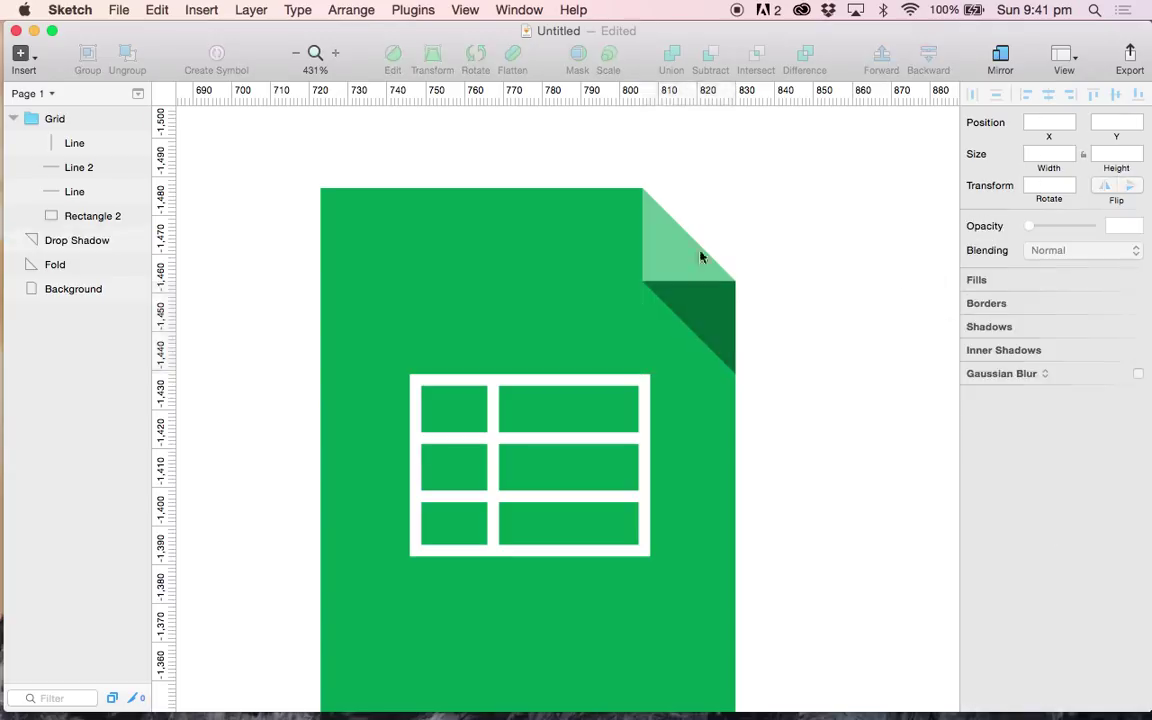
{"action": "left_click", "coordinate": [688, 257]}
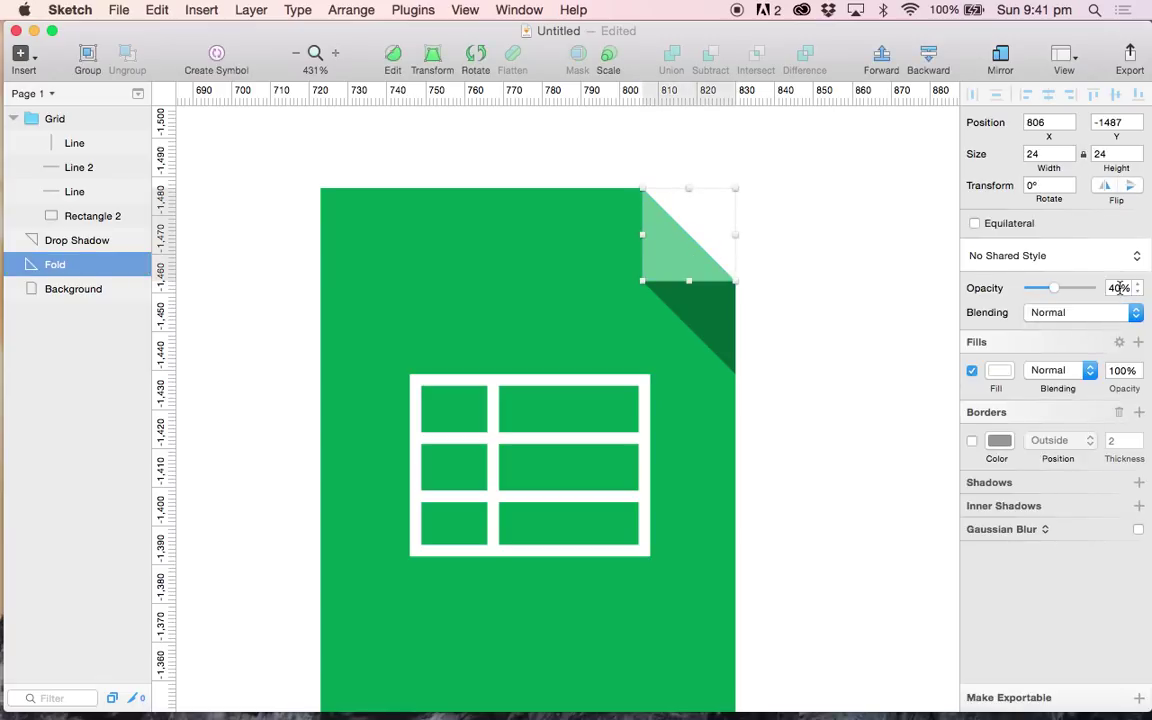
{"action": "left_click", "coordinate": [1120, 288]}
{"action": "type", "text": "45"}
{"action": "key", "text": "Return"}
Step: Reselect the fold and drop shadow to check their new opacities
{"action": "left_click", "coordinate": [837, 360]}
{"action": "left_click", "coordinate": [672, 260]}
{"action": "left_click", "coordinate": [724, 329]}
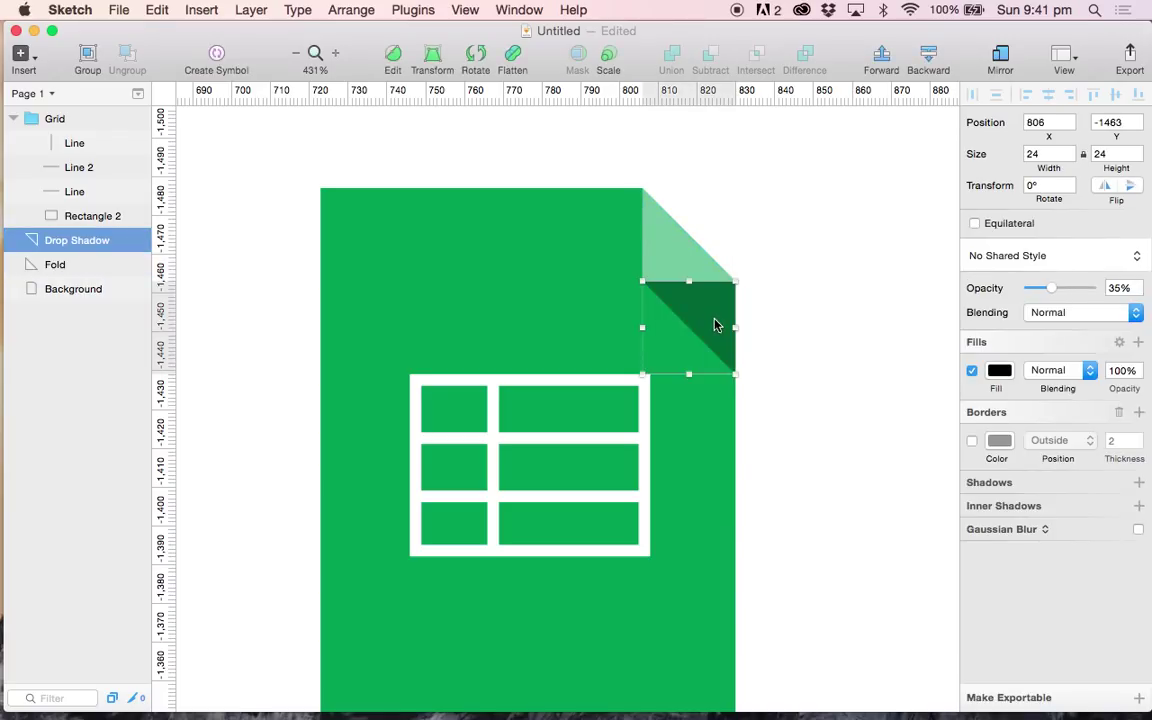
{"action": "left_click", "coordinate": [805, 378]}
{"action": "scroll", "coordinate": [805, 378], "scroll_direction": "down", "scroll_amount": 4}
Step: Collapse the Grid group's layers and select the Grid together with the Background
{"action": "left_click", "coordinate": [658, 418]}
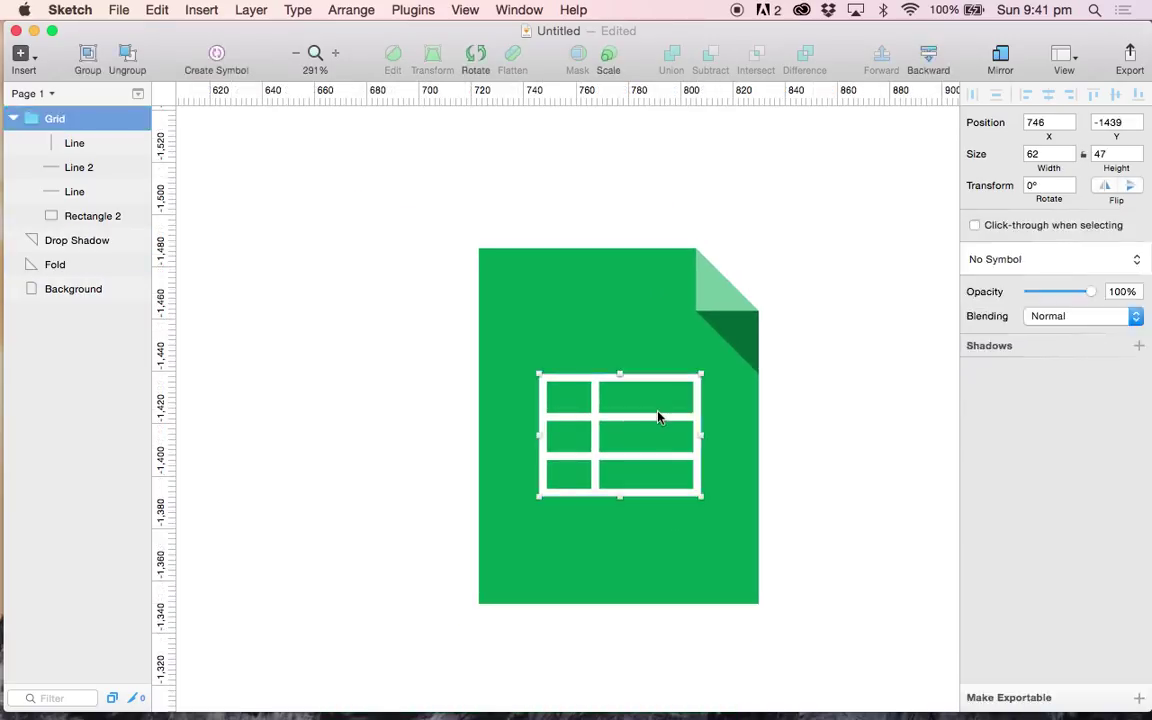
{"action": "mouse_move", "coordinate": [66, 114]}
{"action": "left_click", "coordinate": [12, 117]}
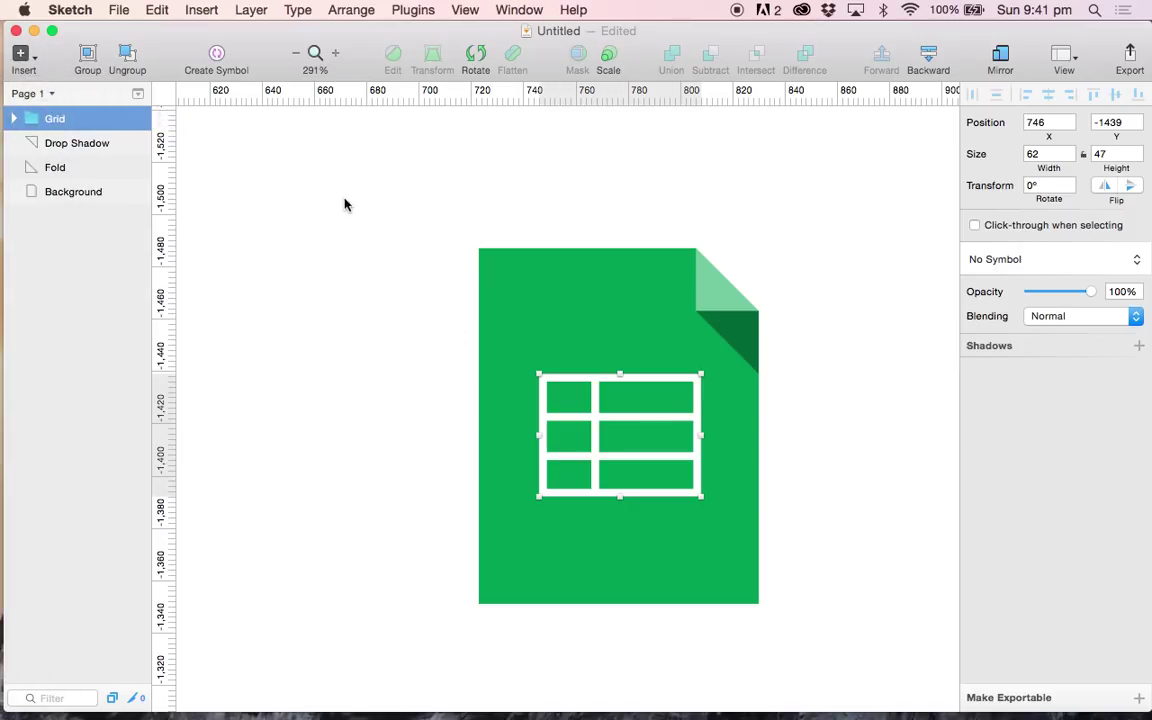
{"action": "left_click", "coordinate": [352, 283]}
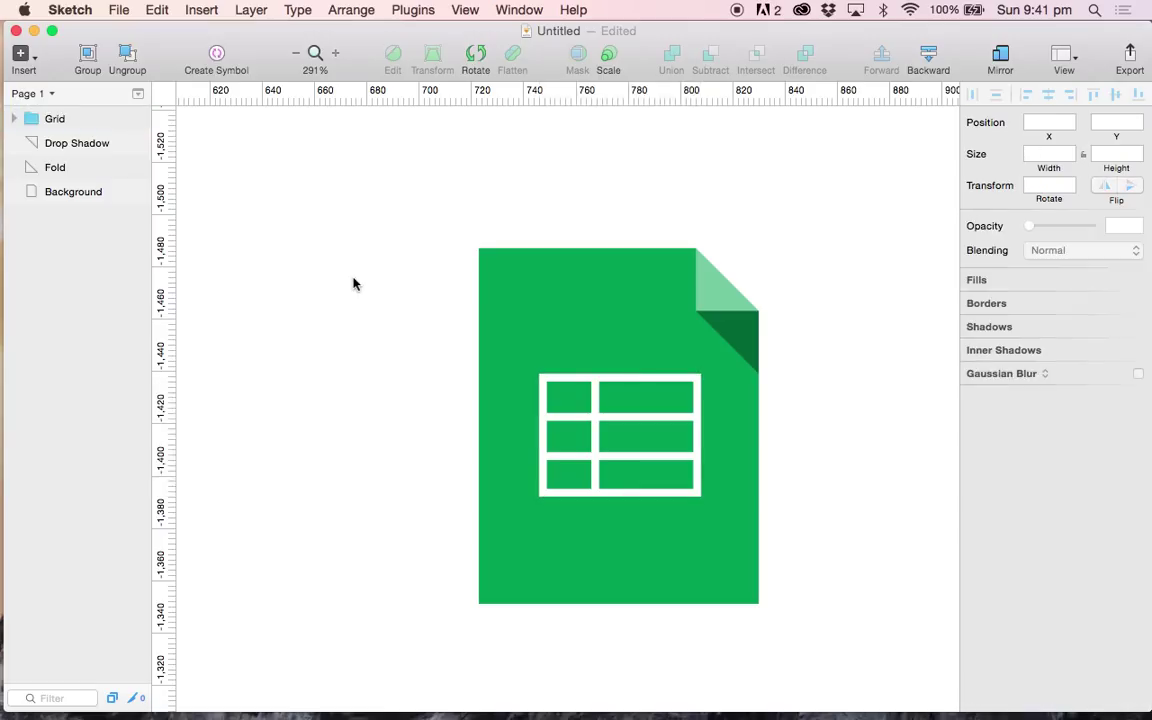
{"action": "left_click", "coordinate": [89, 119]}
{"action": "left_click", "coordinate": [78, 191], "text": "shift"}
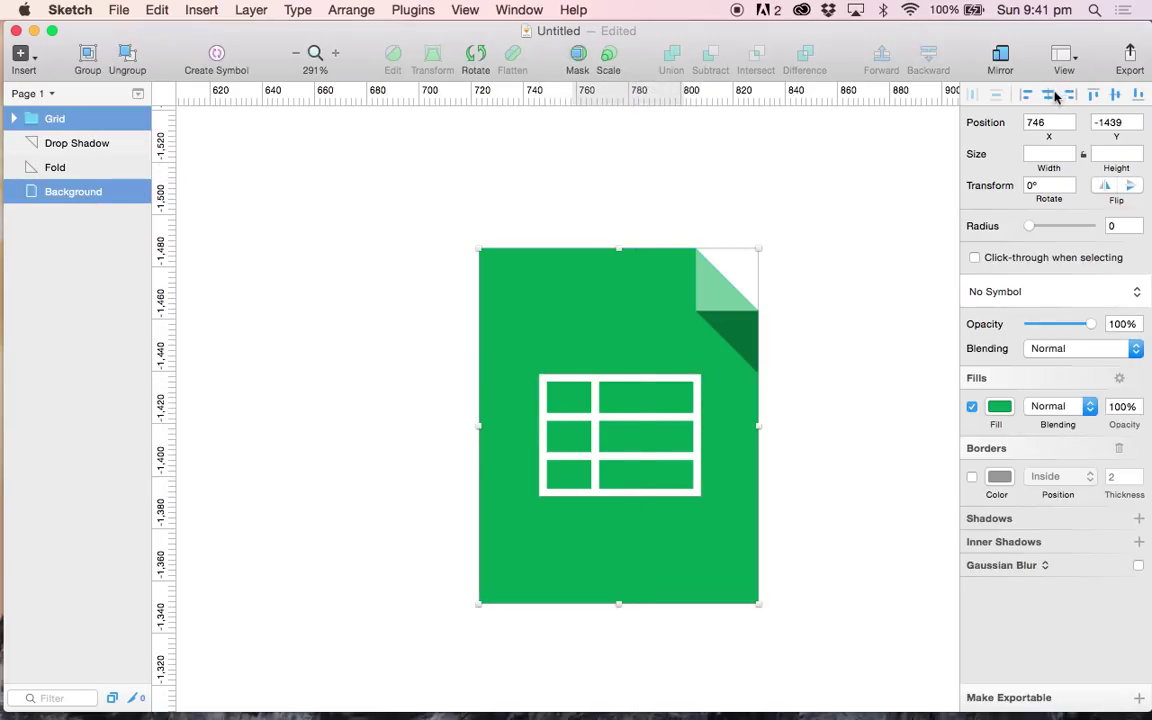
Step: Align the grid vertically on the background and check its 44 and 45 spacing
{"action": "left_click", "coordinate": [1114, 95]}
{"action": "left_click", "coordinate": [899, 226]}
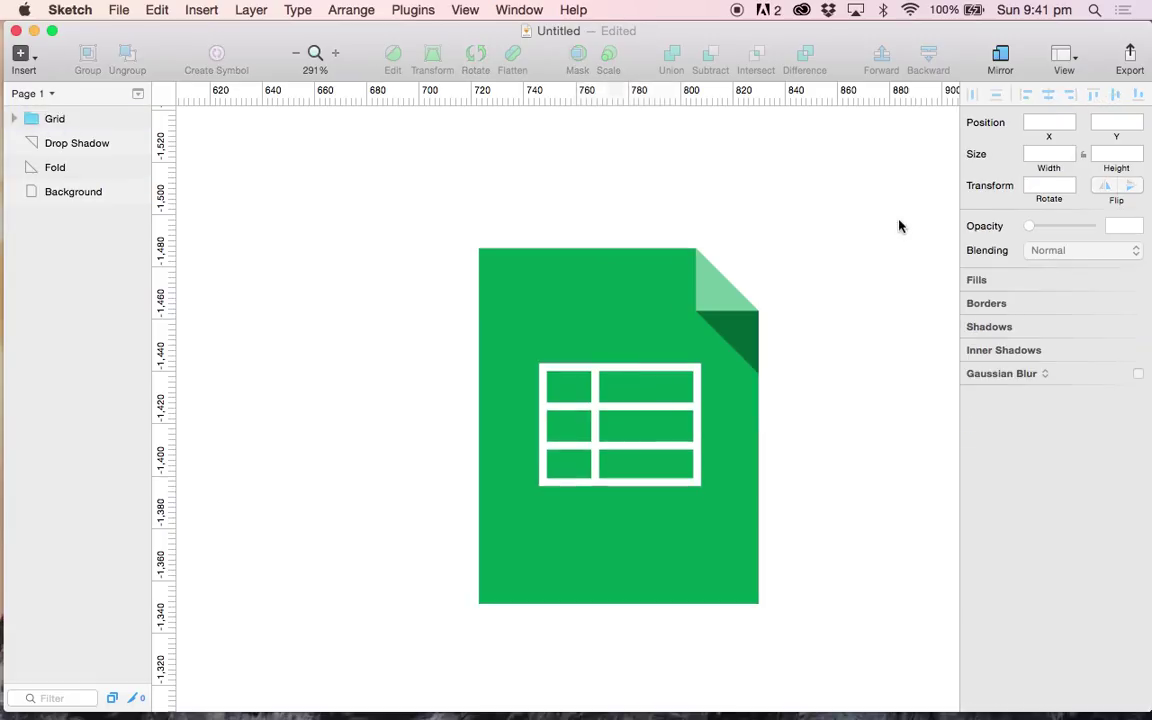
{"action": "left_click", "coordinate": [674, 411]}
{"action": "key", "text": "alt"}
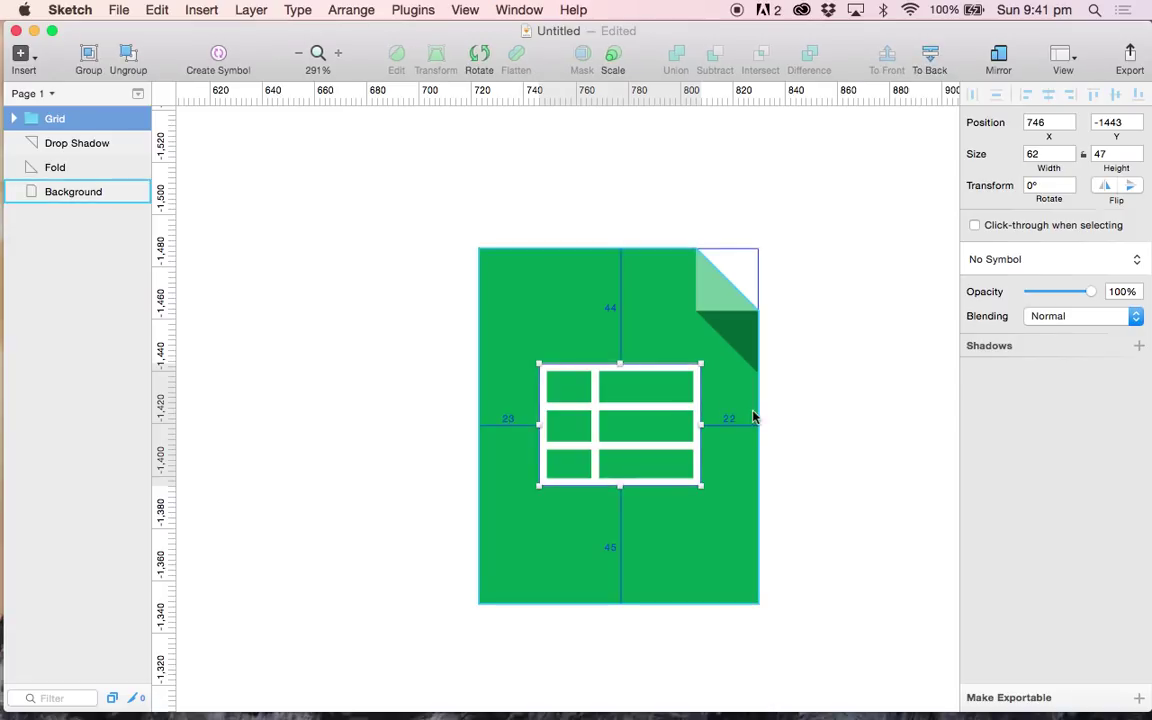
Step: Change the green background's width to 106
{"action": "left_click", "coordinate": [489, 360]}
{"action": "left_click", "coordinate": [397, 316]}
{"action": "left_click", "coordinate": [494, 321]}
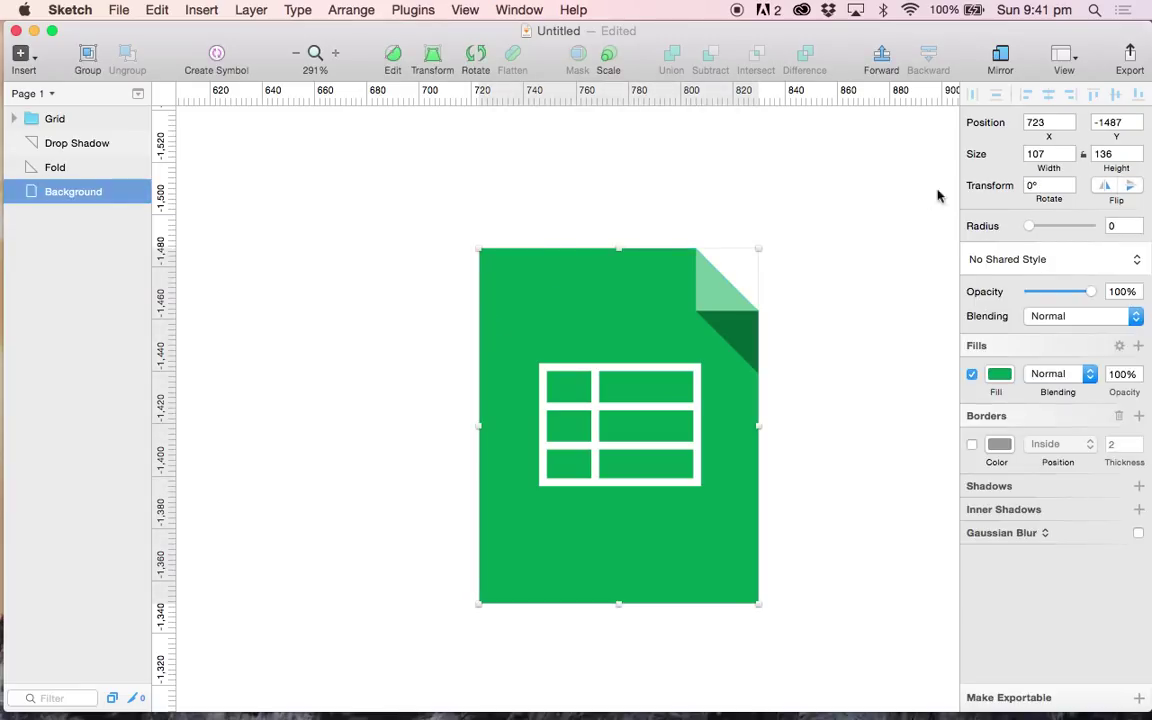
{"action": "left_click", "coordinate": [1055, 154]}
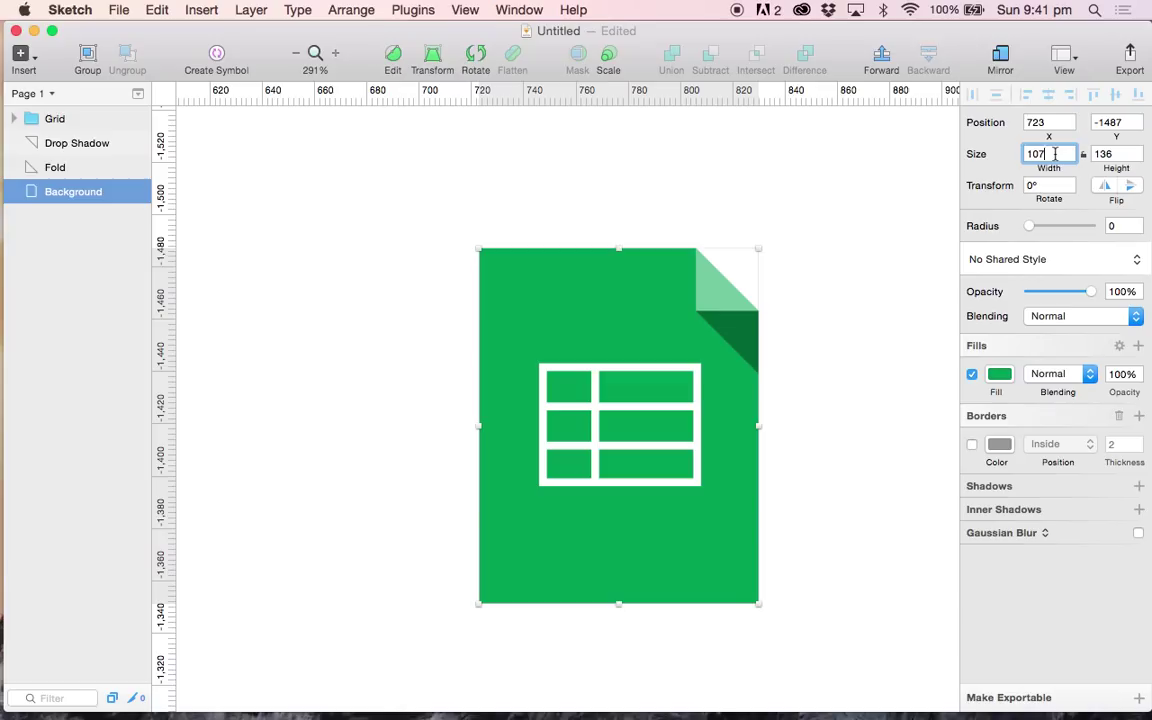
{"action": "key", "text": "BackSpace"}
{"action": "type", "text": "6"}
{"action": "key", "text": "Return"}
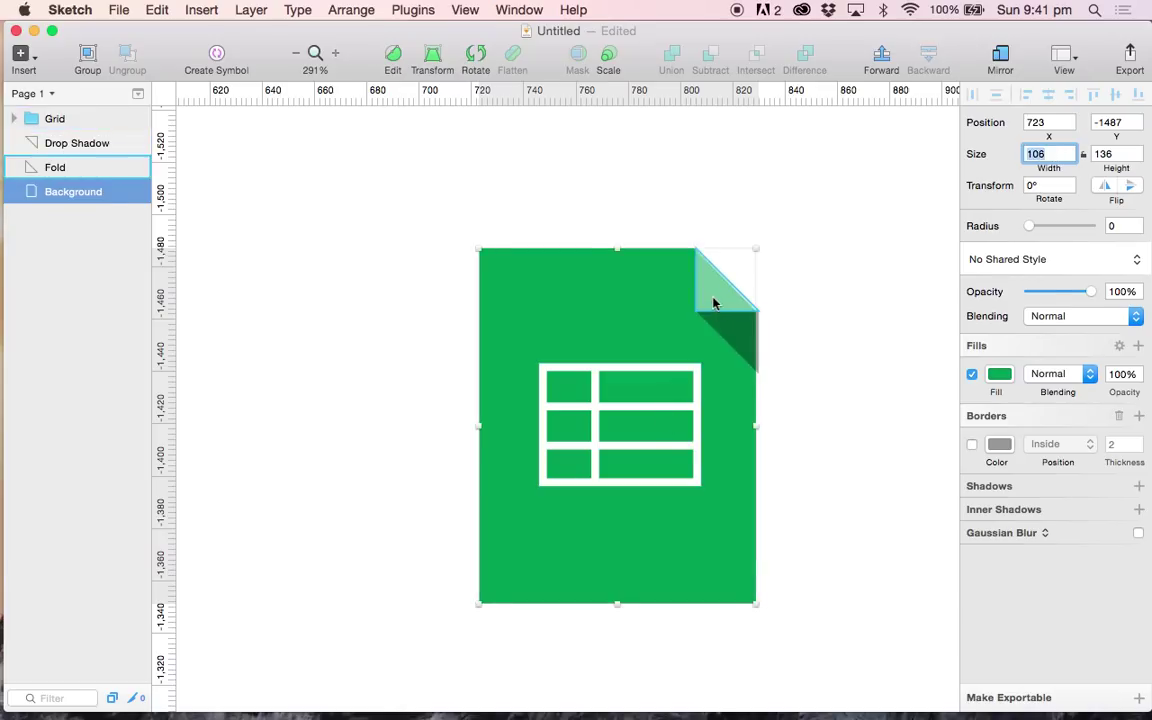
Step: Select the Grid with the Background and align the grid horizontally on it
{"action": "left_click", "coordinate": [713, 303]}
{"action": "left_click", "coordinate": [733, 334], "text": "shift"}
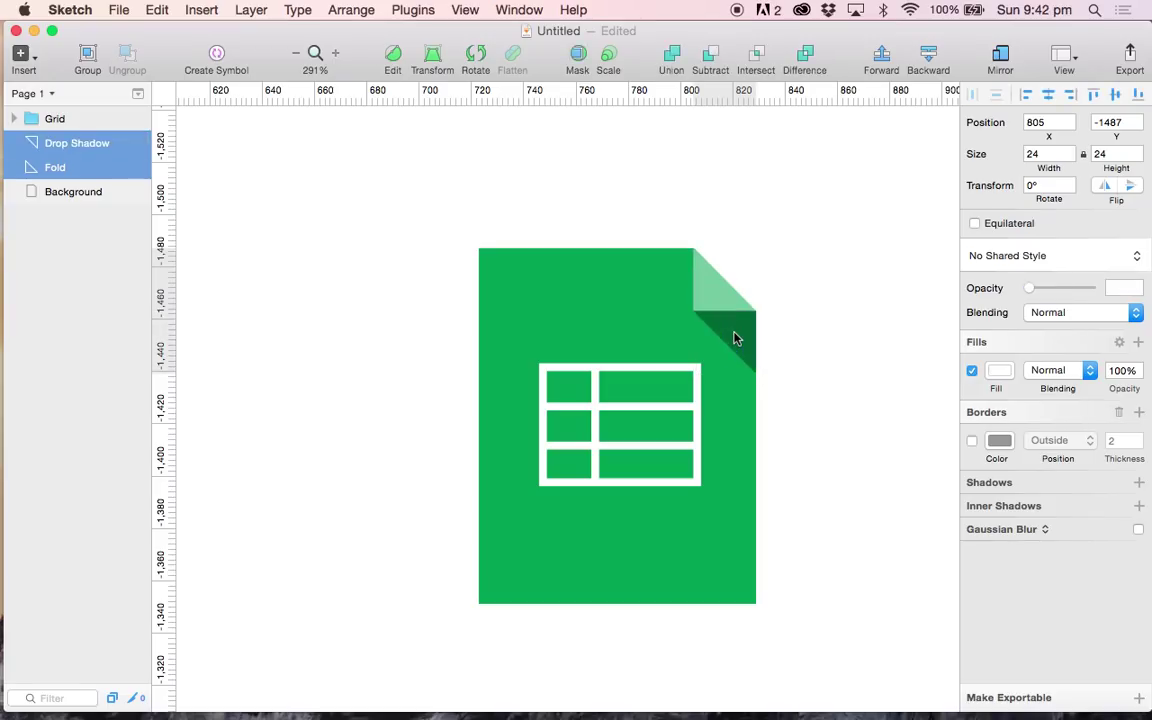
{"action": "left_click", "coordinate": [525, 396]}
{"action": "left_click", "coordinate": [553, 406]}
{"action": "key", "text": "alt"}
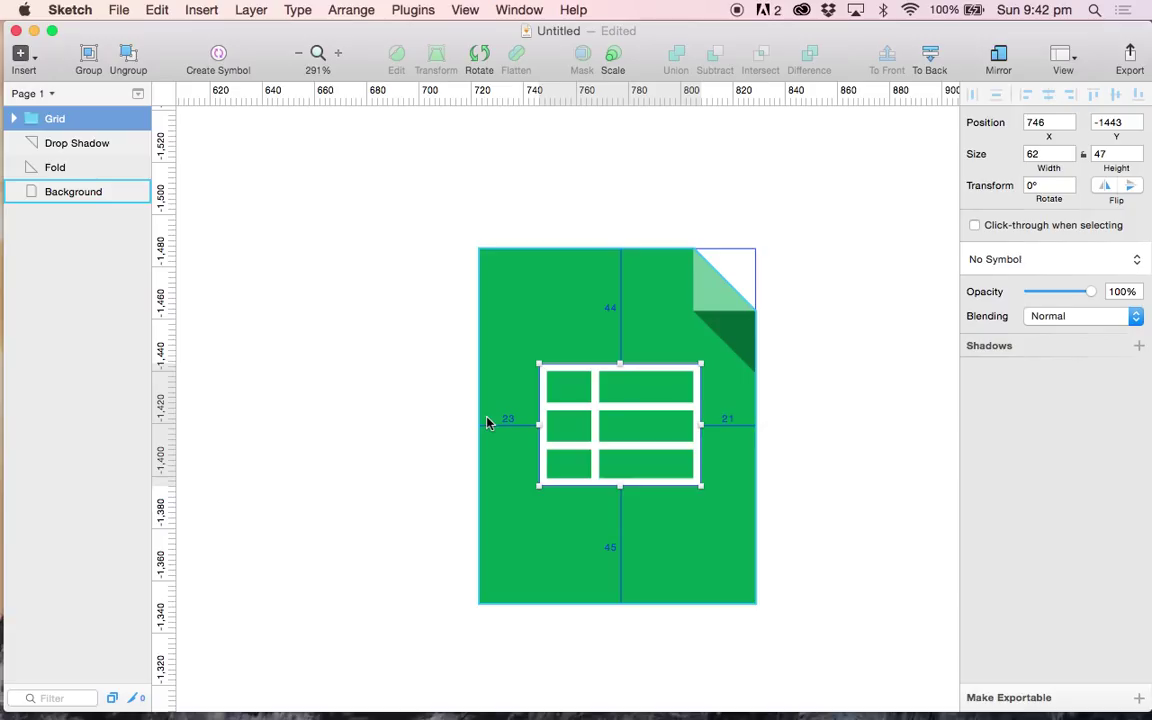
{"action": "left_click", "coordinate": [509, 403], "text": "shift"}
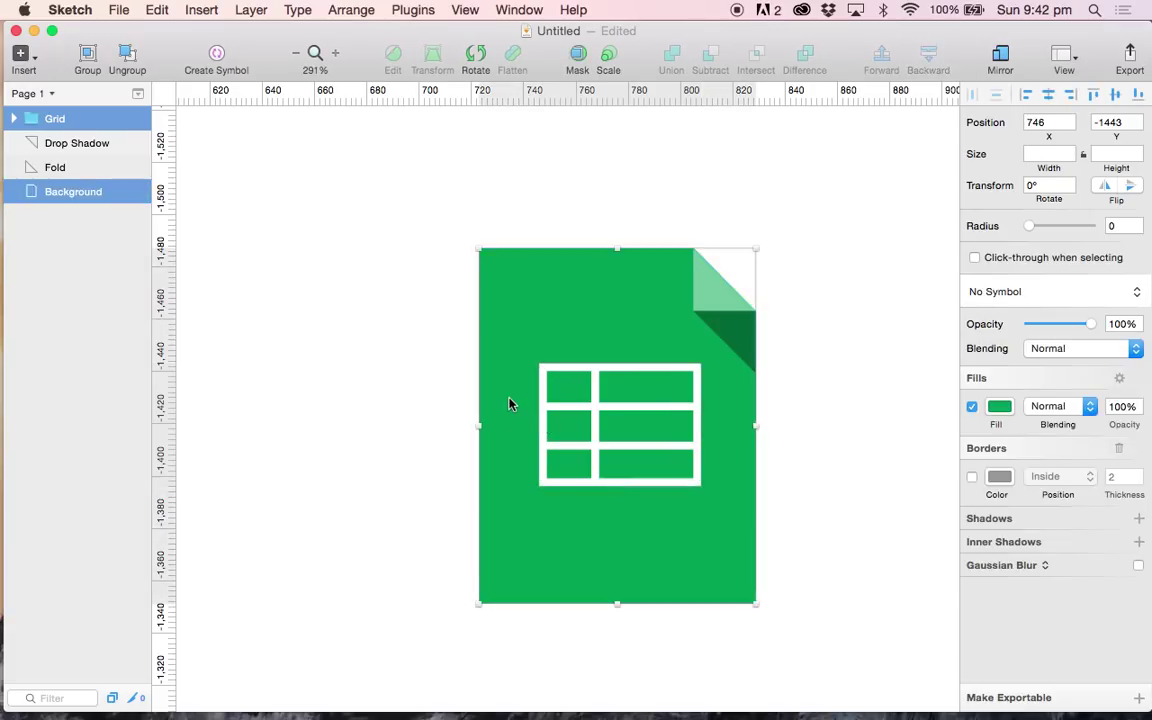
{"action": "left_click", "coordinate": [1050, 97]}
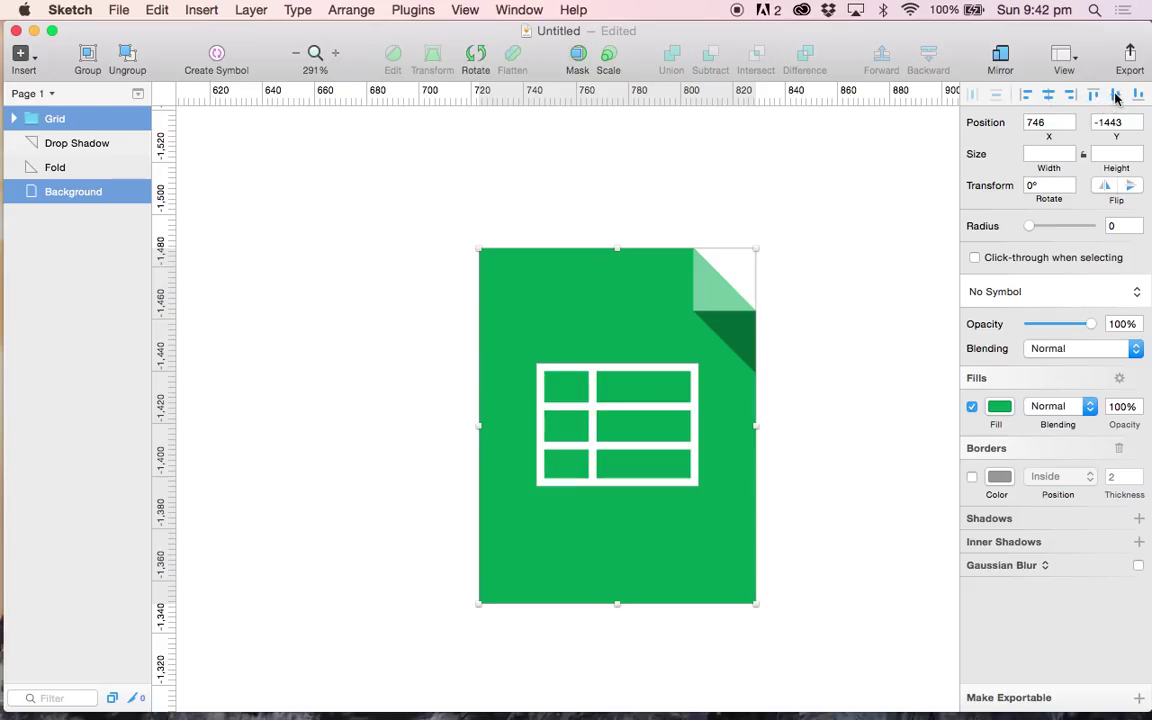
Step: Verify the grid sits 22 from each side of the background, then deselect
{"action": "left_click", "coordinate": [813, 393]}
{"action": "left_click", "coordinate": [697, 412]}
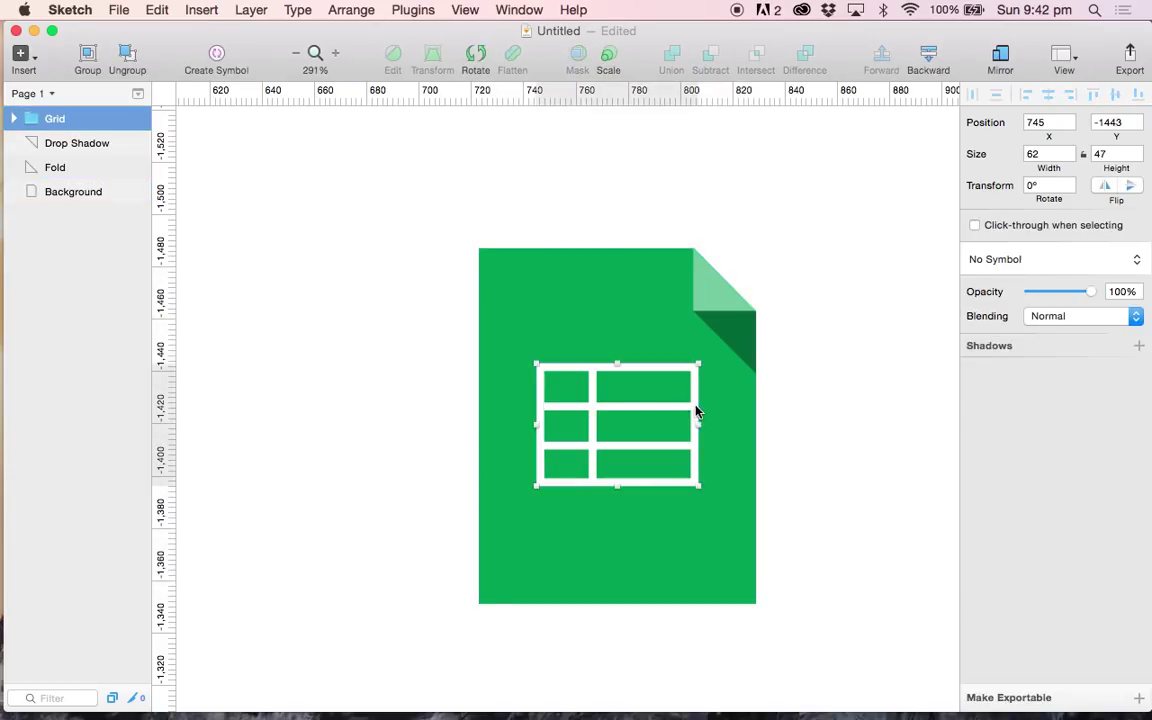
{"action": "key", "text": "alt"}
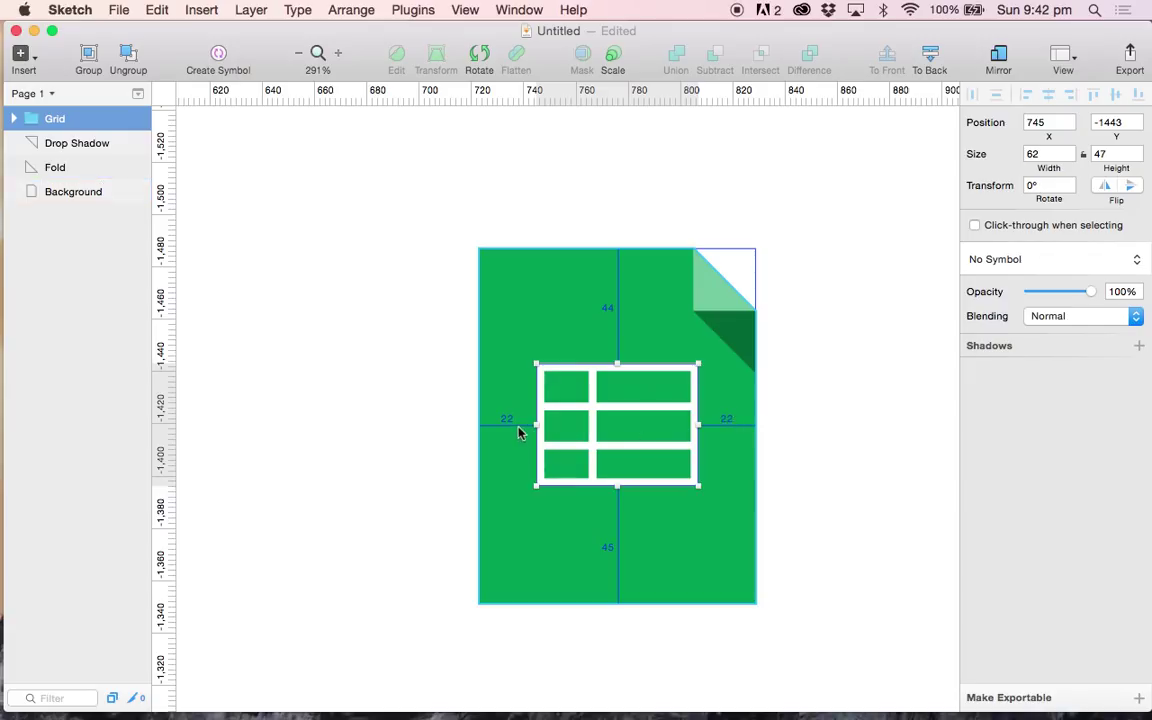
{"action": "left_click", "coordinate": [530, 327]}
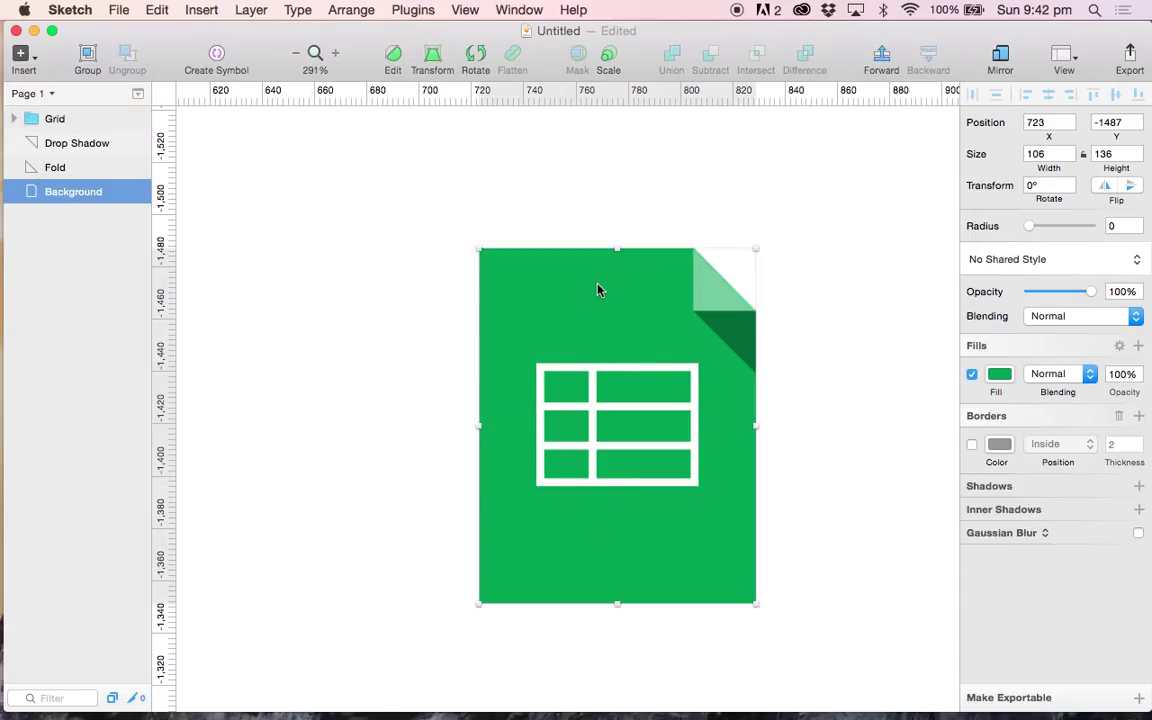
{"action": "left_click", "coordinate": [597, 375]}
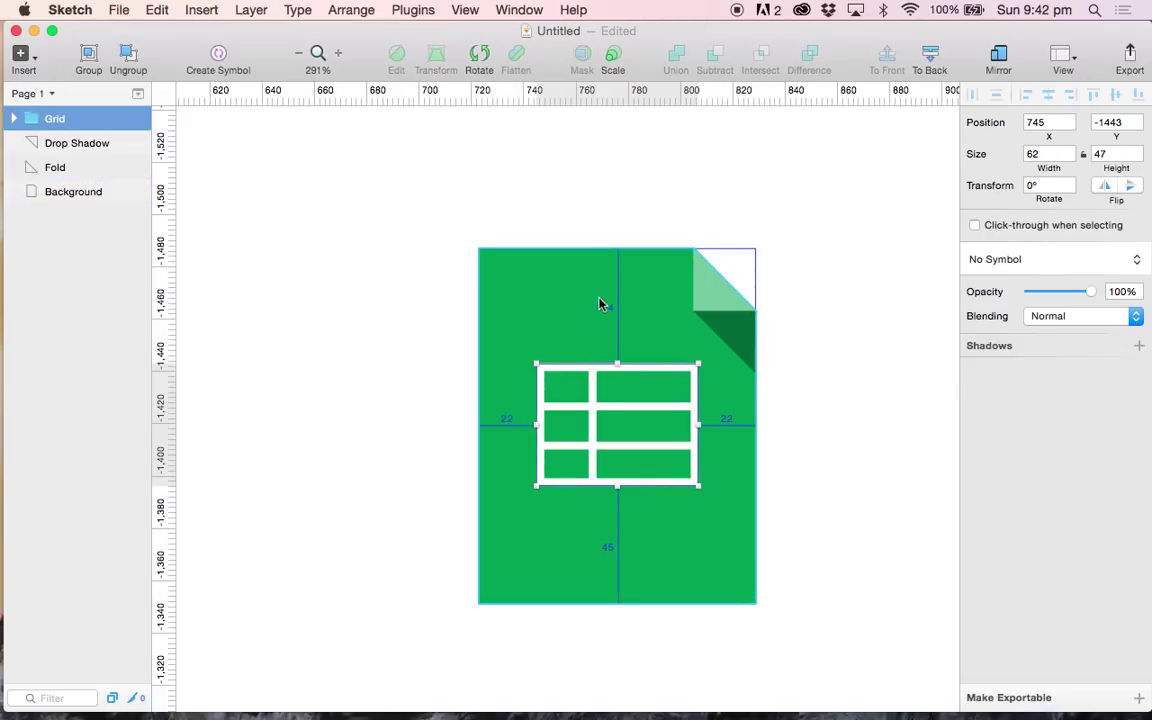
{"action": "key", "text": "Escape"}
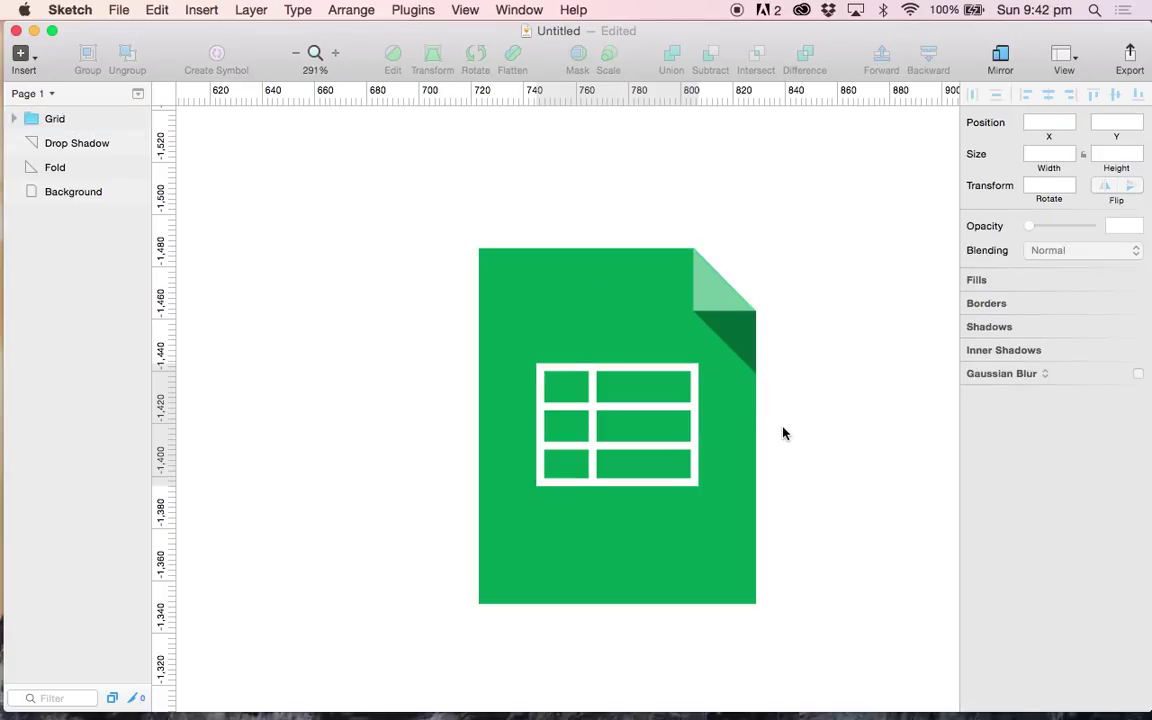
Step: Zoom in and expand the Grid group in the Layers list
{"action": "scroll", "coordinate": [740, 465], "scroll_direction": "up", "scroll_amount": 5}
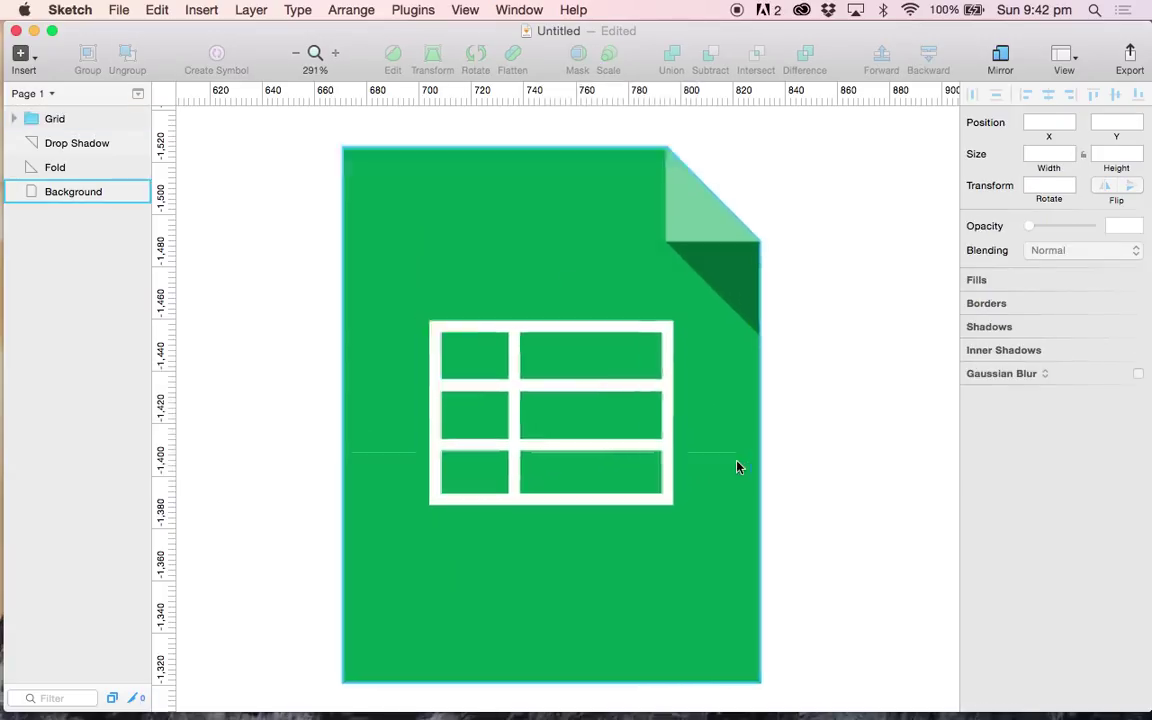
{"action": "scroll", "coordinate": [738, 467], "scroll_direction": "left", "scroll_amount": 1}
{"action": "left_click", "coordinate": [714, 422]}
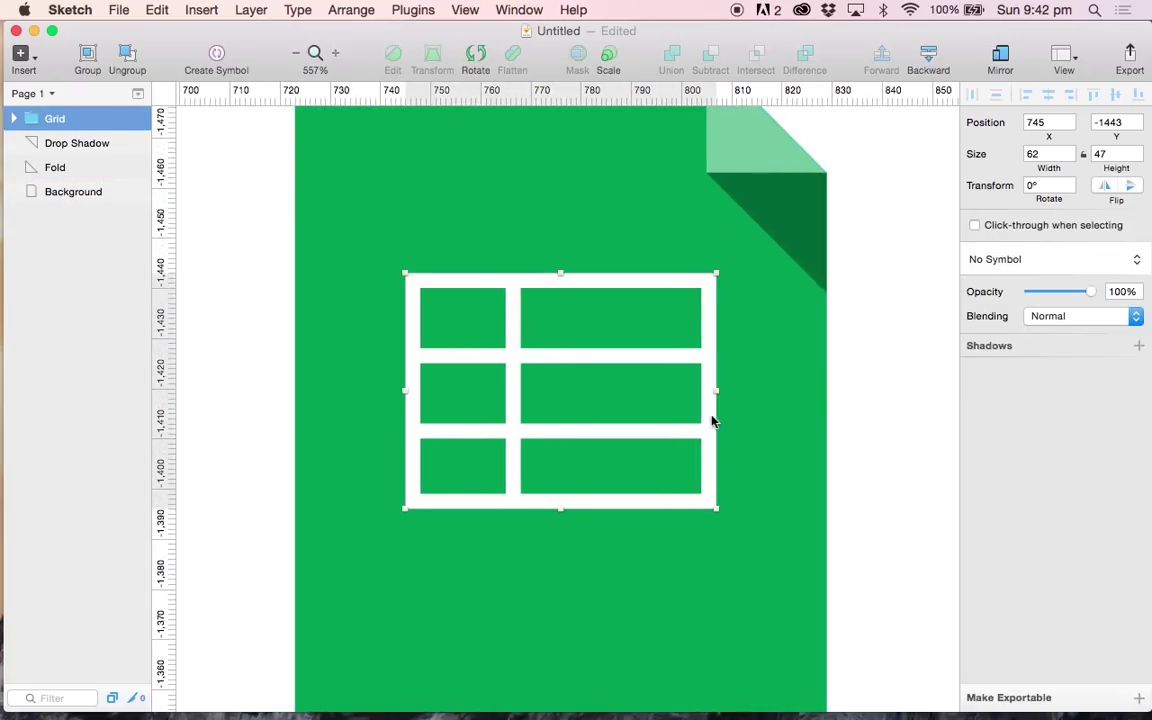
{"action": "scroll", "coordinate": [653, 317], "scroll_direction": "up", "scroll_amount": 4}
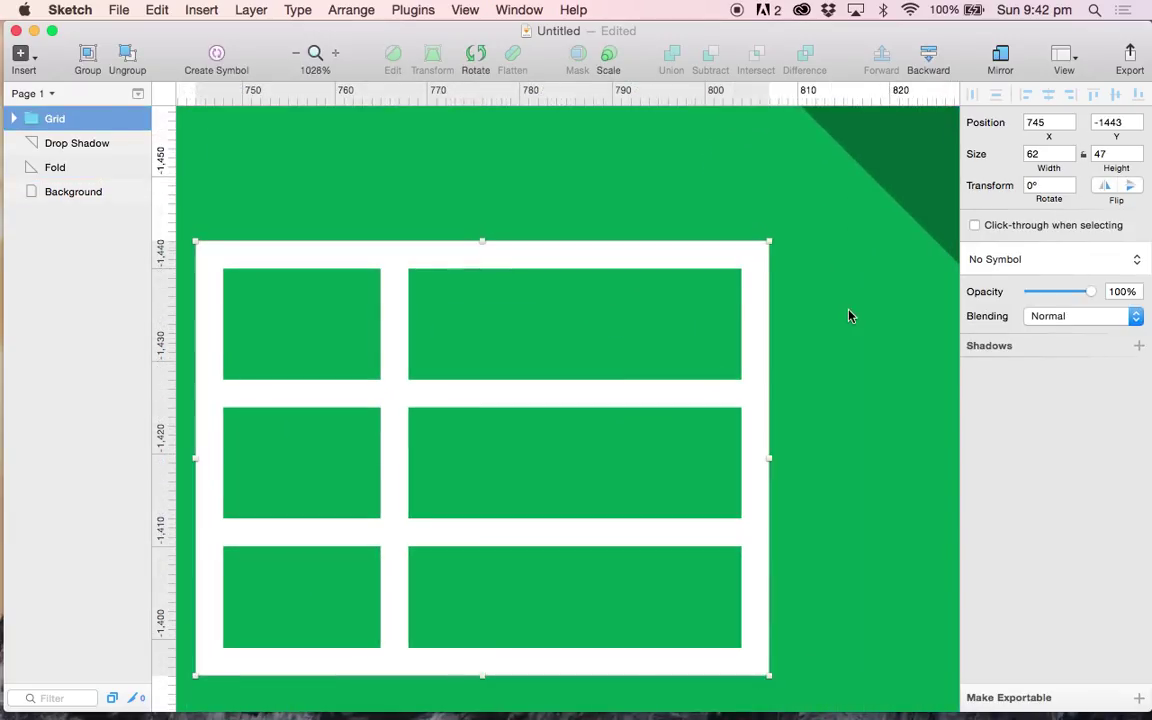
{"action": "left_click", "coordinate": [782, 268]}
{"action": "left_click", "coordinate": [760, 272]}
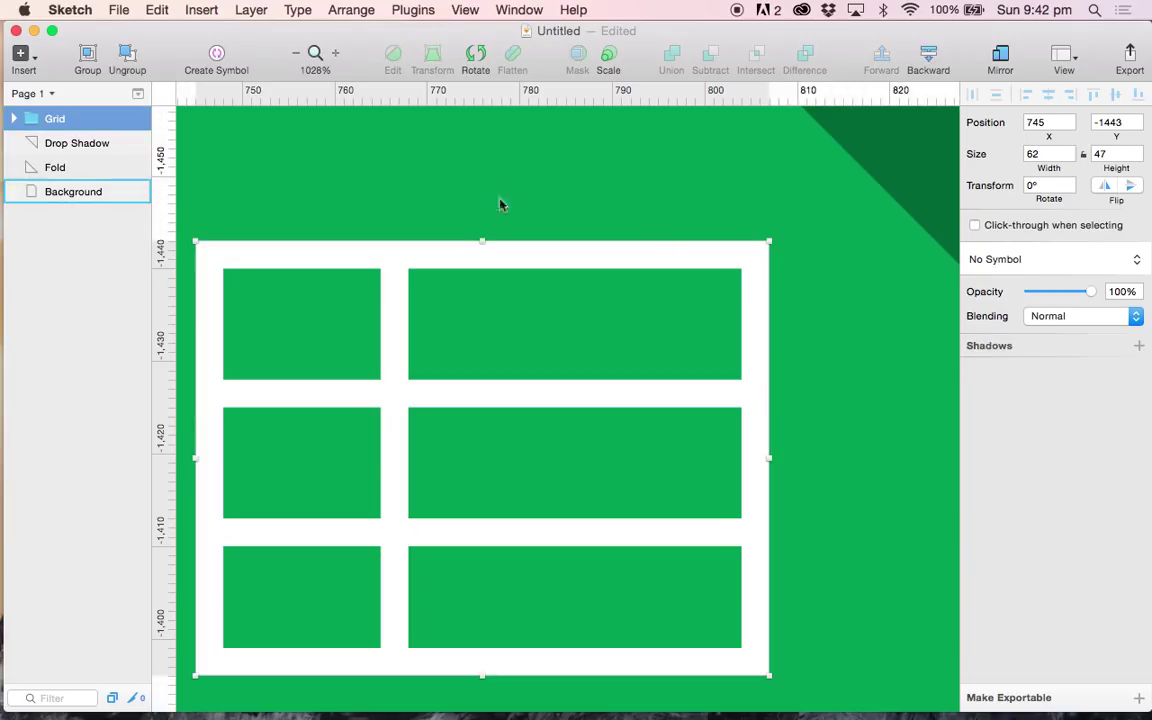
{"action": "mouse_move", "coordinate": [50, 115]}
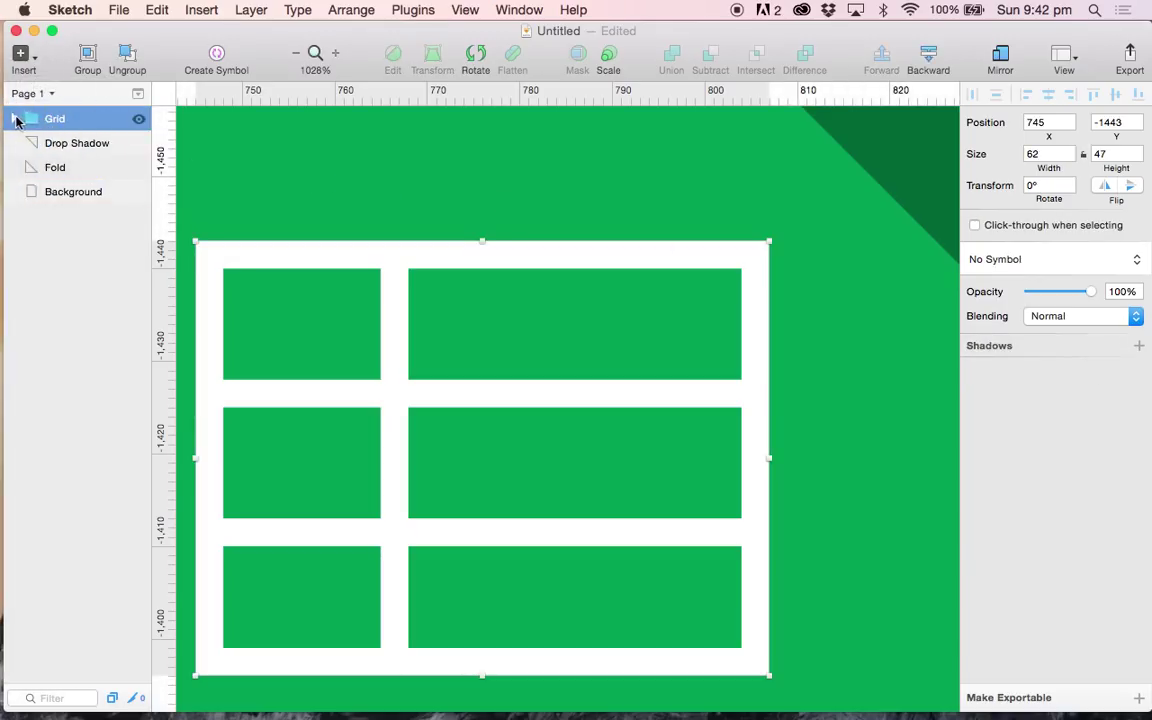
{"action": "left_click", "coordinate": [13, 118]}
Step: Give the grid's outer frame, Rectangle 2, a corner radius of 1
{"action": "left_click", "coordinate": [96, 216]}
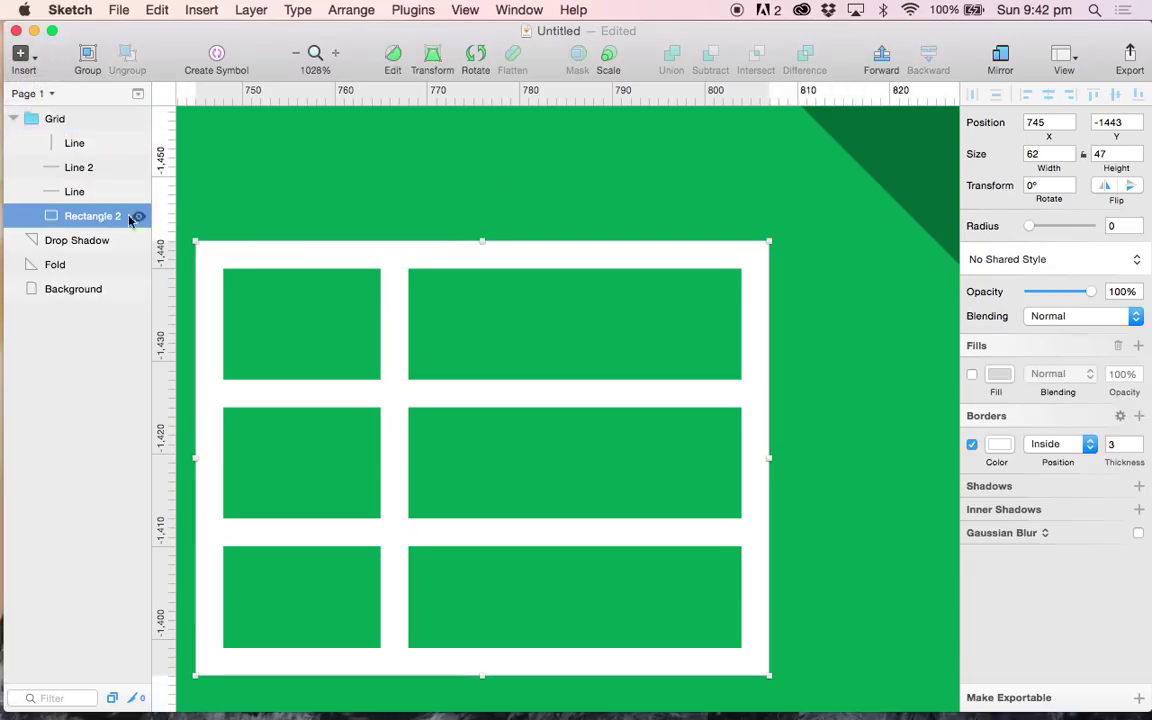
{"action": "left_click", "coordinate": [1120, 226]}
{"action": "type", "text": "1"}
{"action": "key", "text": "Return"}
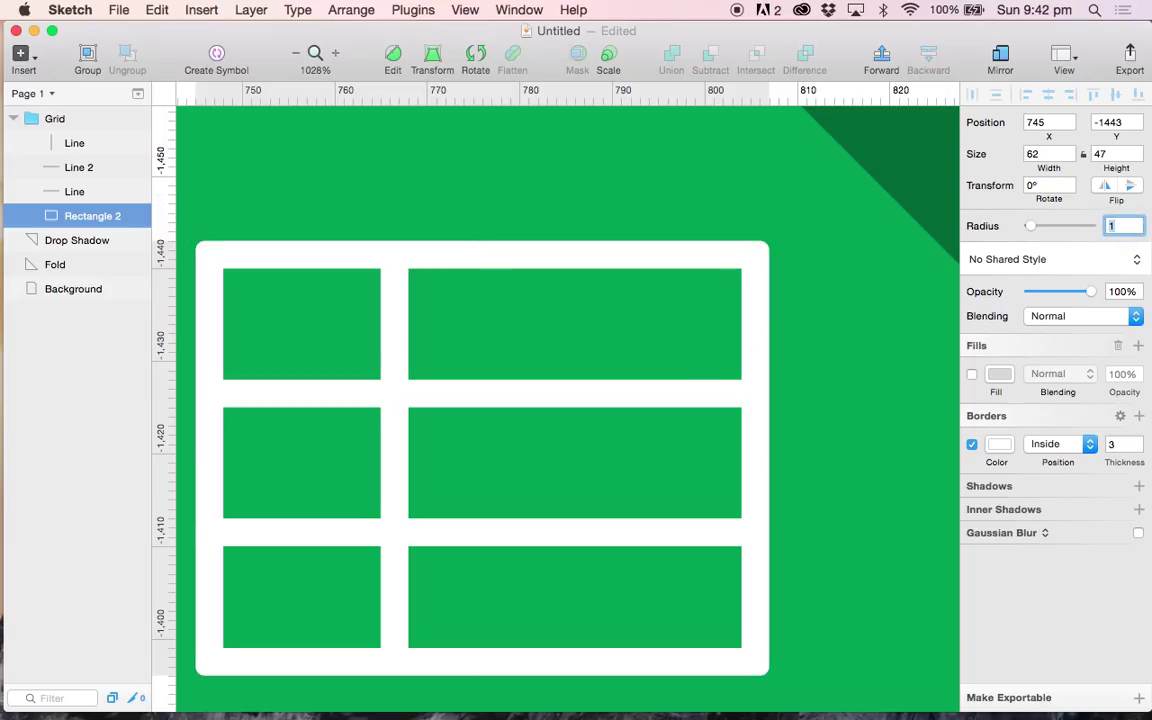
{"action": "left_click", "coordinate": [689, 375]}
{"action": "scroll", "coordinate": [689, 375], "scroll_direction": "down", "scroll_amount": 5}
{"action": "scroll", "coordinate": [689, 375], "scroll_direction": "down", "scroll_amount": 5}
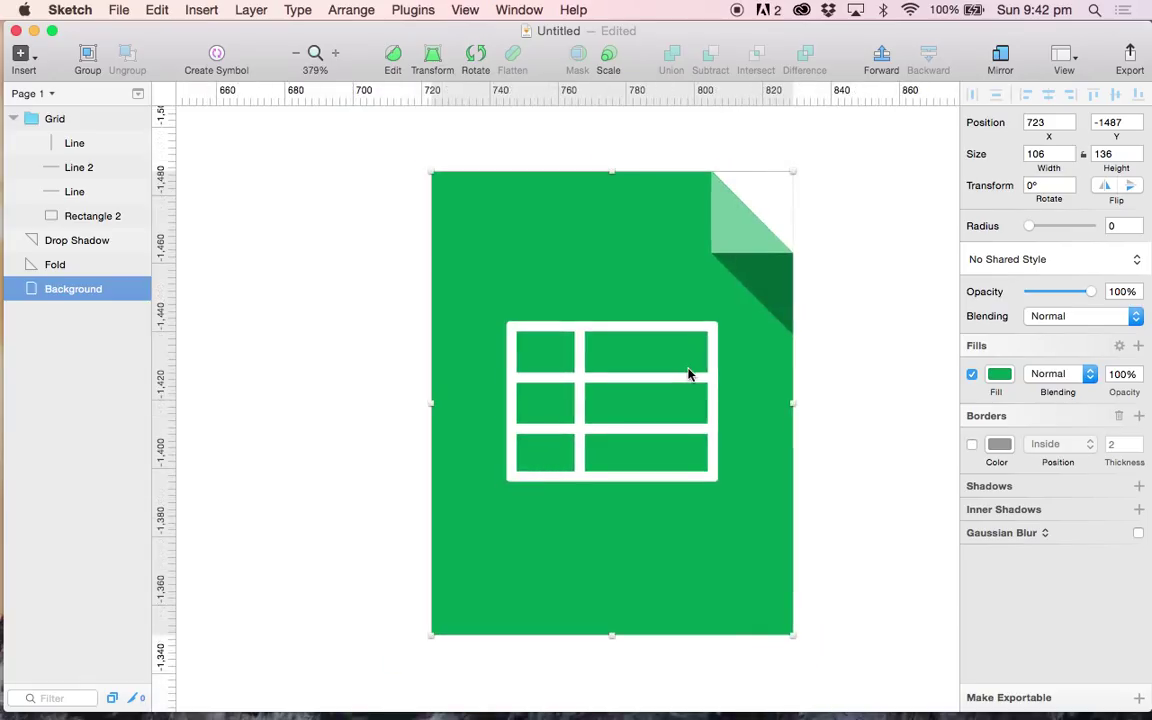
{"action": "scroll", "coordinate": [689, 375], "scroll_direction": "up", "scroll_amount": 3}
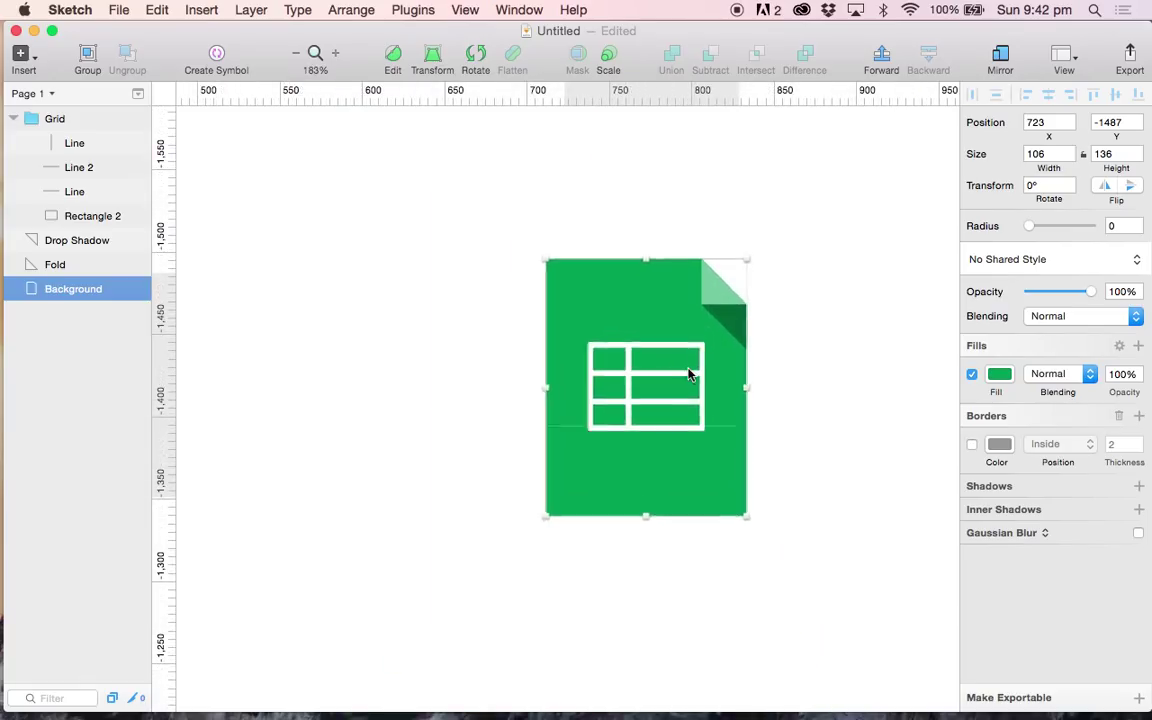
{"action": "left_click", "coordinate": [811, 386]}
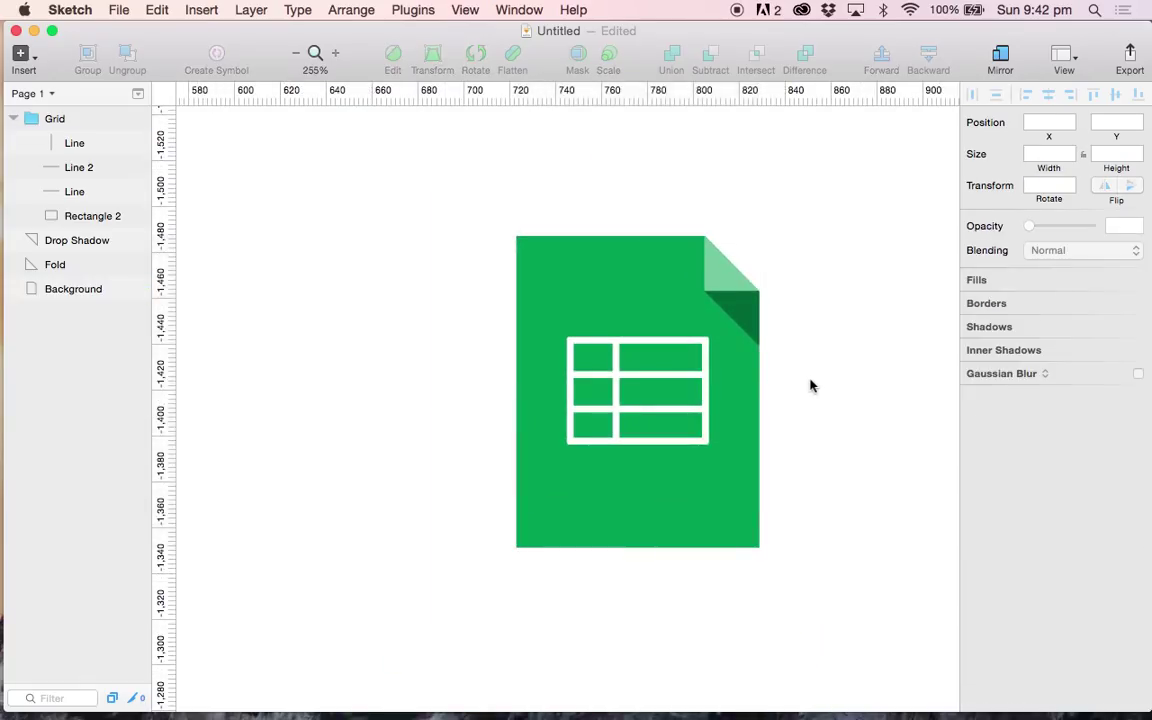